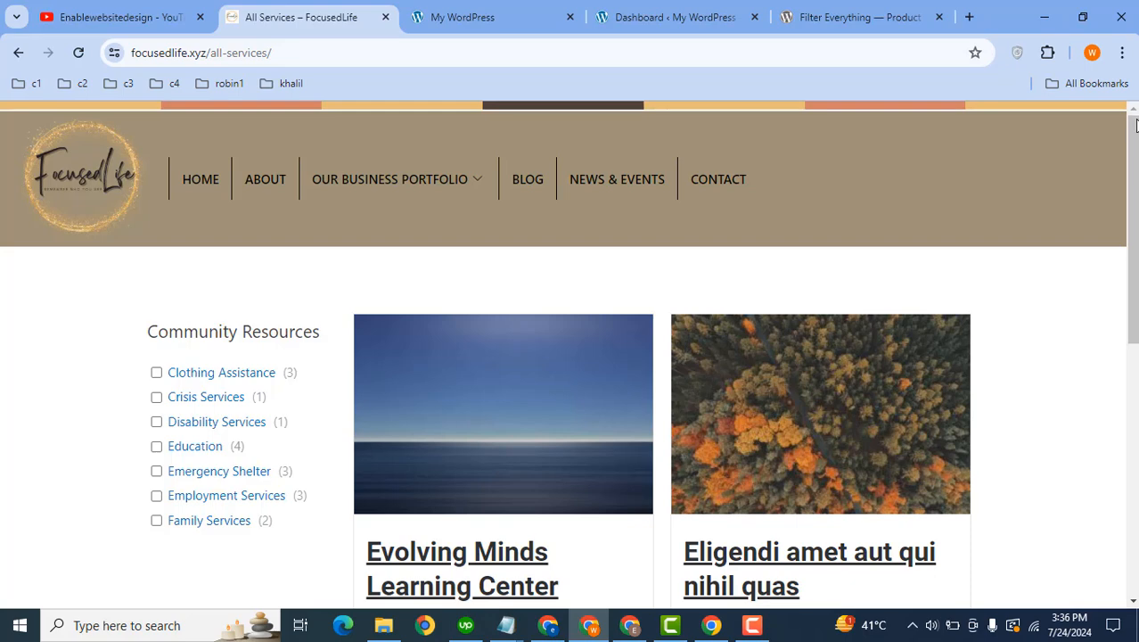
Examine the All Services page and test its Community Resources filter by limiting the posts to Education.
{"action": "left_click_drag", "start_coordinate": [1135, 132], "coordinate": [1128, 176]}
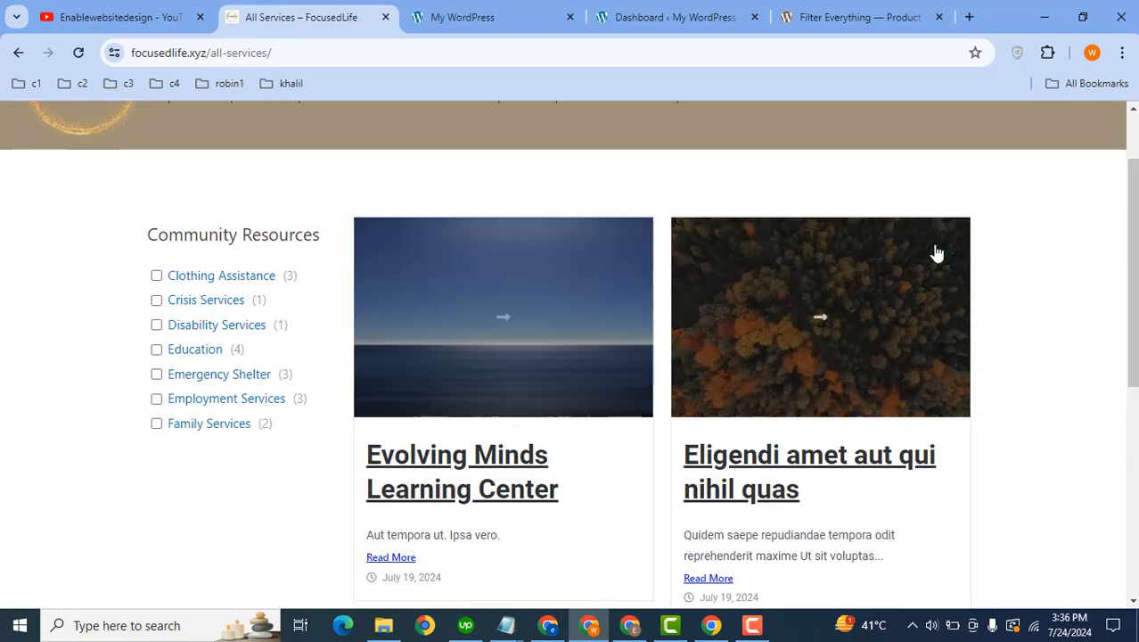
{"action": "scroll", "coordinate": [1119, 232], "scroll_direction": "down", "scroll_amount": 4}
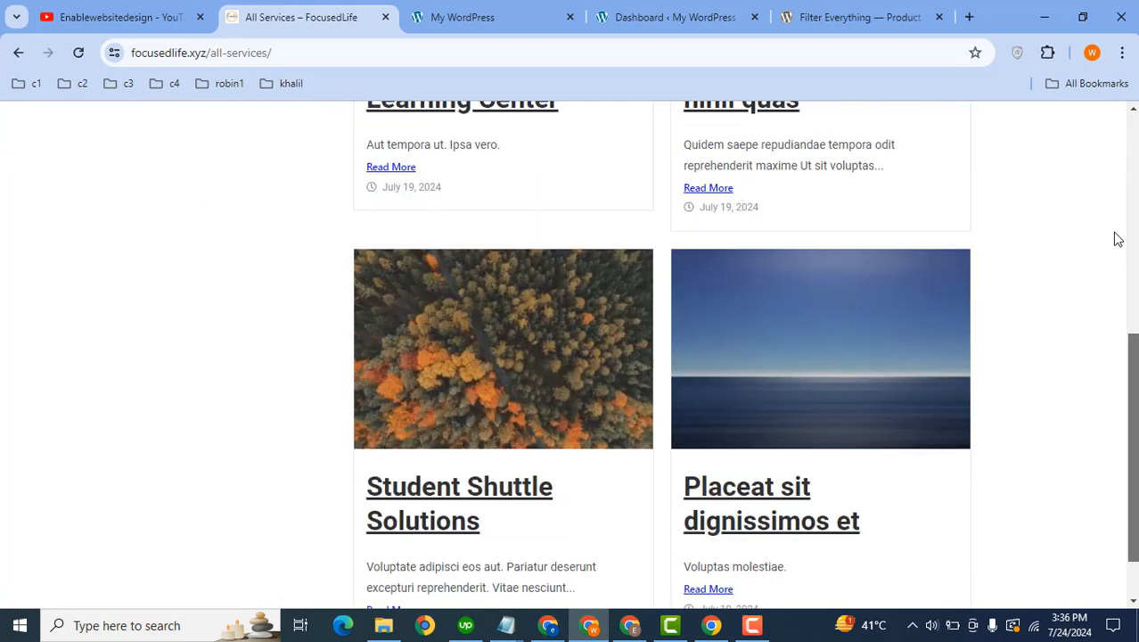
{"action": "scroll", "coordinate": [1114, 236], "scroll_direction": "up", "scroll_amount": 6}
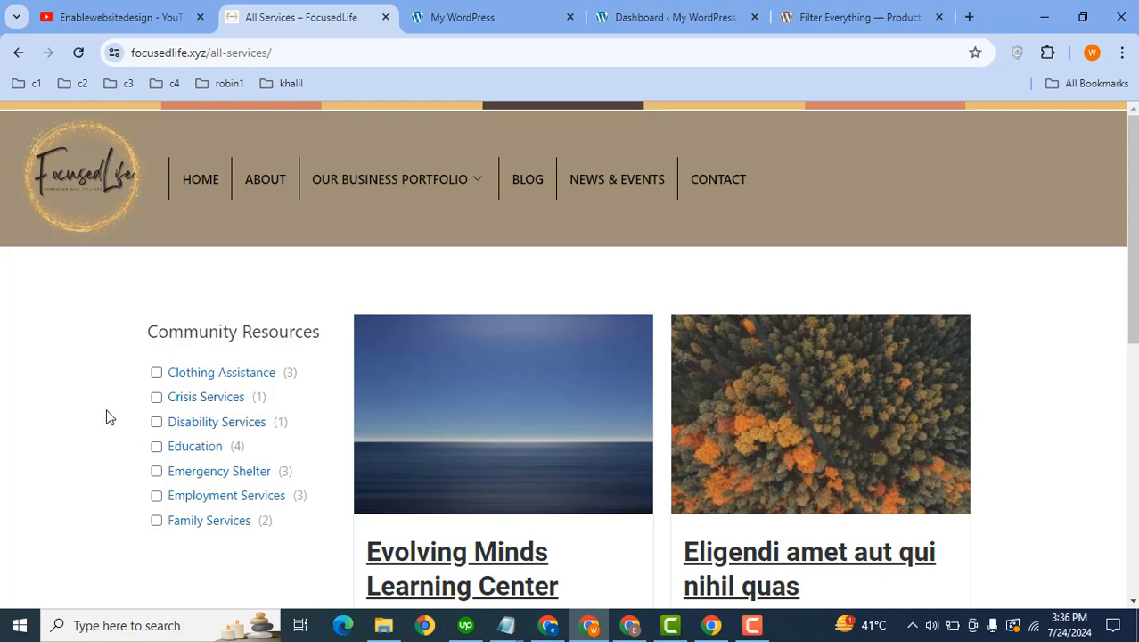
{"action": "left_click", "coordinate": [157, 447]}
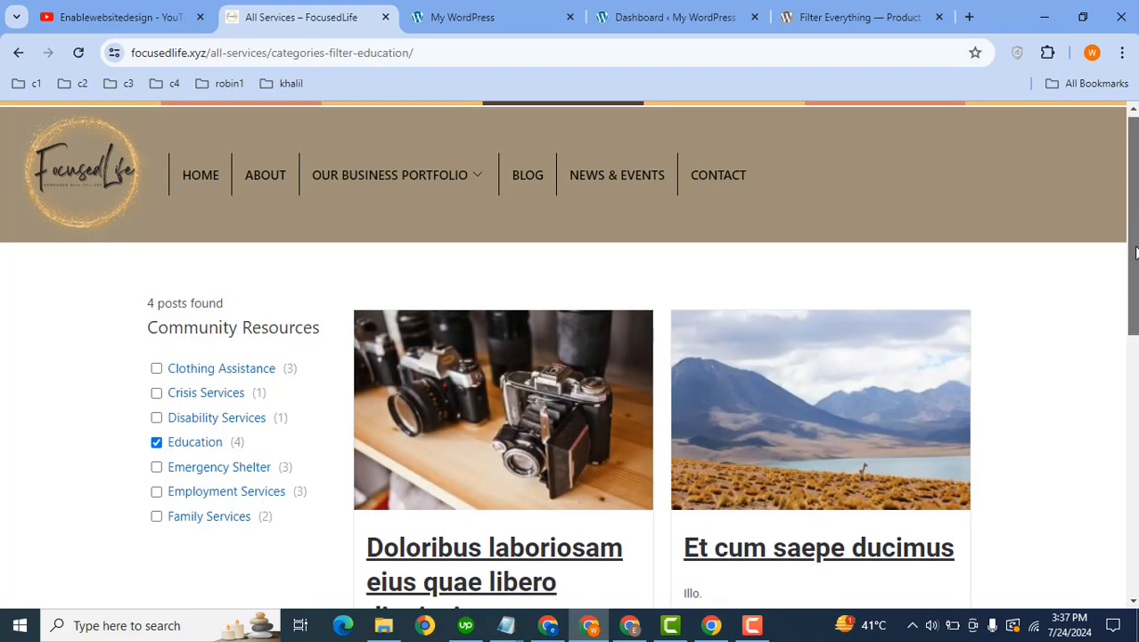
{"action": "mouse_move", "coordinate": [1131, 191]}
{"action": "left_mouse_down"}
{"action": "mouse_move", "coordinate": [1131, 314]}
{"action": "mouse_move", "coordinate": [1132, 169]}
{"action": "left_mouse_up"}
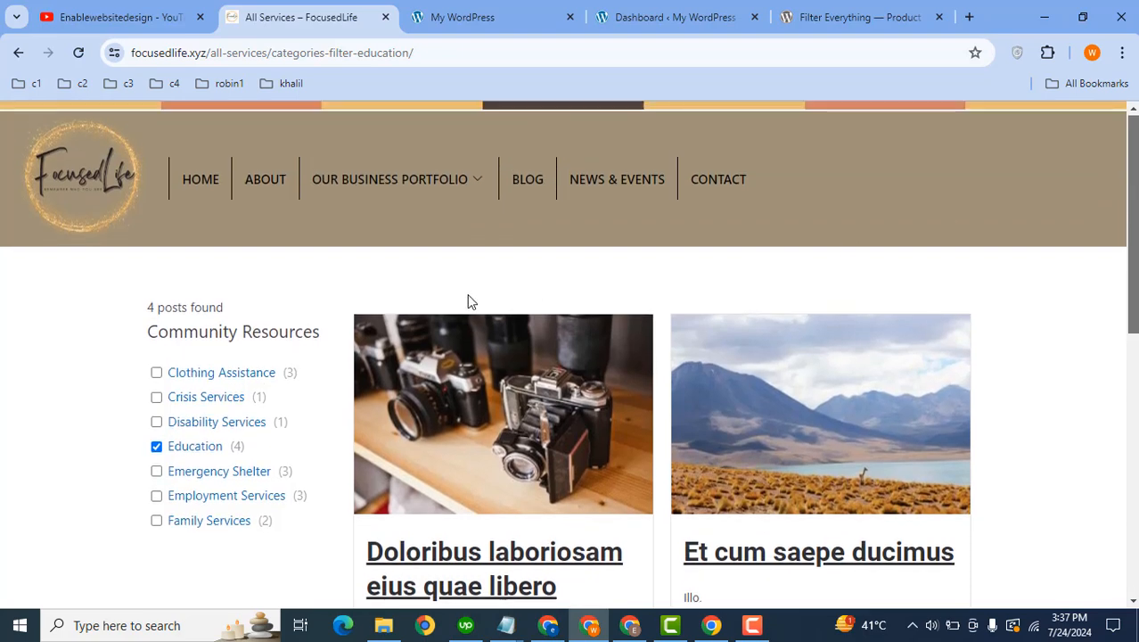
Check the new WordPress site's front page and the wp-admin address of its dashboard.
{"action": "left_click", "coordinate": [465, 11]}
{"action": "left_click", "coordinate": [503, 51]}
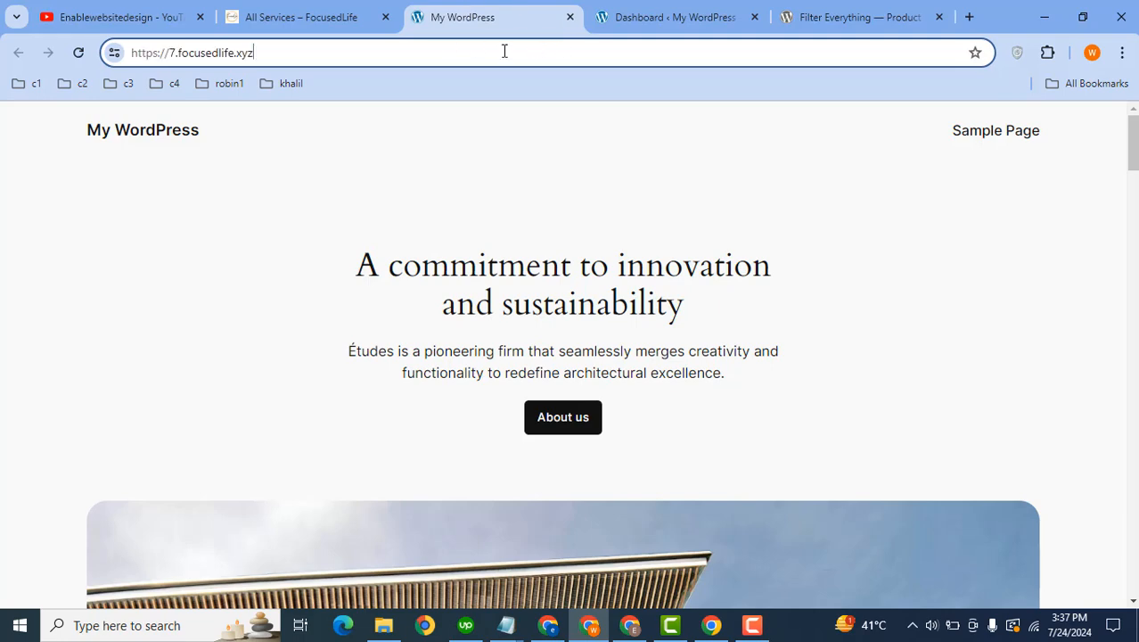
{"action": "left_click", "coordinate": [659, 11]}
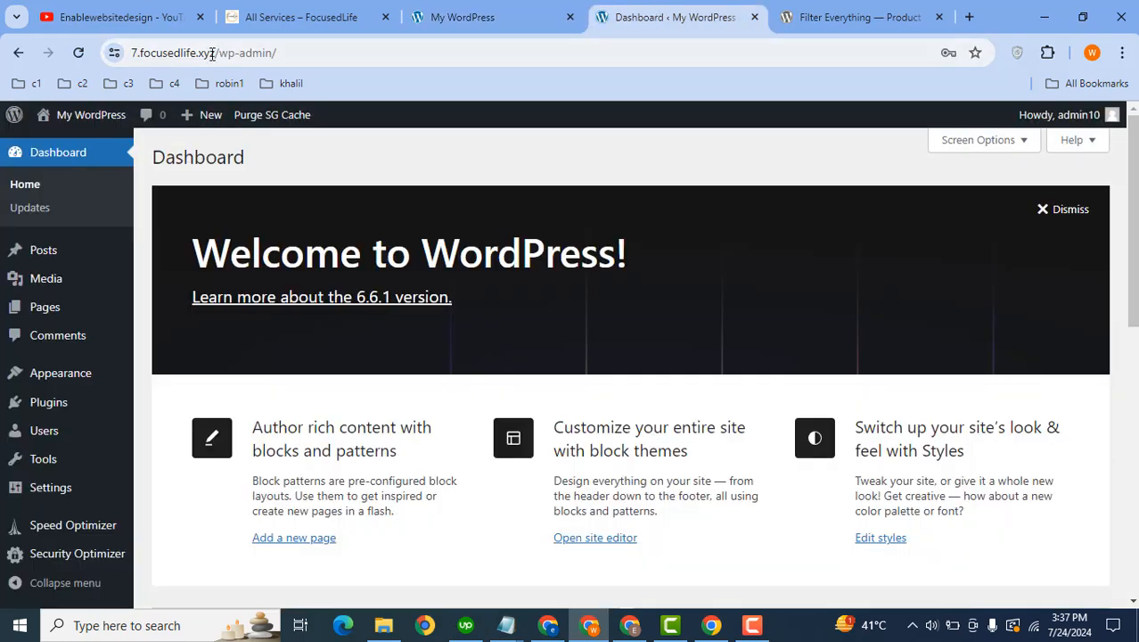
{"action": "left_click_drag", "start_coordinate": [217, 53], "coordinate": [307, 55]}
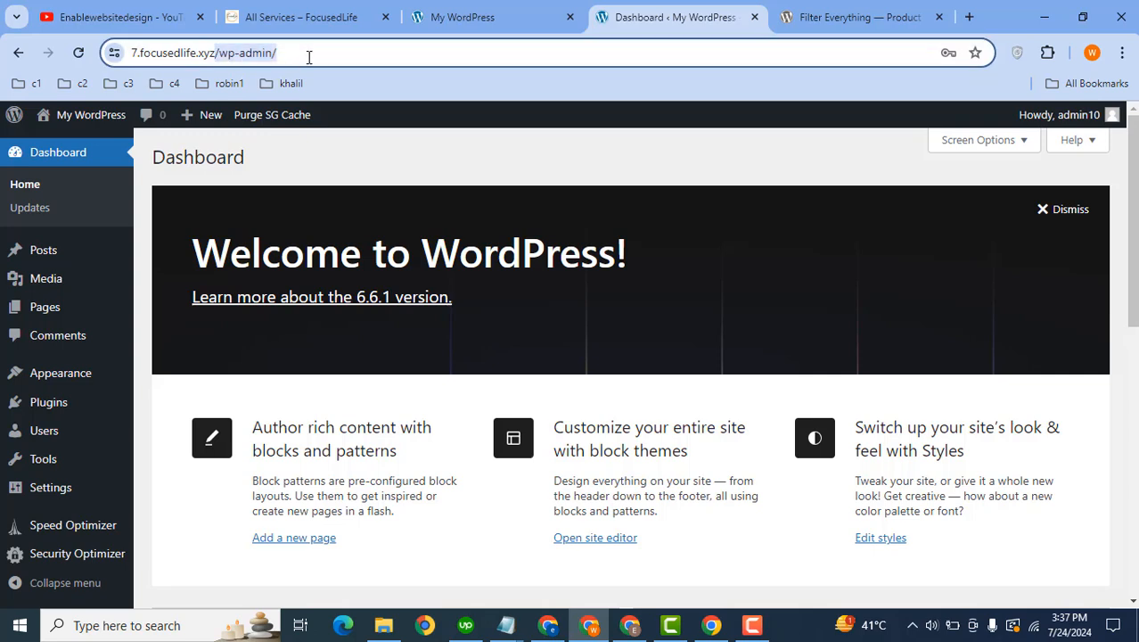
{"action": "left_click", "coordinate": [305, 55]}
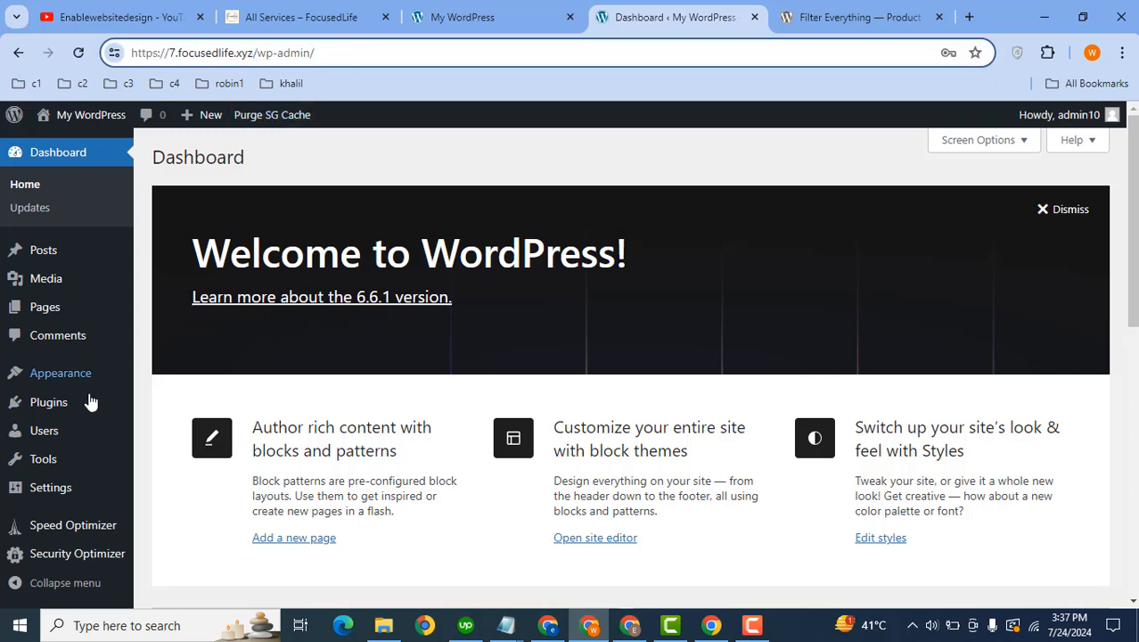
Open the add-plugin page in a new browser tab and search it for "Filter Everything", copying the name from its plugin directory page.
{"action": "mouse_move", "coordinate": [81, 407]}
{"action": "middle_click", "coordinate": [180, 432]}
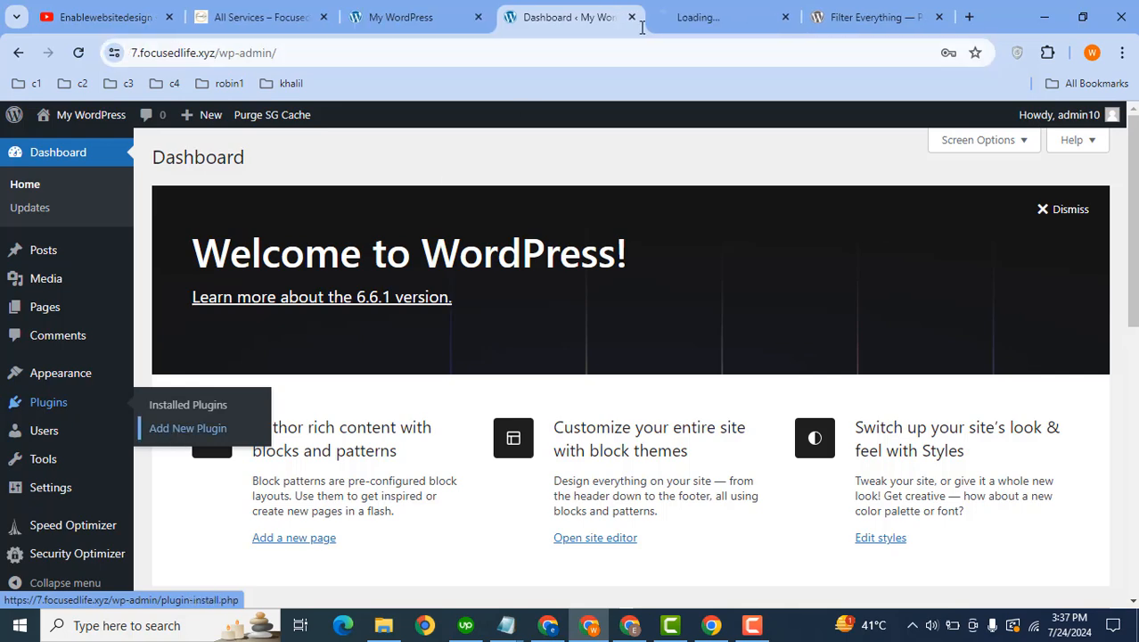
{"action": "left_click", "coordinate": [847, 14]}
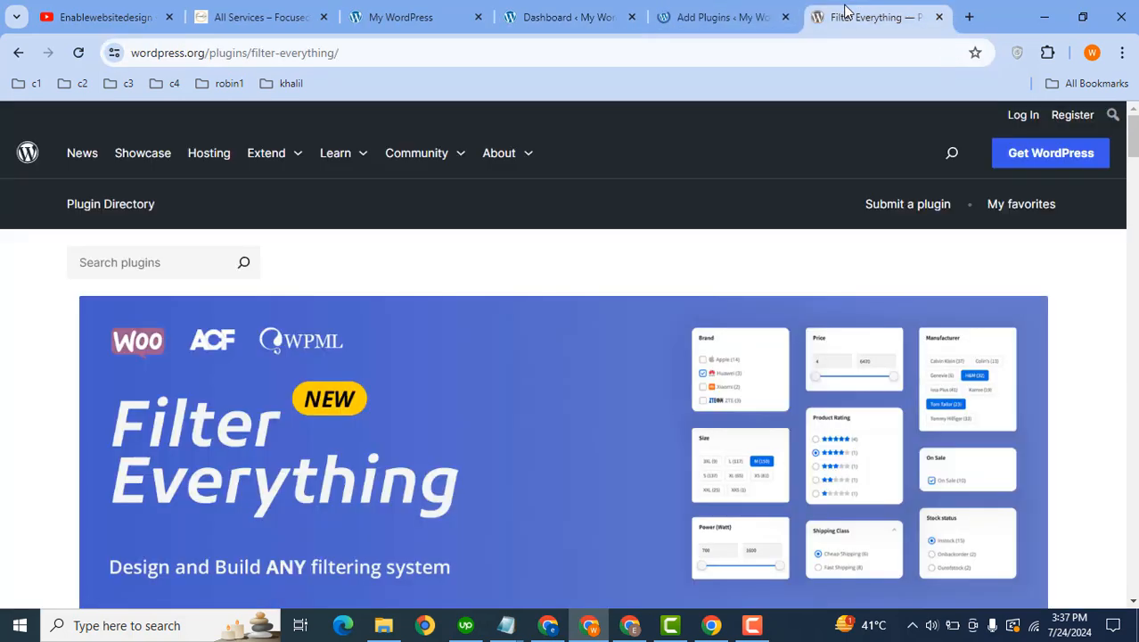
{"action": "scroll", "coordinate": [1136, 142], "scroll_direction": "down", "scroll_amount": 4}
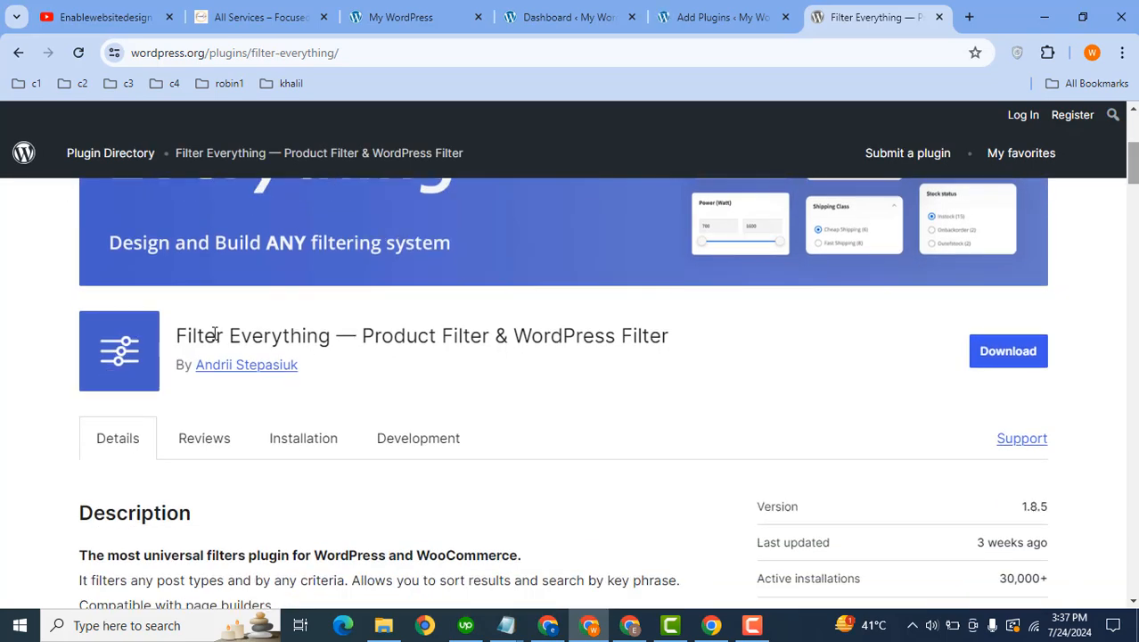
{"action": "left_click_drag", "start_coordinate": [177, 335], "coordinate": [331, 338]}
{"action": "key", "text": "ctrl+c"}
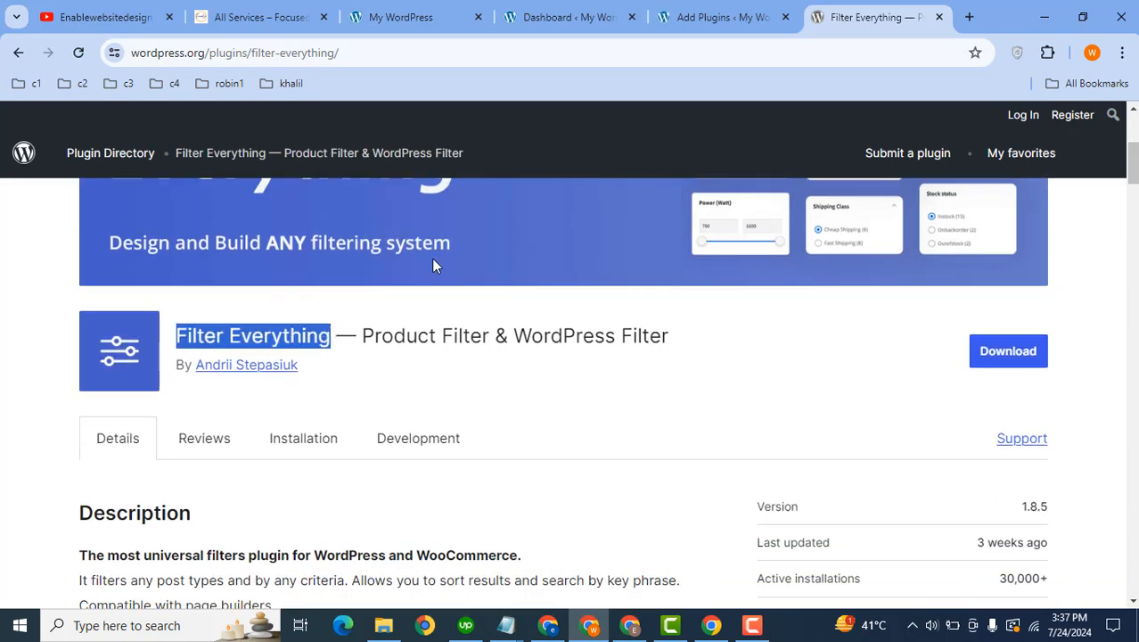
{"action": "left_click", "coordinate": [699, 18]}
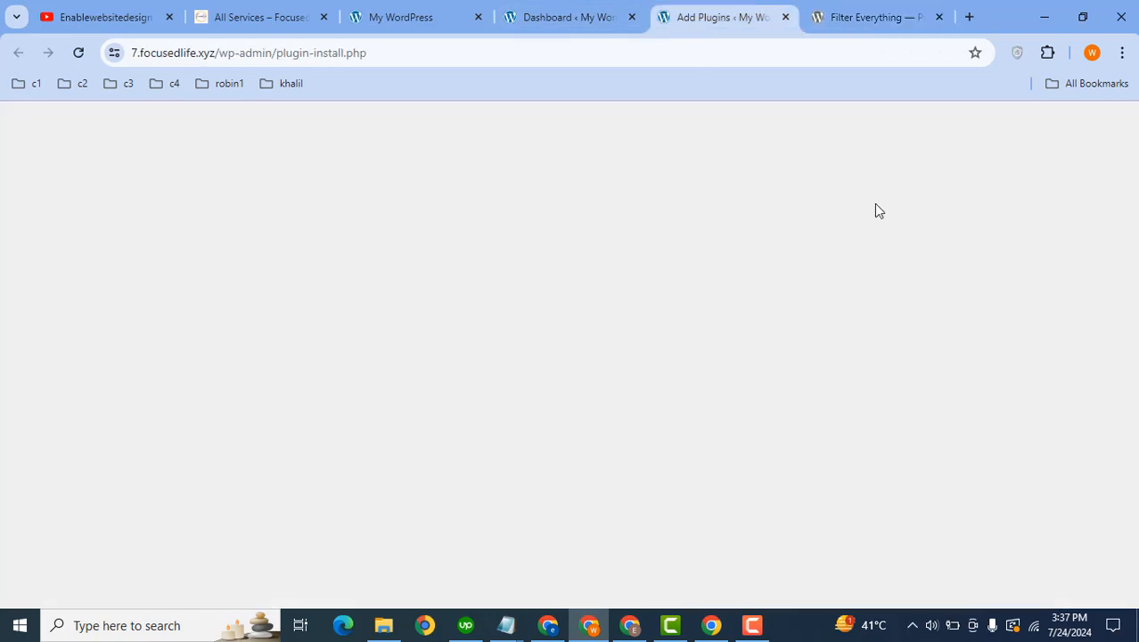
{"action": "left_click", "coordinate": [859, 207]}
{"action": "key", "text": "ctrl+v"}
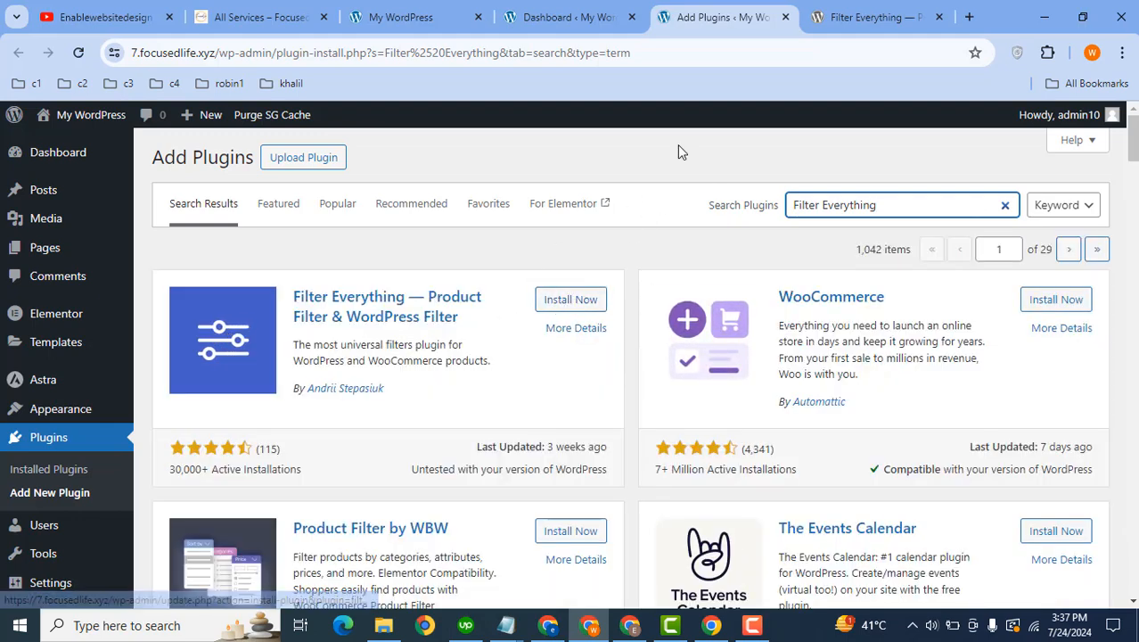
Install the plugin by uploading filter-everything-pro_v1.8.6.zip from Downloads, and activate it.
{"action": "left_click", "coordinate": [866, 16]}
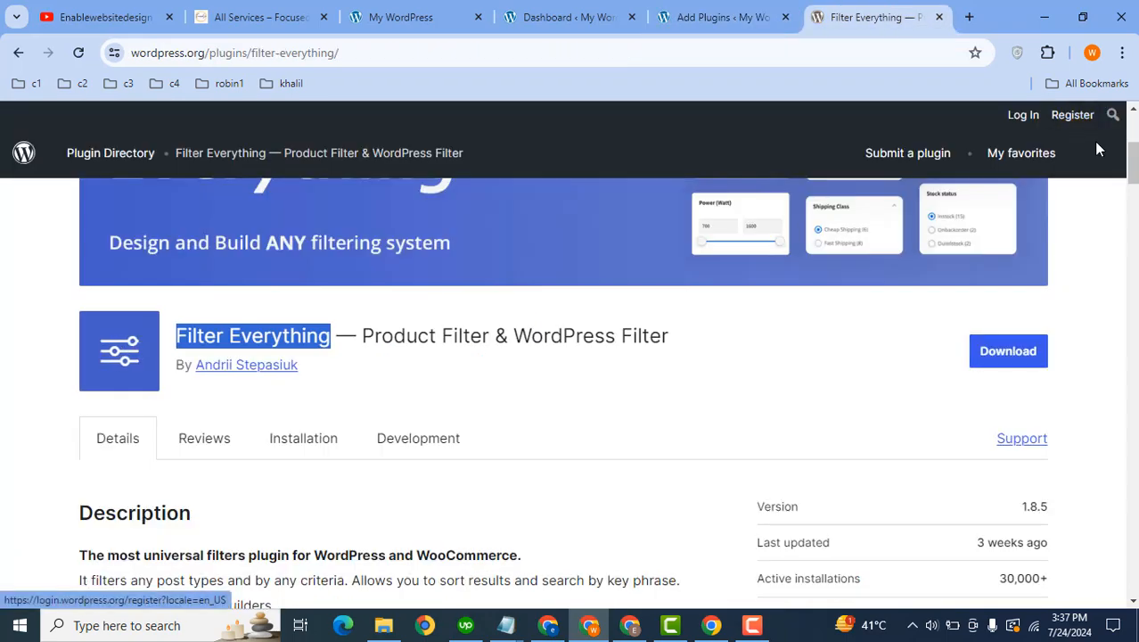
{"action": "left_click_drag", "start_coordinate": [1133, 162], "coordinate": [1133, 105]}
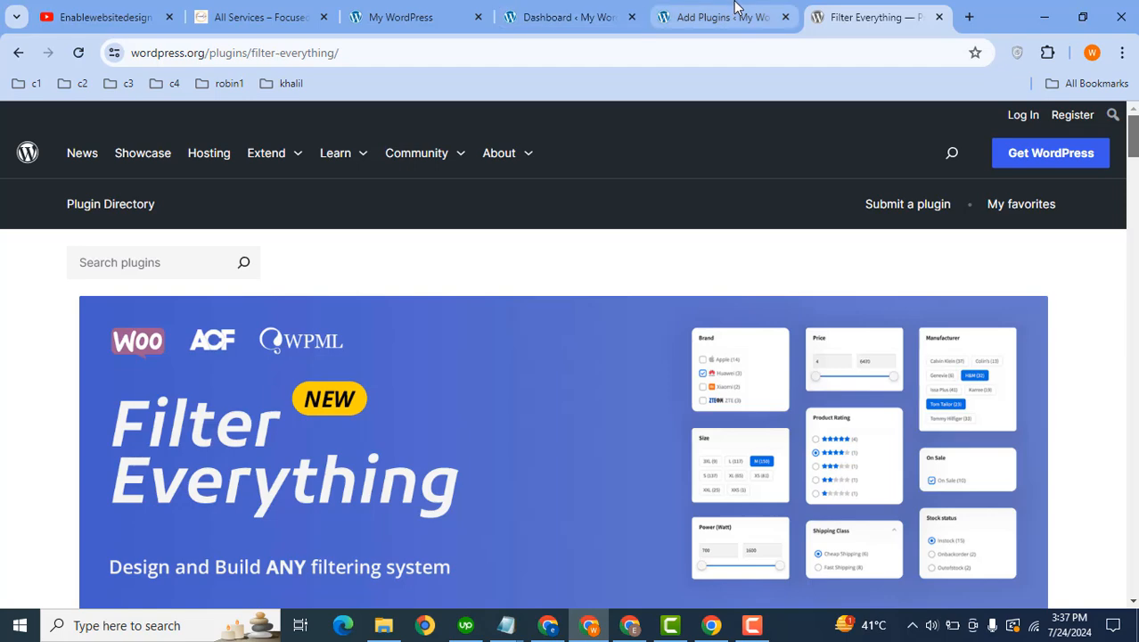
{"action": "left_click", "coordinate": [704, 15]}
{"action": "left_click", "coordinate": [300, 159]}
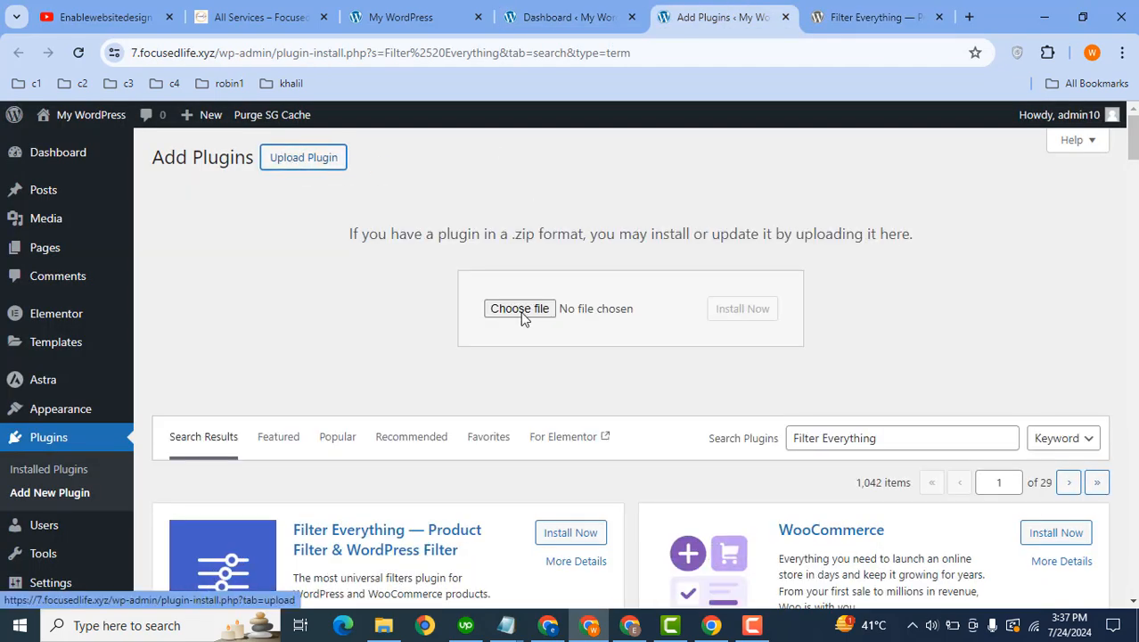
{"action": "left_click", "coordinate": [507, 317]}
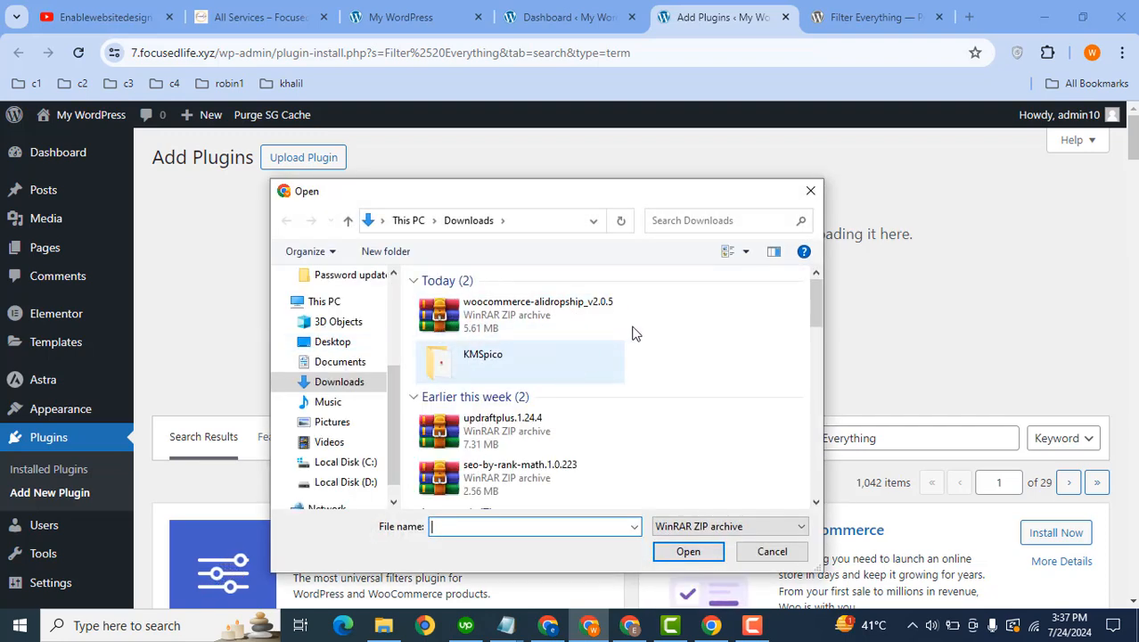
{"action": "left_click_drag", "start_coordinate": [810, 290], "coordinate": [809, 337]}
{"action": "double_click", "coordinate": [533, 356]}
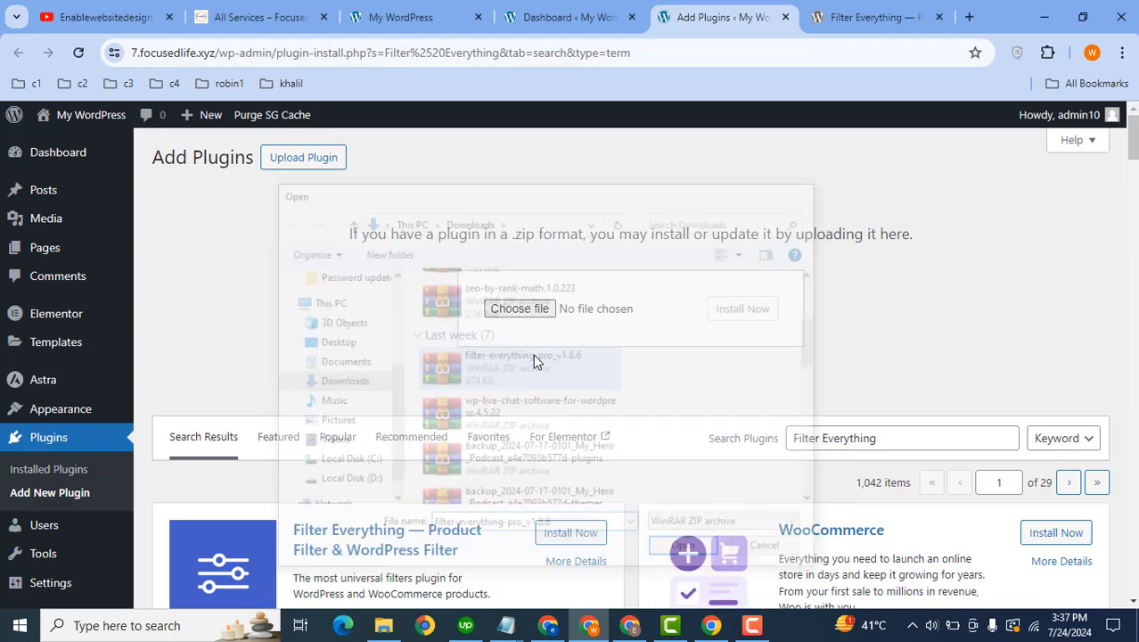
{"action": "left_click", "coordinate": [748, 310]}
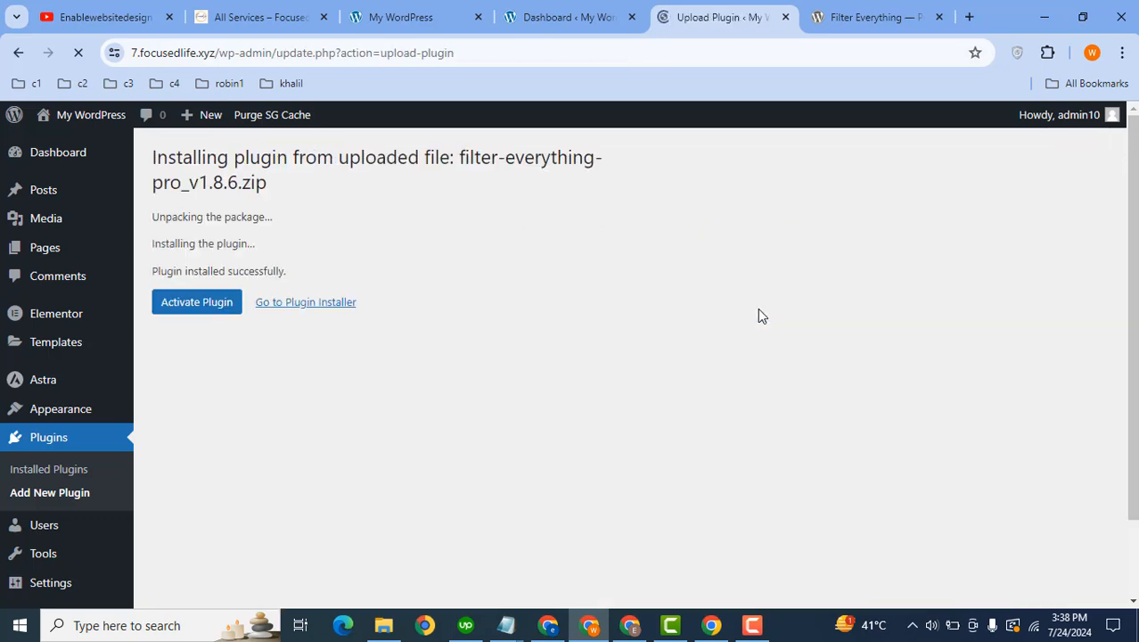
{"action": "left_click", "coordinate": [229, 303]}
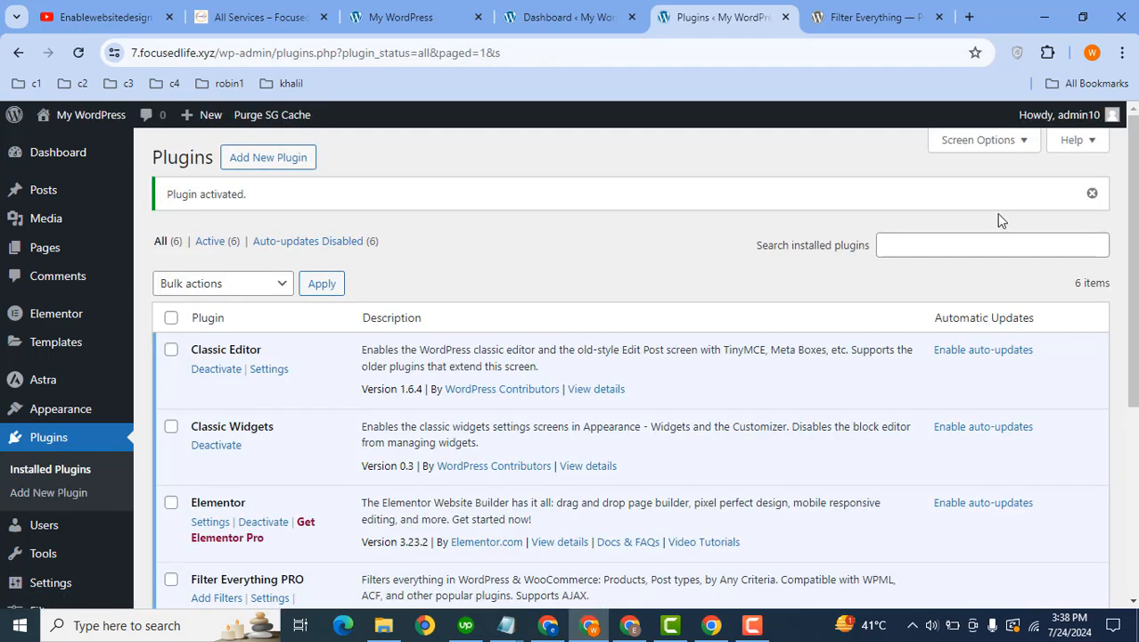
Start a new filter set titled "Post Filter" with Posts as the post type to filter.
{"action": "left_click_drag", "start_coordinate": [1127, 219], "coordinate": [1125, 324]}
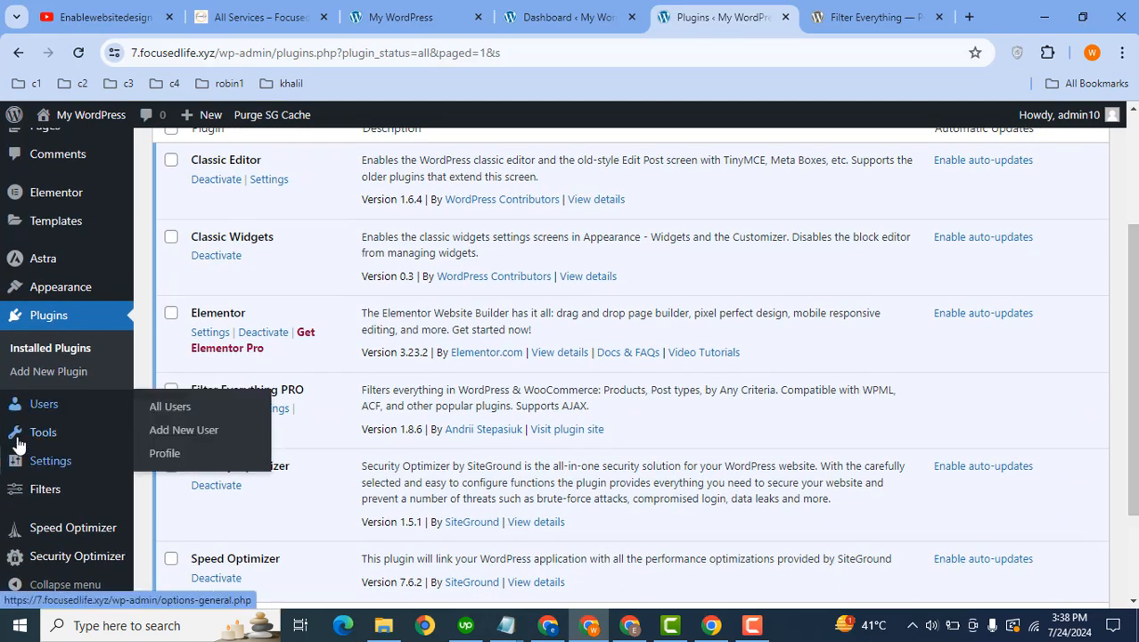
{"action": "mouse_move", "coordinate": [25, 491]}
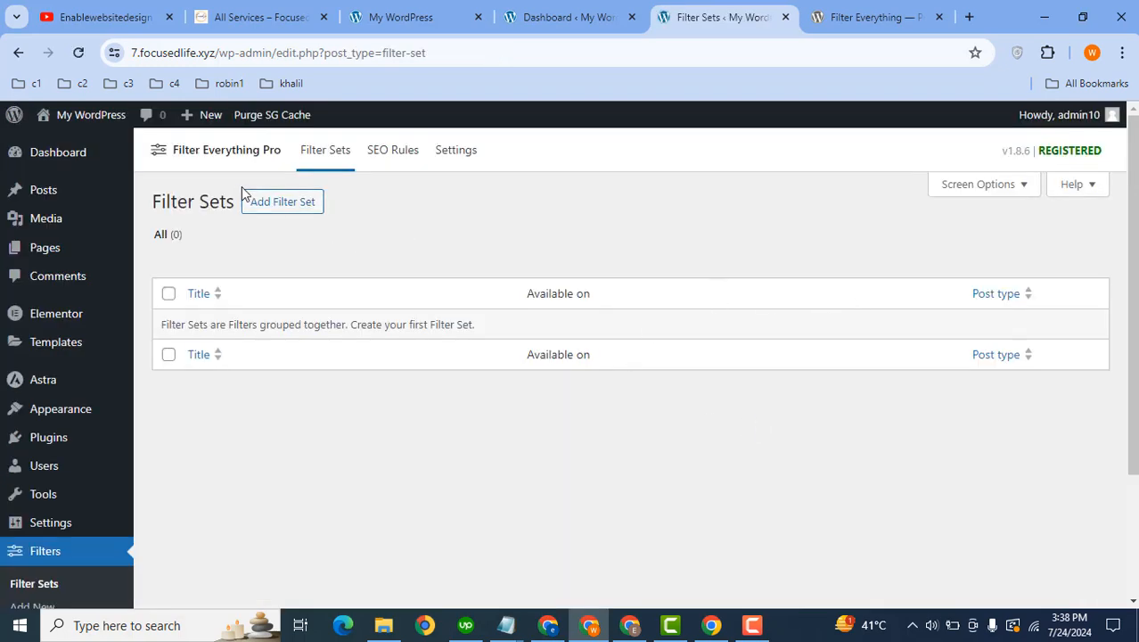
{"action": "left_click", "coordinate": [270, 206]}
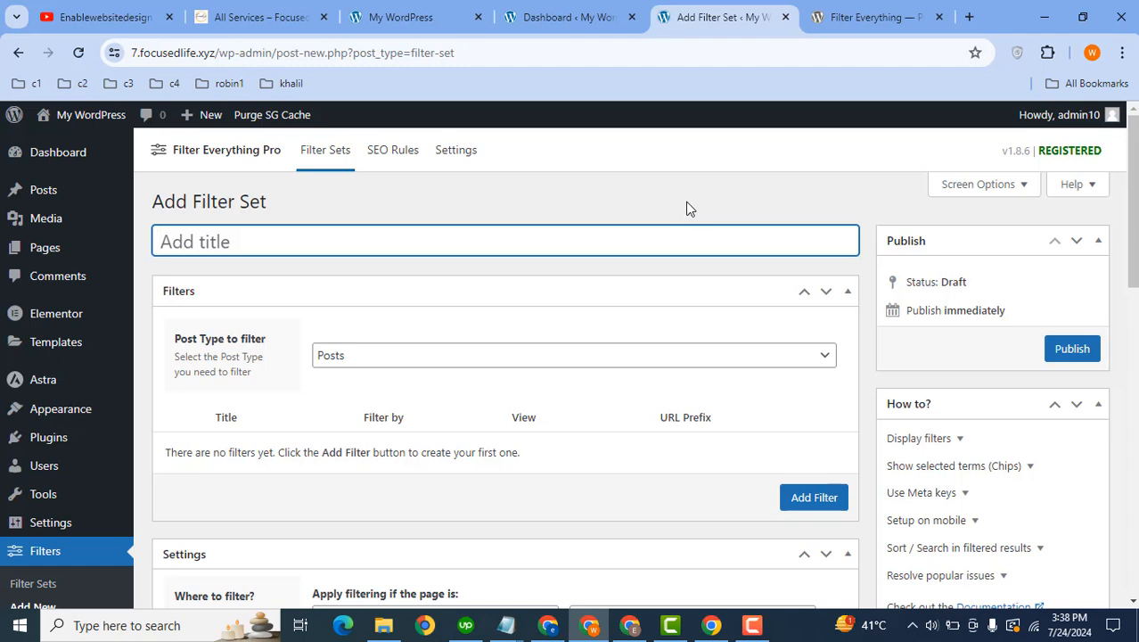
{"action": "key", "text": "Caps_Lock"}
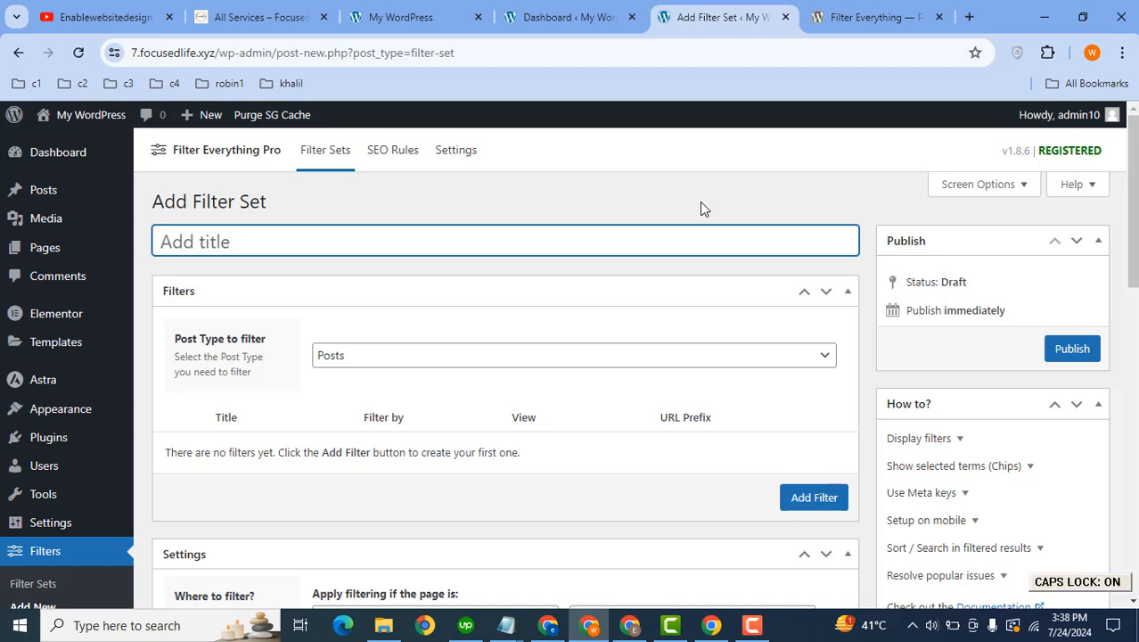
{"action": "type", "text": "P"}
{"action": "key", "text": "Caps_Lock"}
{"action": "type", "text": "ost F"}
{"action": "key", "text": "Caps_Lock"}
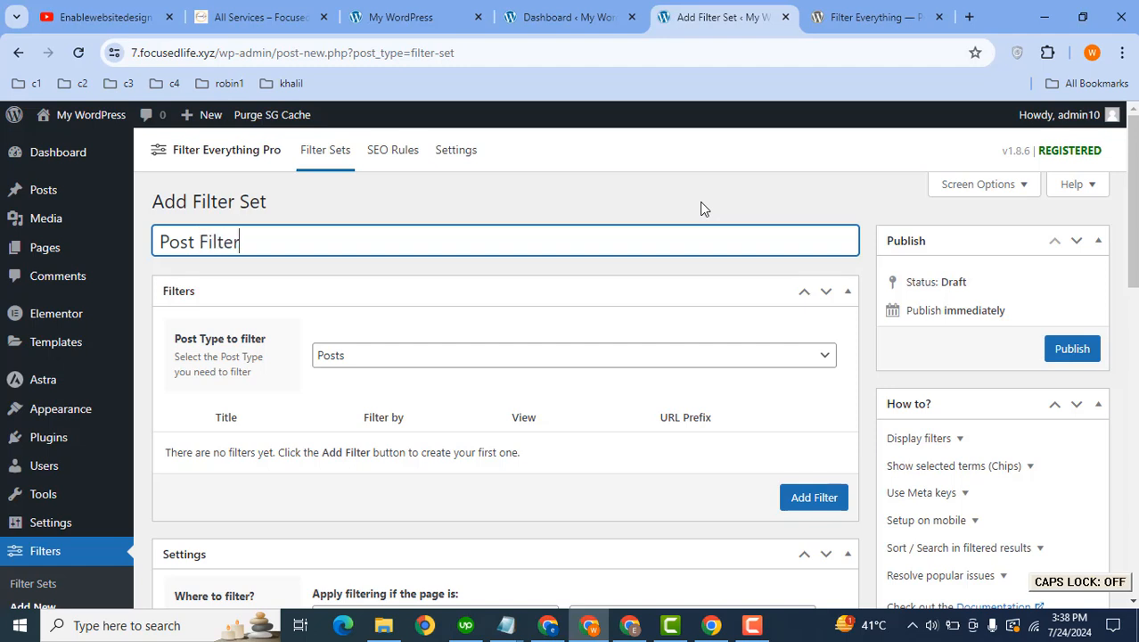
{"action": "left_click", "coordinate": [626, 356]}
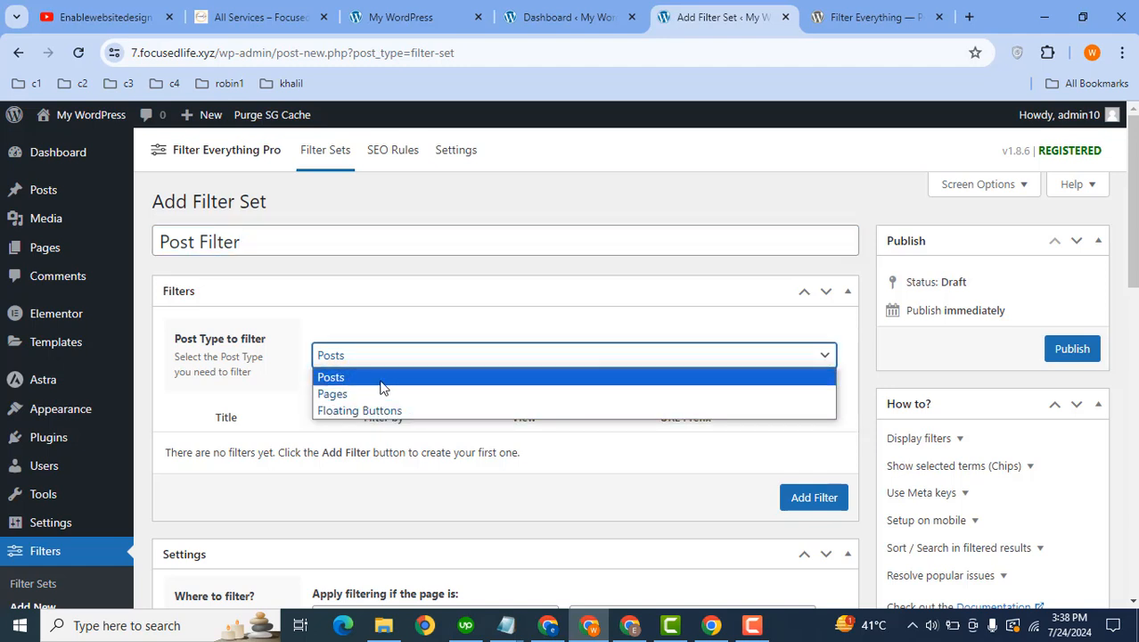
{"action": "left_click", "coordinate": [380, 381]}
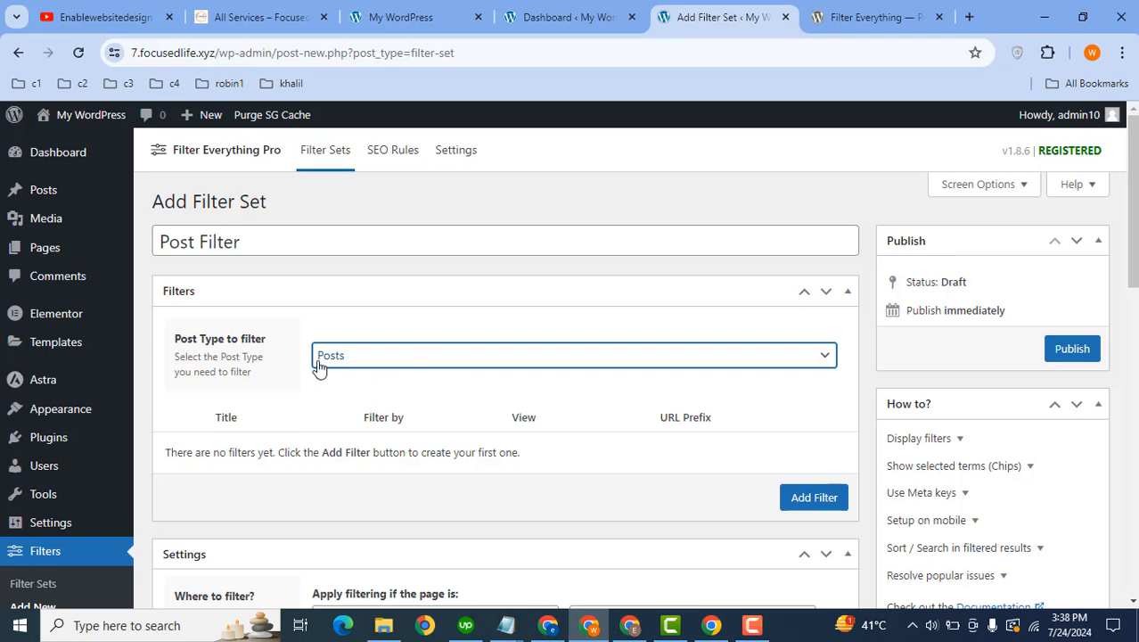
Add a filter to the Post Filter set that filters posts by the Categories taxonomy.
{"action": "scroll", "coordinate": [1135, 259], "scroll_direction": "down", "scroll_amount": 3}
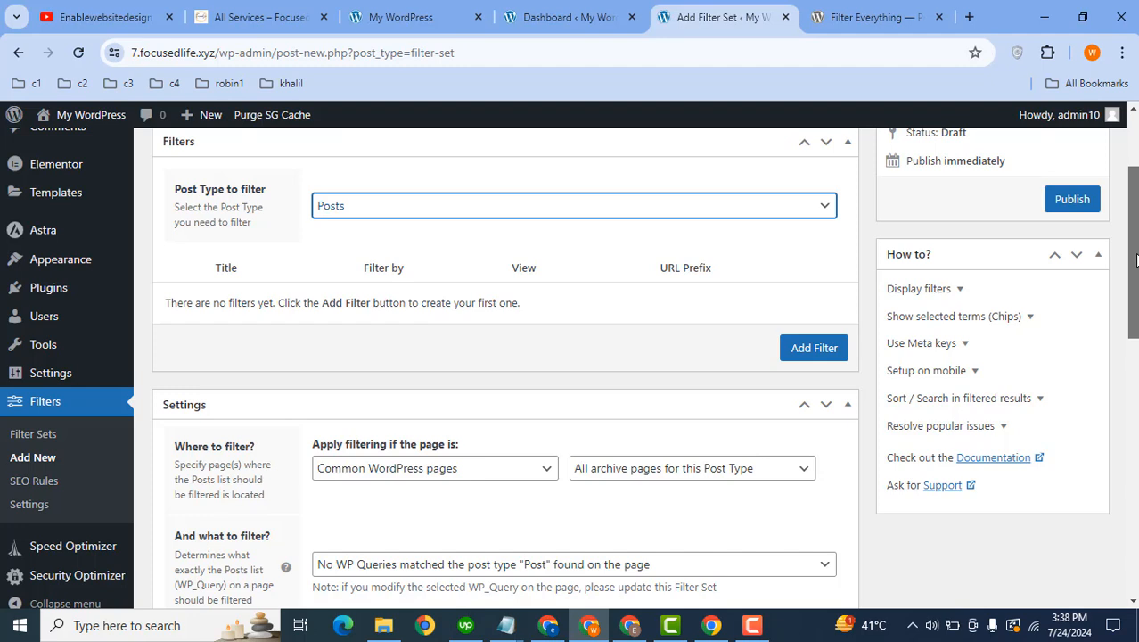
{"action": "left_click", "coordinate": [806, 357]}
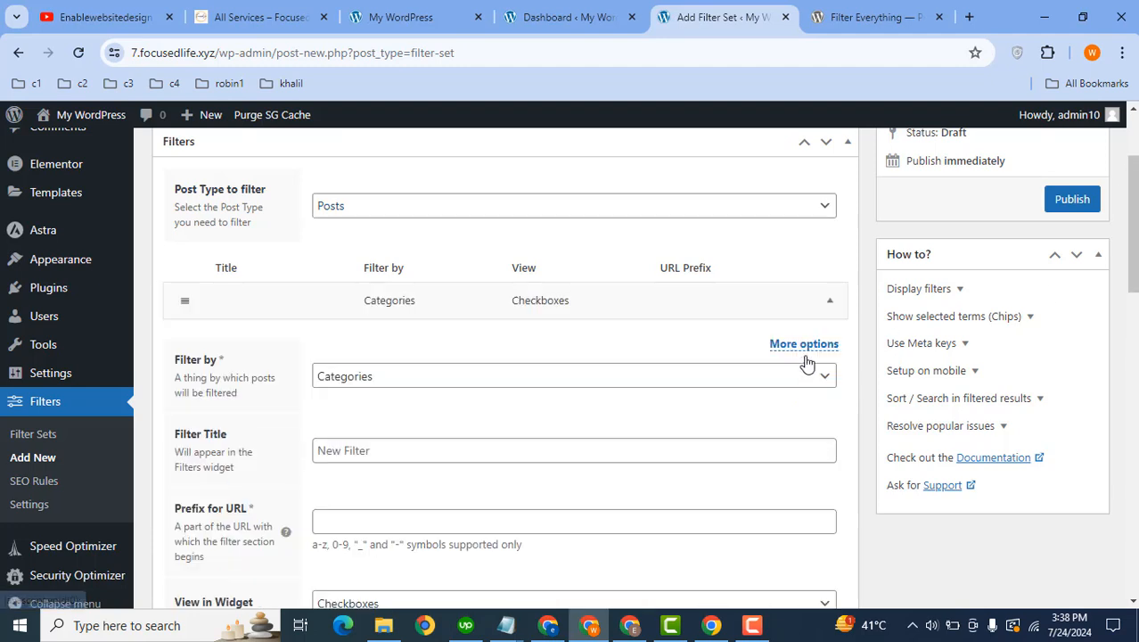
{"action": "left_click", "coordinate": [660, 378]}
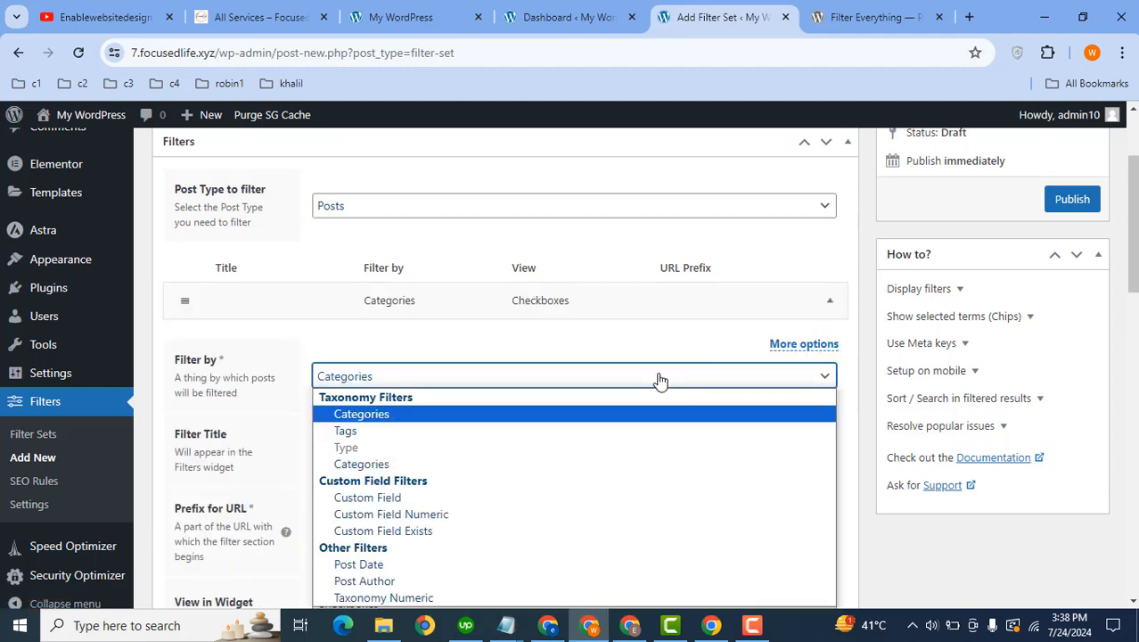
{"action": "scroll", "coordinate": [949, 228], "scroll_direction": "down", "scroll_amount": 3}
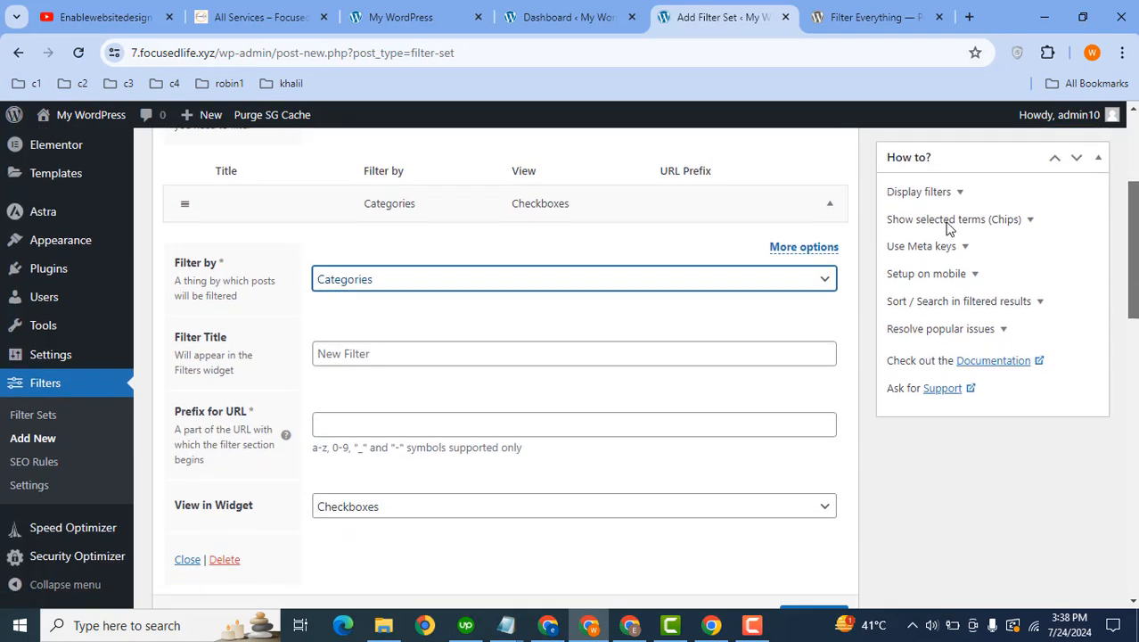
{"action": "left_click", "coordinate": [575, 271]}
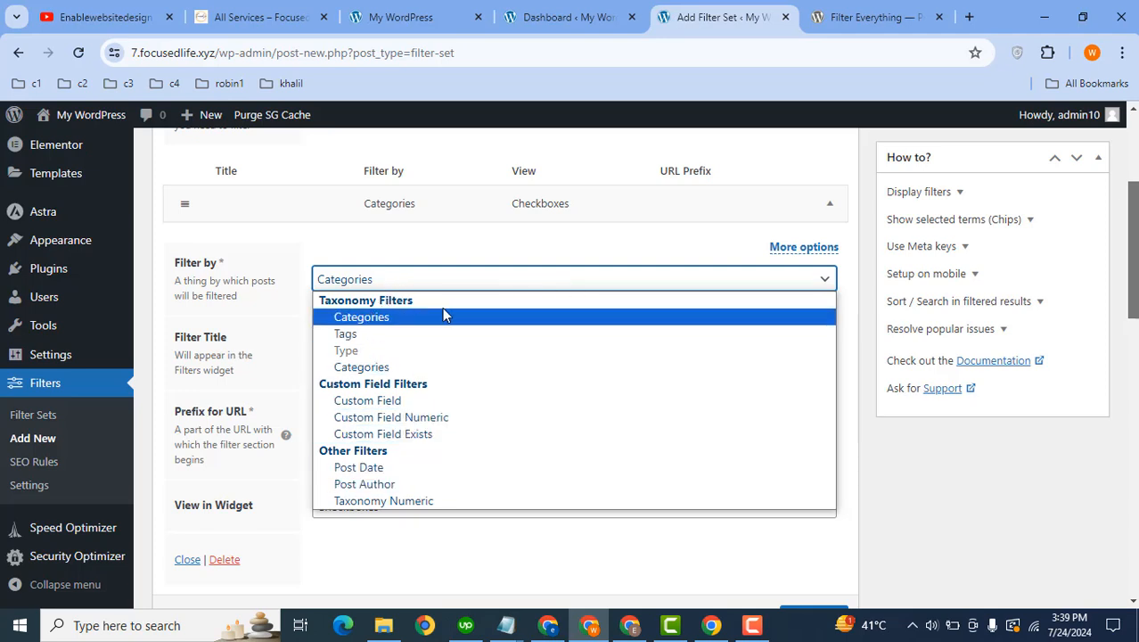
{"action": "left_click", "coordinate": [388, 321]}
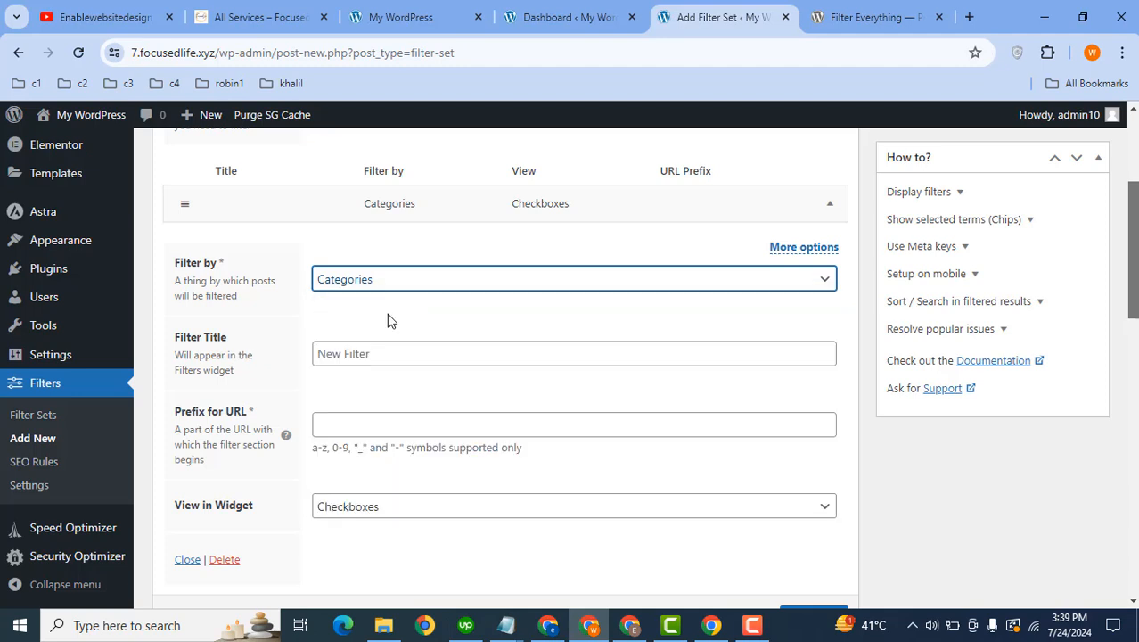
Title the categories filter "Categories Filter".
{"action": "left_click", "coordinate": [432, 355]}
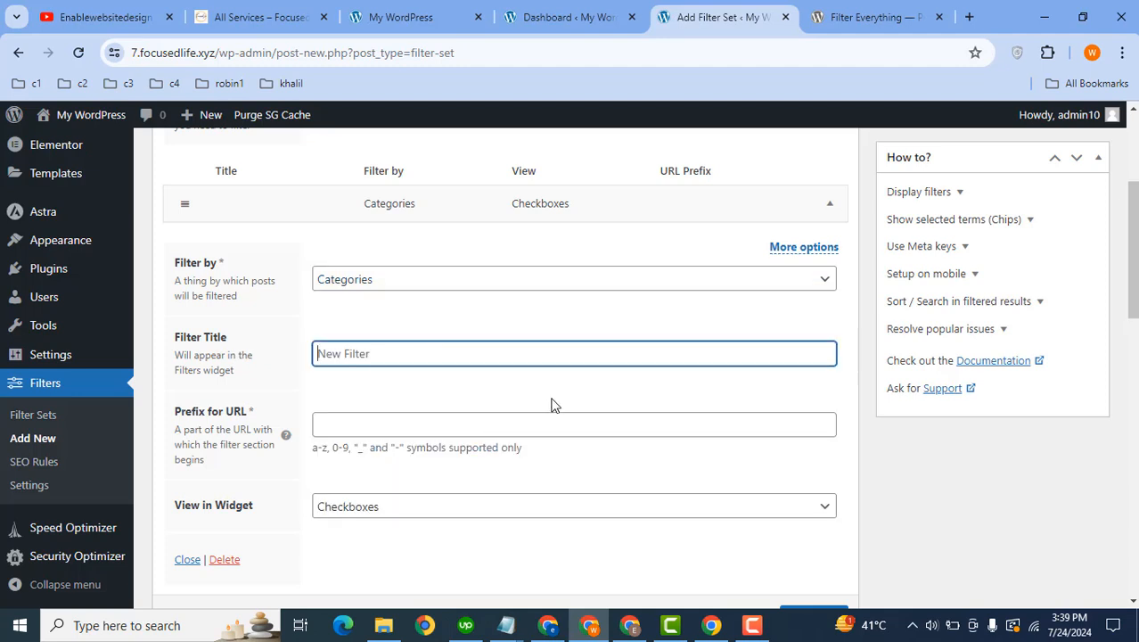
{"action": "type", "text": "C"}
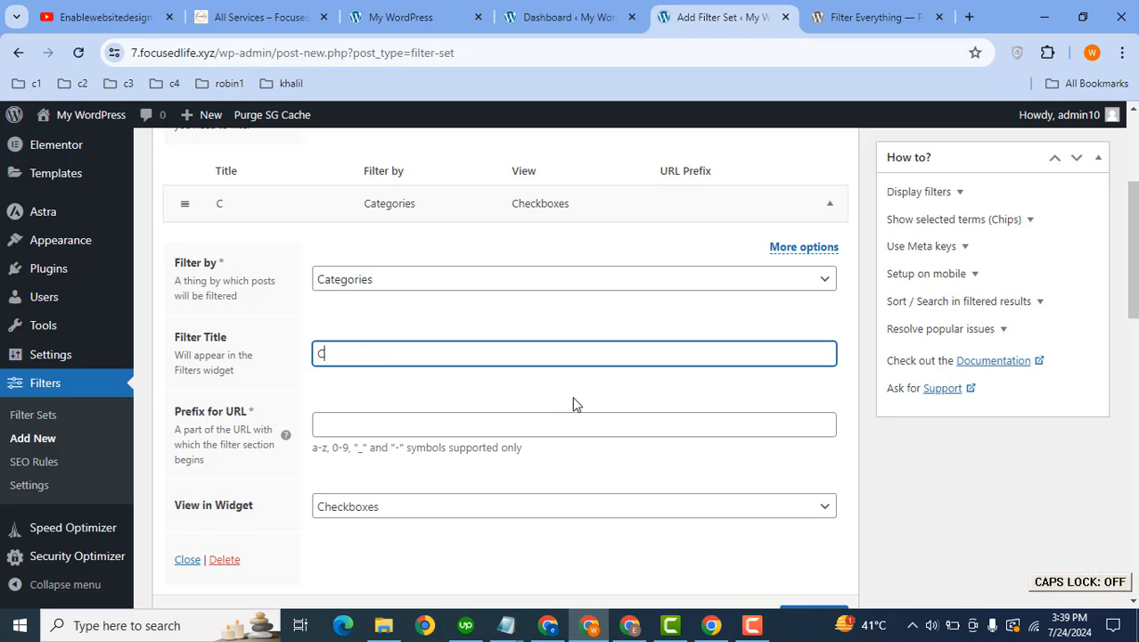
{"action": "type", "text": "ategories"}
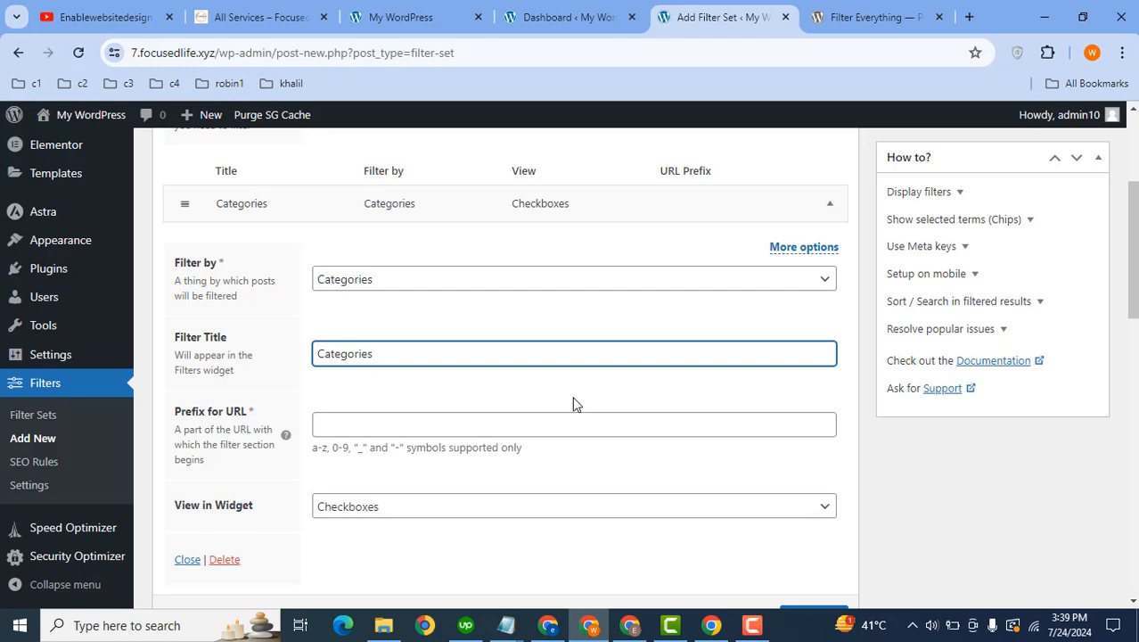
{"action": "type", "text": " Filter"}
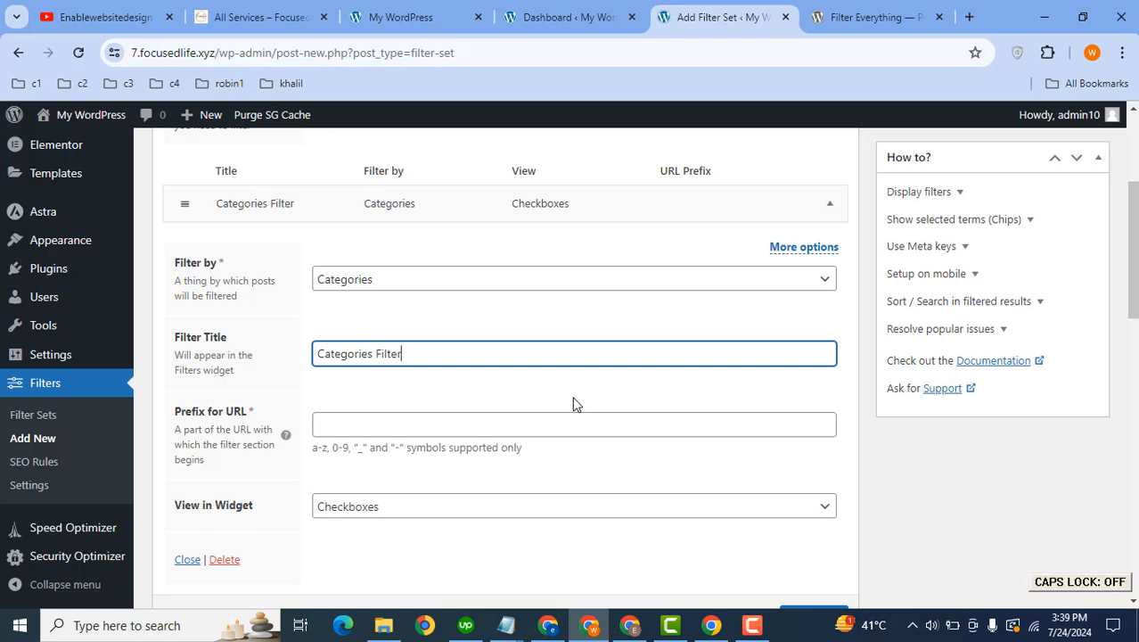
{"action": "key", "text": "ctrl+a"}
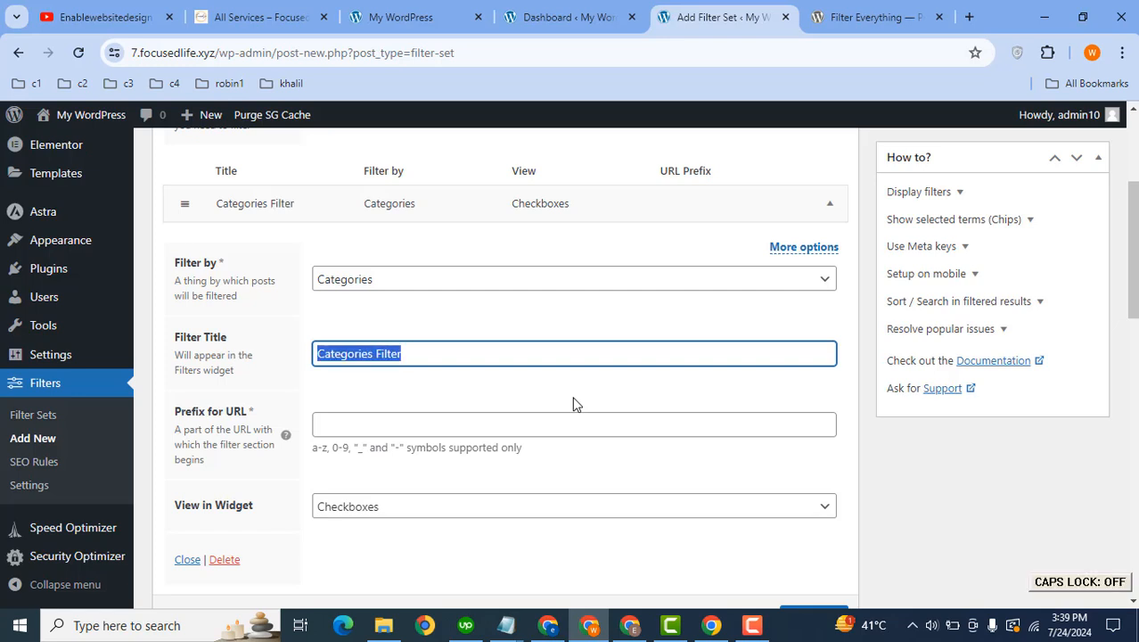
Set the URL prefix of the categories filter to "categoriesfilter".
{"action": "left_click", "coordinate": [485, 427]}
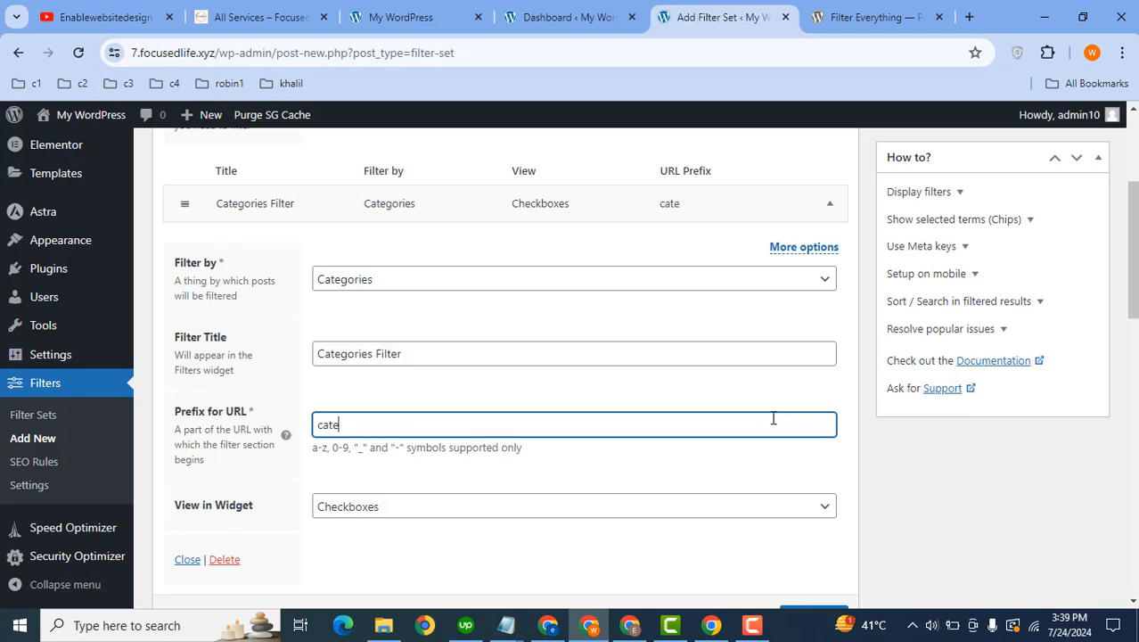
{"action": "type", "text": "categoriesfilter"}
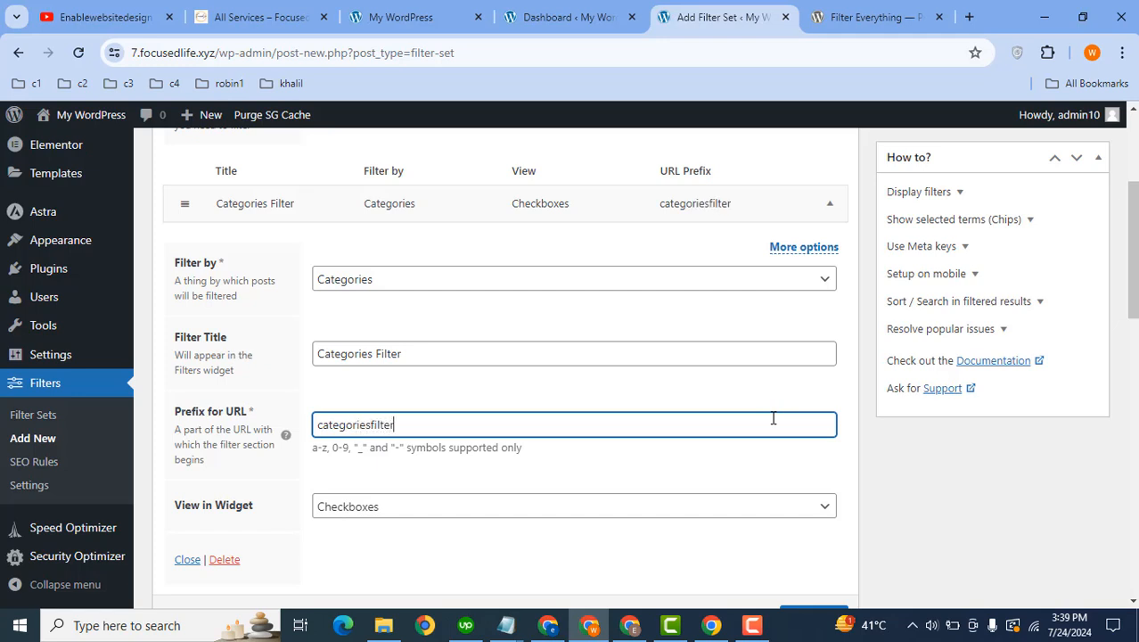
{"action": "key", "text": "ctrl+a"}
{"action": "left_click", "coordinate": [375, 428]}
{"action": "left_click_drag", "start_coordinate": [347, 425], "coordinate": [493, 434]}
{"action": "left_click", "coordinate": [493, 434]}
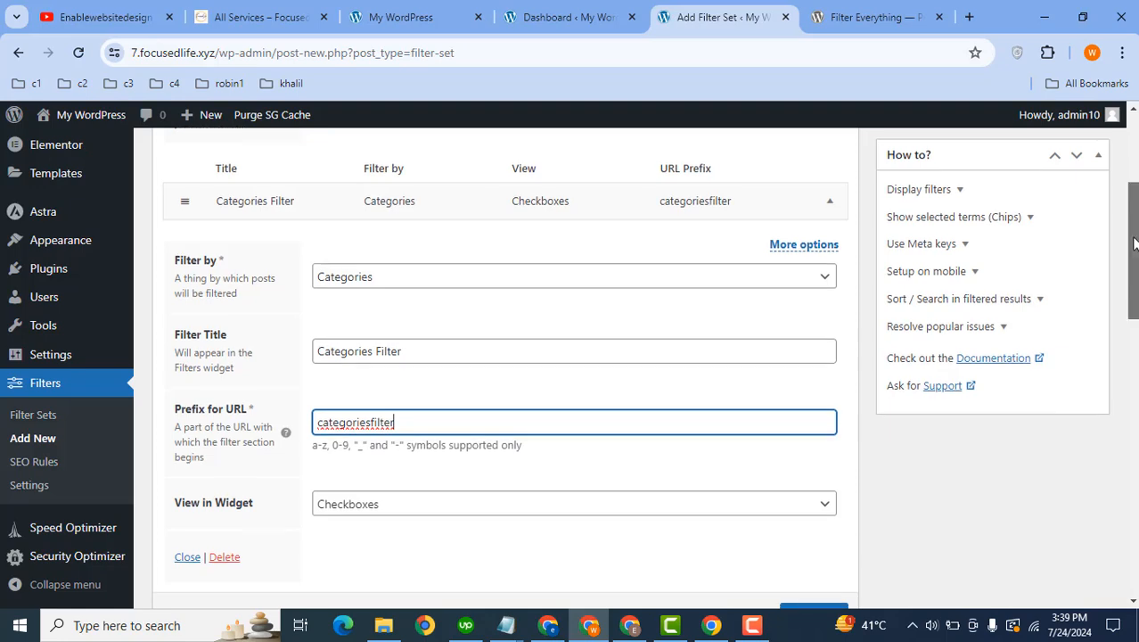
Choose Checkboxes as the categories filter's view in the widget and publish the Post Filter set.
{"action": "scroll", "coordinate": [389, 357], "scroll_direction": "down", "scroll_amount": 2}
{"action": "left_click", "coordinate": [405, 355]}
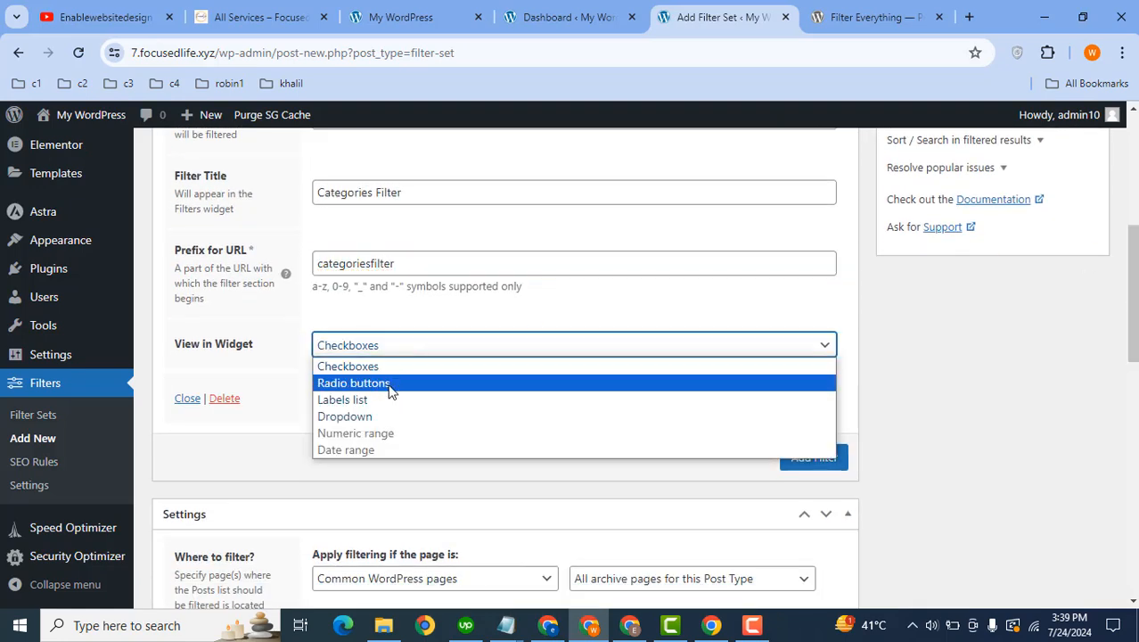
{"action": "left_click", "coordinate": [459, 350]}
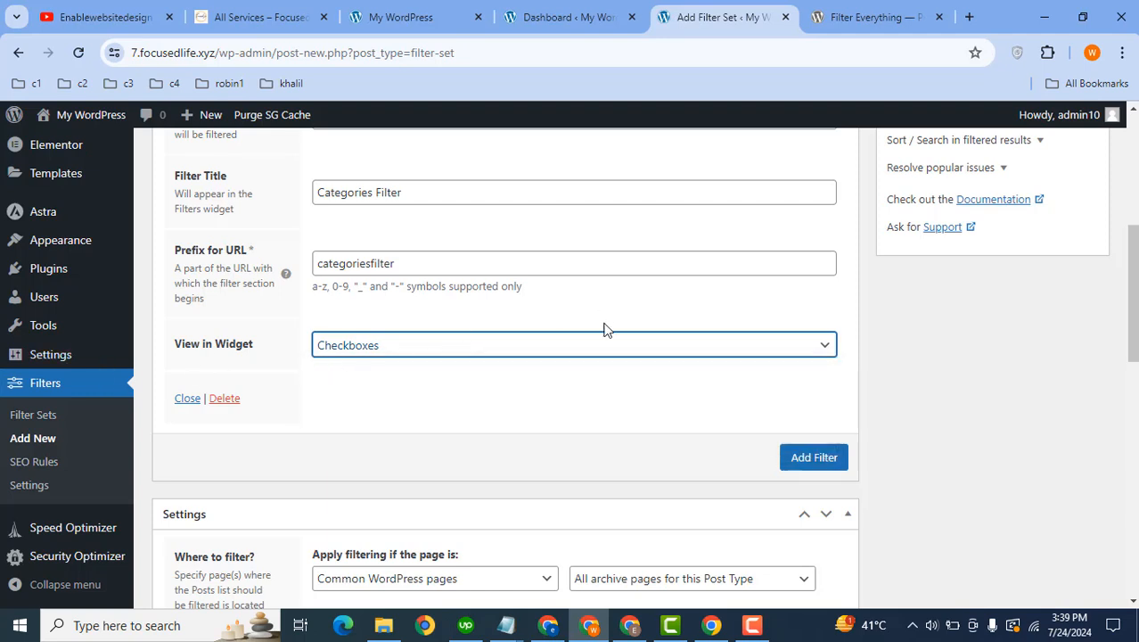
{"action": "left_click_drag", "start_coordinate": [1130, 305], "coordinate": [1118, 201]}
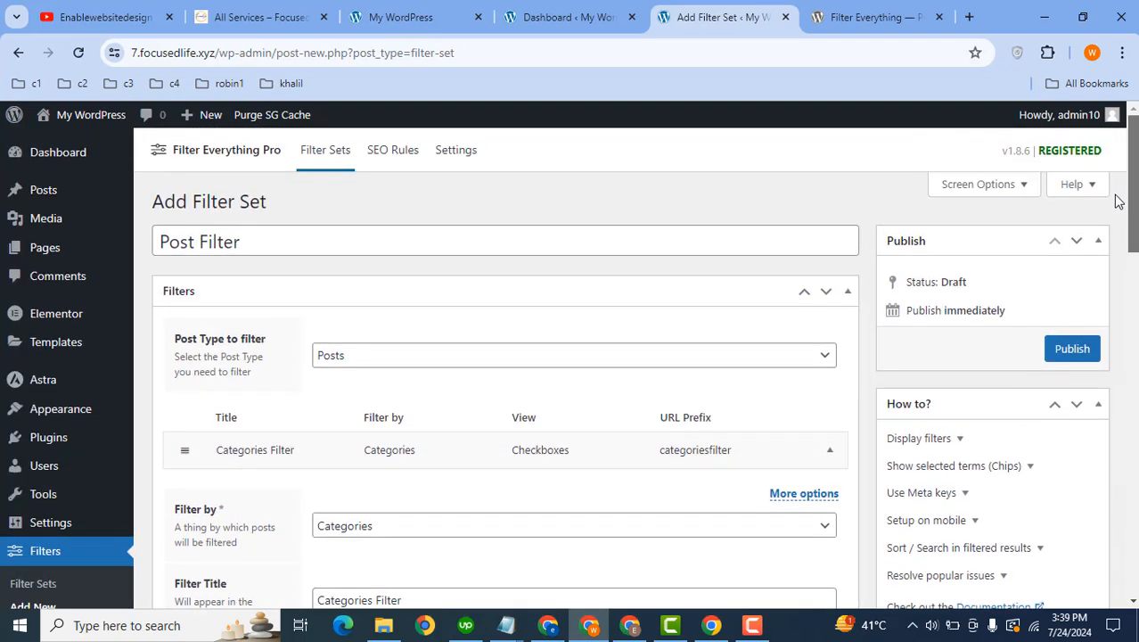
{"action": "left_click", "coordinate": [1079, 353]}
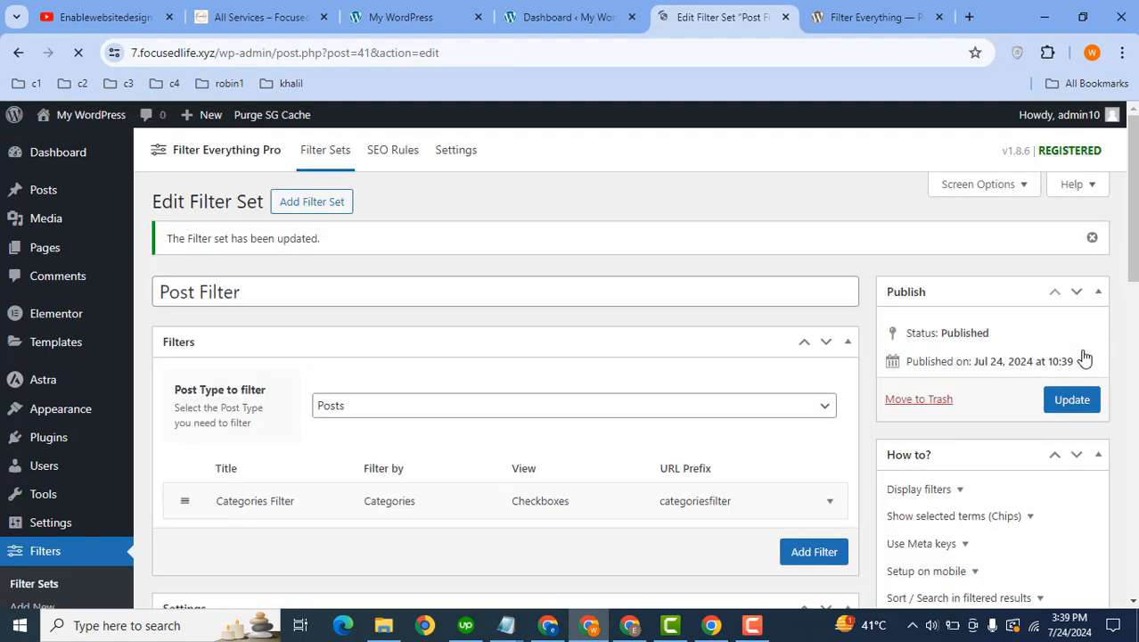
Open the general settings of the filter plugin and enable AJAX for filters.
{"action": "left_click_drag", "start_coordinate": [1132, 200], "coordinate": [1132, 417]}
{"action": "scroll", "coordinate": [570, 357], "scroll_direction": "down", "scroll_amount": 3}
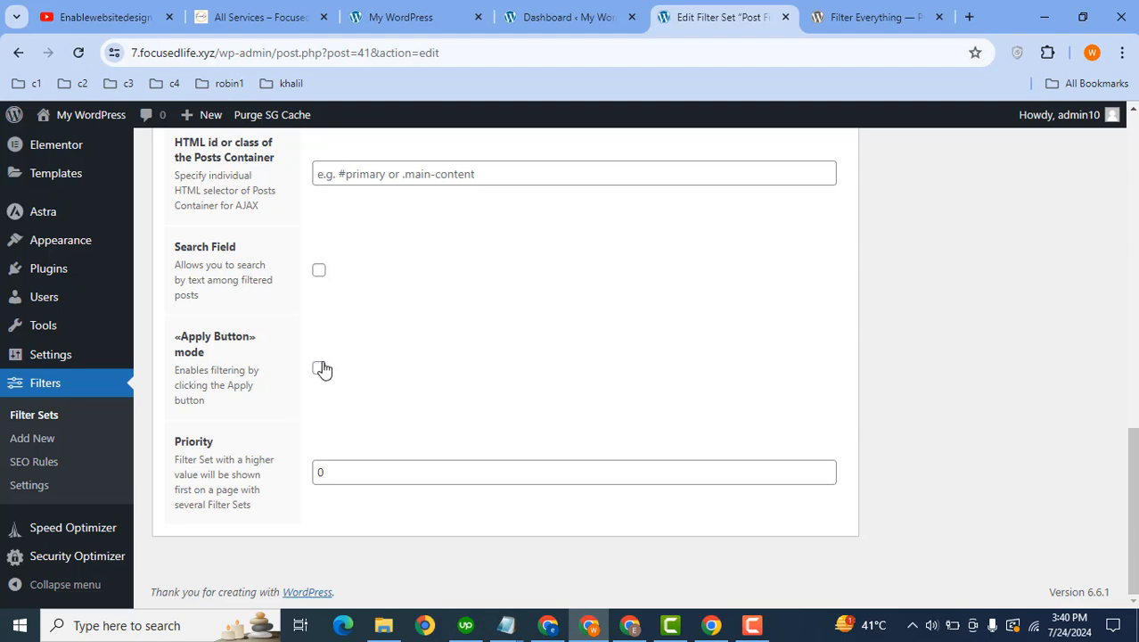
{"action": "left_click", "coordinate": [32, 491]}
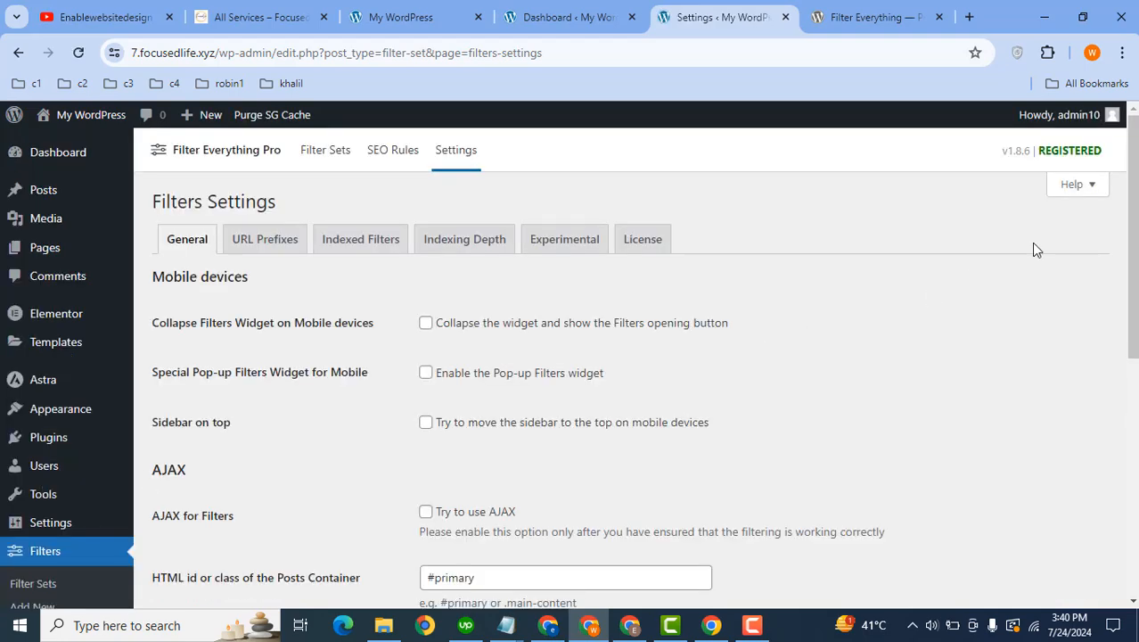
{"action": "scroll", "coordinate": [636, 361], "scroll_direction": "down", "scroll_amount": 2}
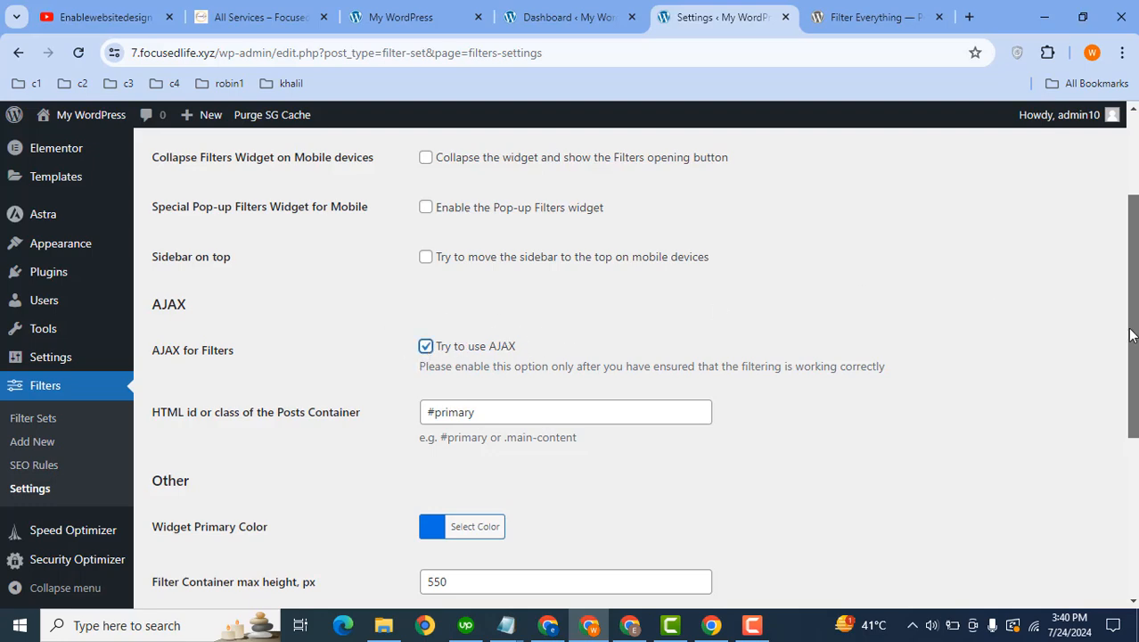
Change the widget primary color to near-black #0a0000 and save the filter settings.
{"action": "left_click_drag", "start_coordinate": [1130, 335], "coordinate": [1130, 446]}
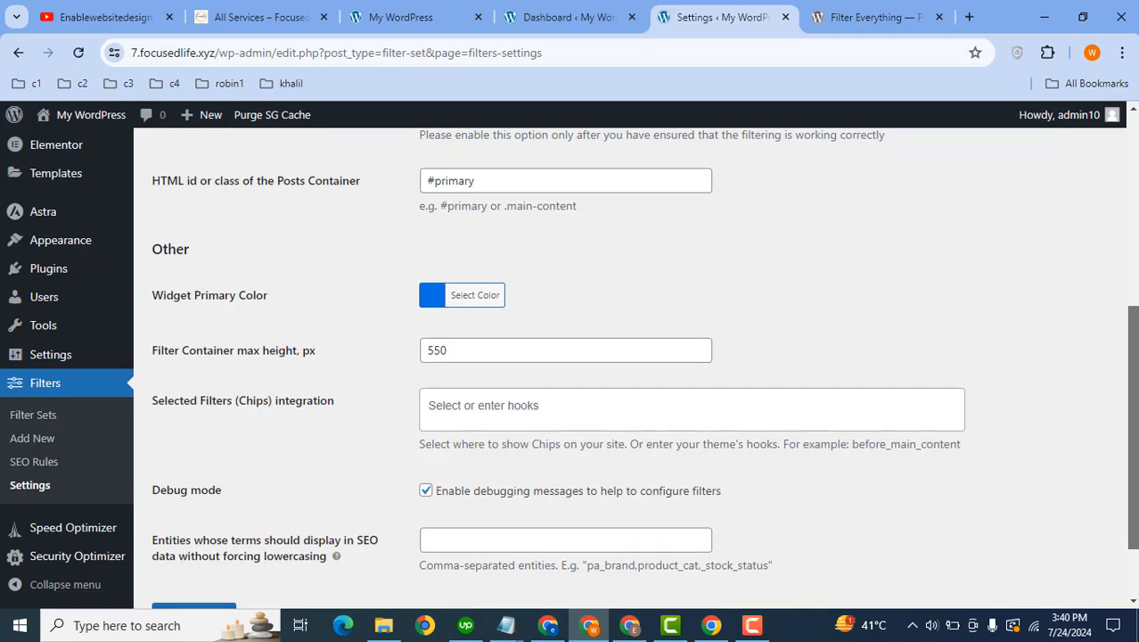
{"action": "scroll", "coordinate": [1130, 446], "scroll_direction": "up", "scroll_amount": 1}
{"action": "left_click", "coordinate": [462, 230]}
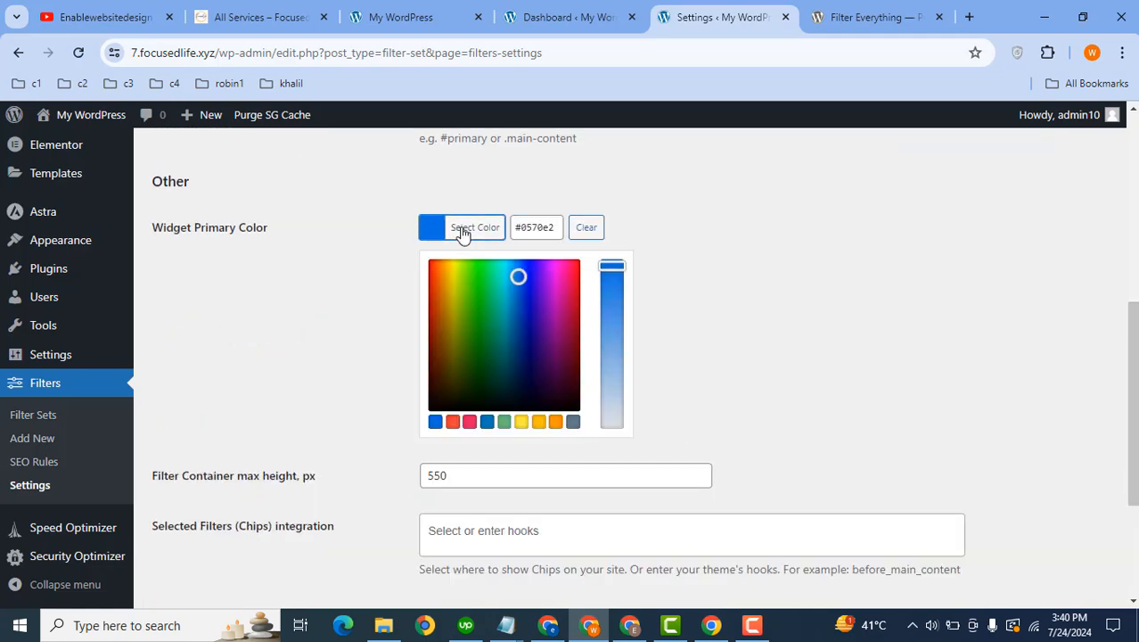
{"action": "left_click_drag", "start_coordinate": [506, 330], "coordinate": [394, 473]}
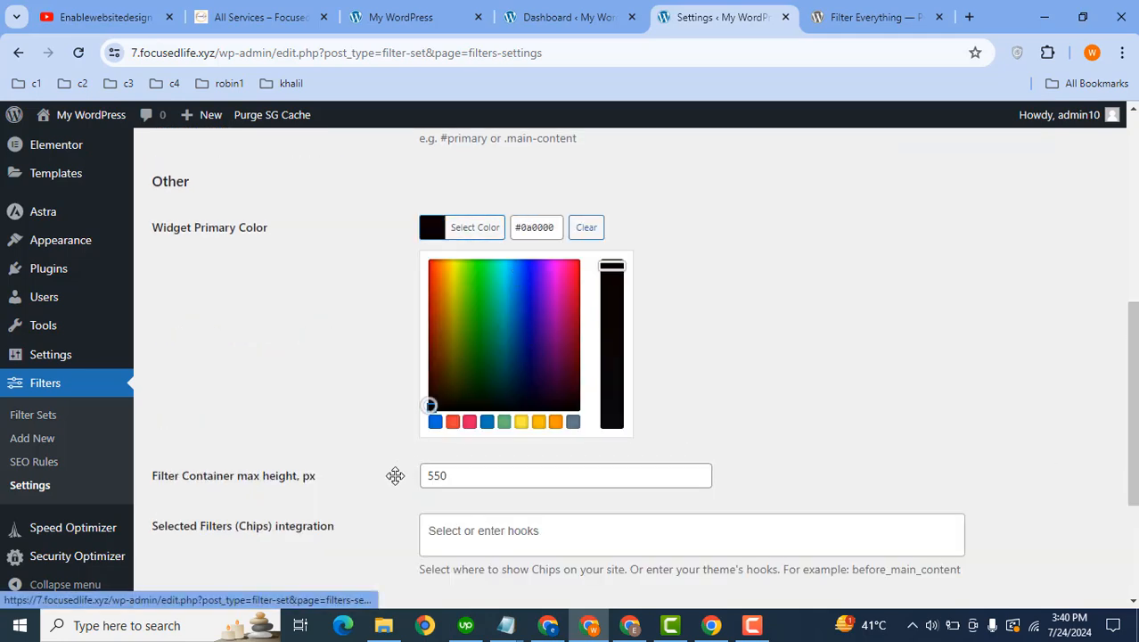
{"action": "left_click", "coordinate": [394, 474]}
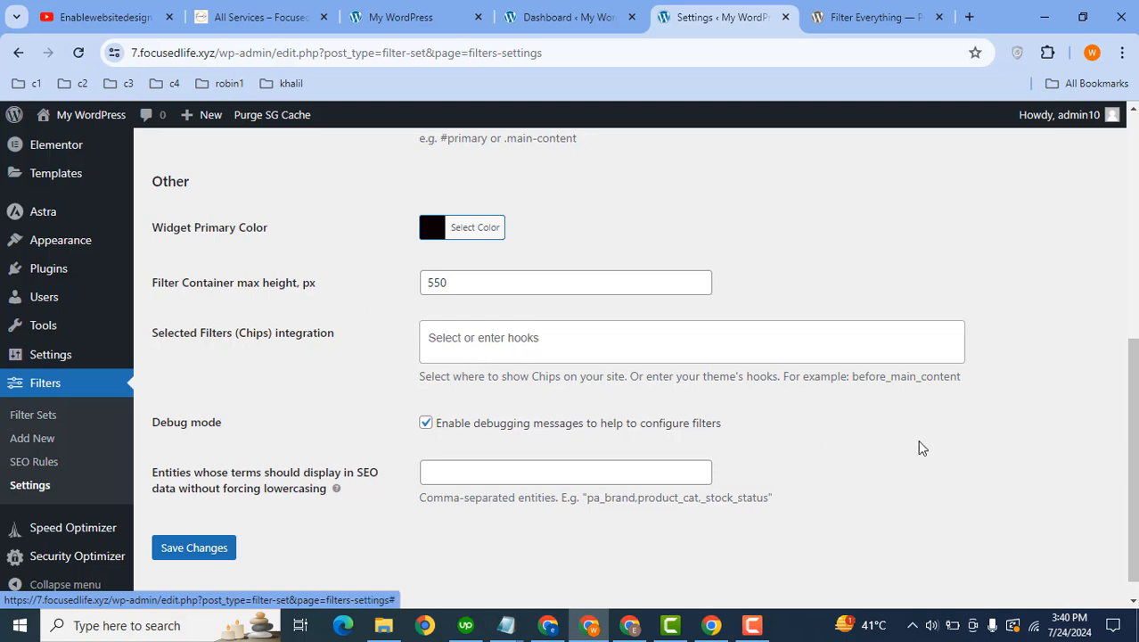
{"action": "left_click", "coordinate": [194, 552]}
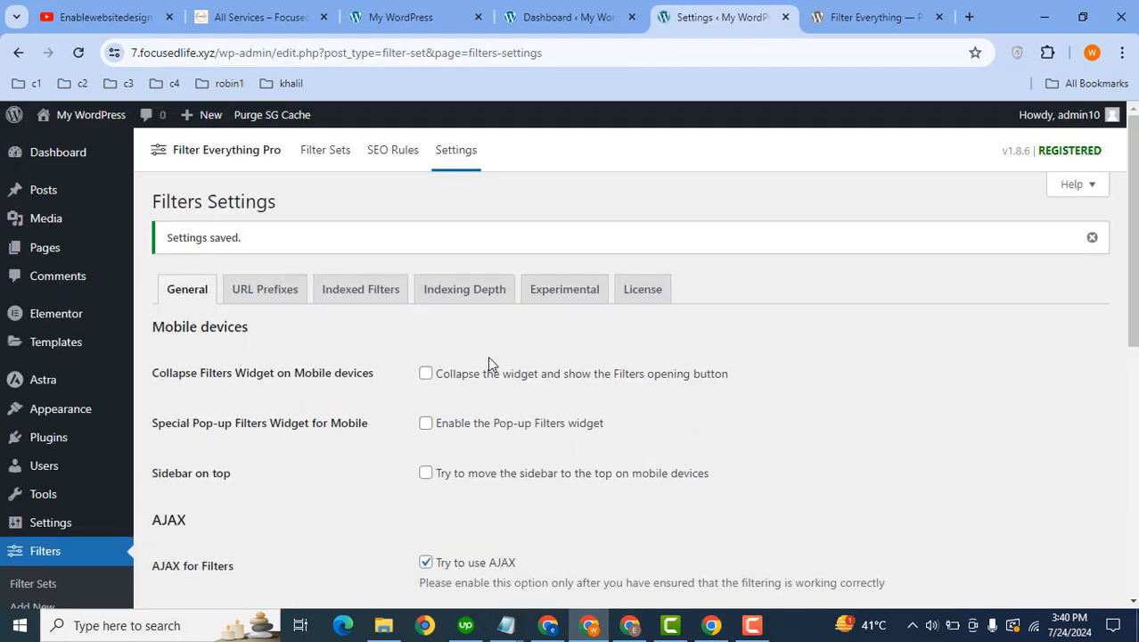
Open the Widgets page in a new browser tab and add the "Filter Everything — Filters" widget to the Main Sidebar.
{"action": "mouse_move", "coordinate": [32, 409]}
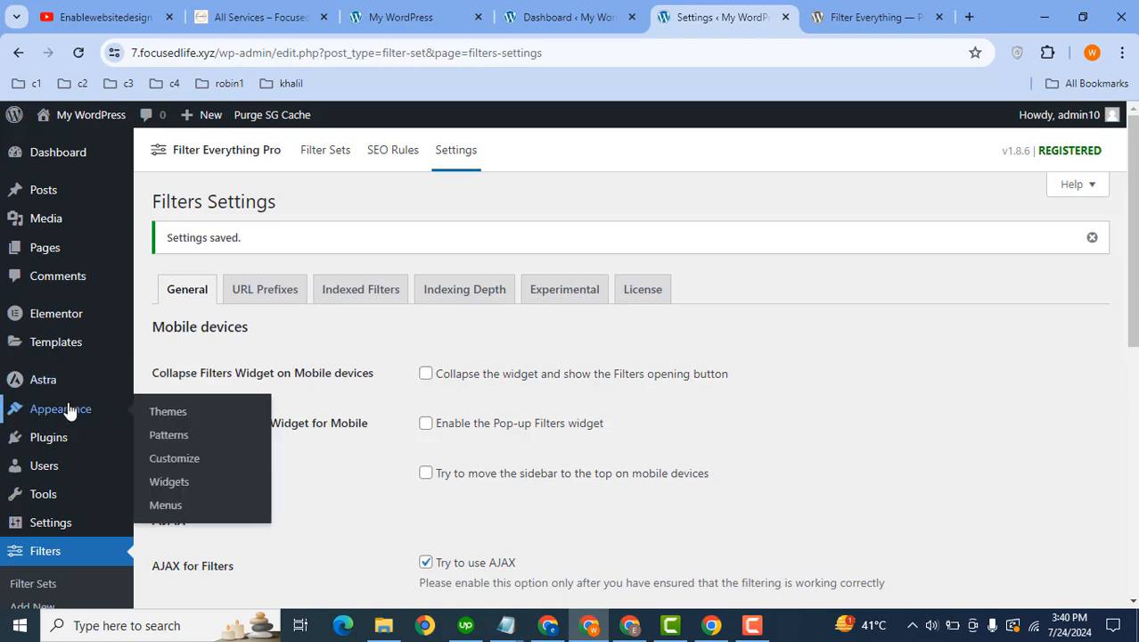
{"action": "middle_click", "coordinate": [174, 479]}
{"action": "left_click", "coordinate": [753, 9]}
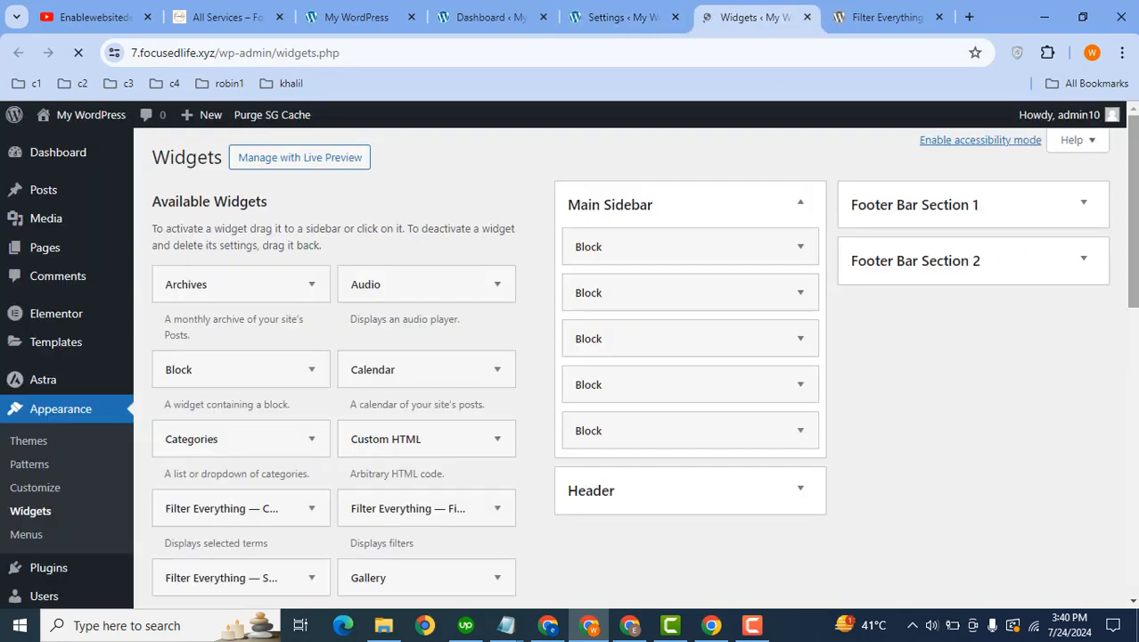
{"action": "scroll", "coordinate": [986, 255], "scroll_direction": "down", "scroll_amount": 1}
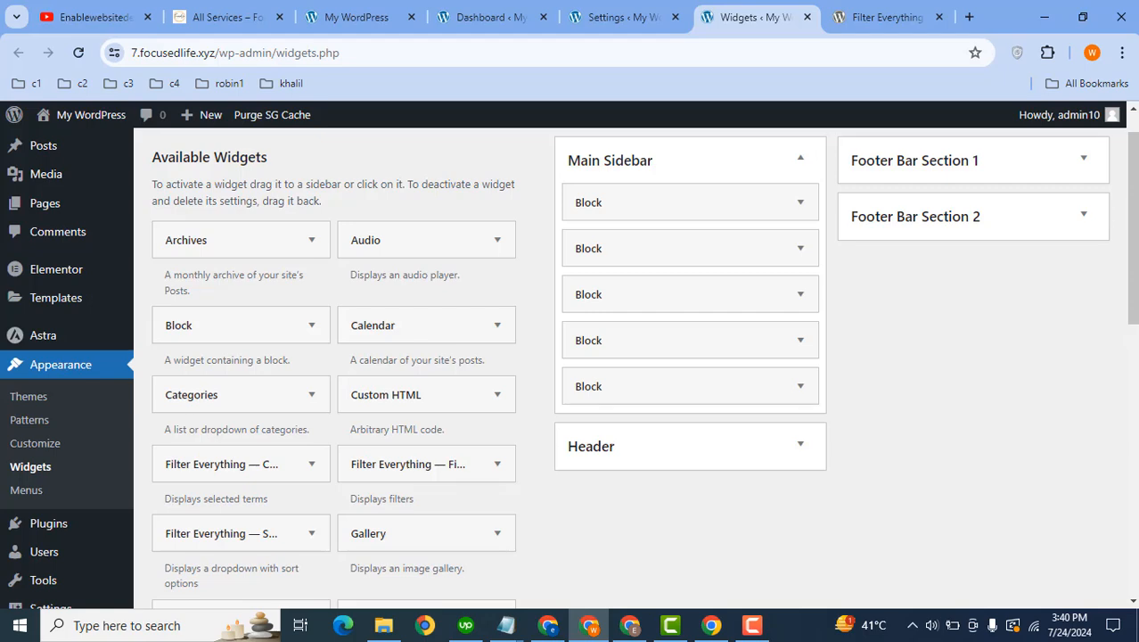
{"action": "scroll", "coordinate": [659, 295], "scroll_direction": "down", "scroll_amount": 2}
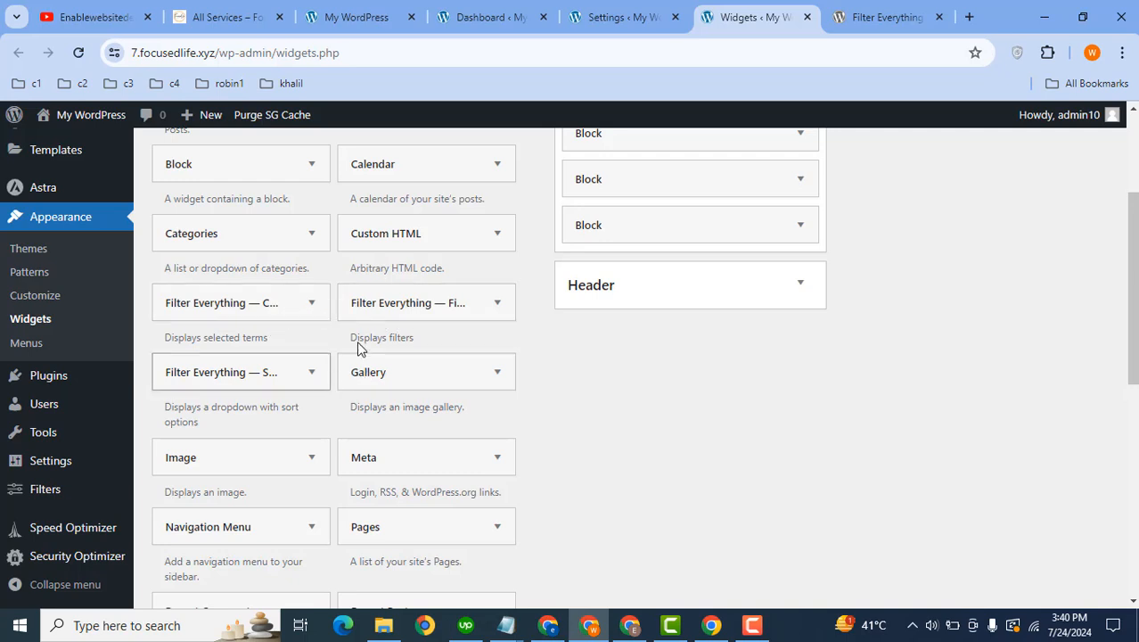
{"action": "left_click", "coordinate": [496, 304]}
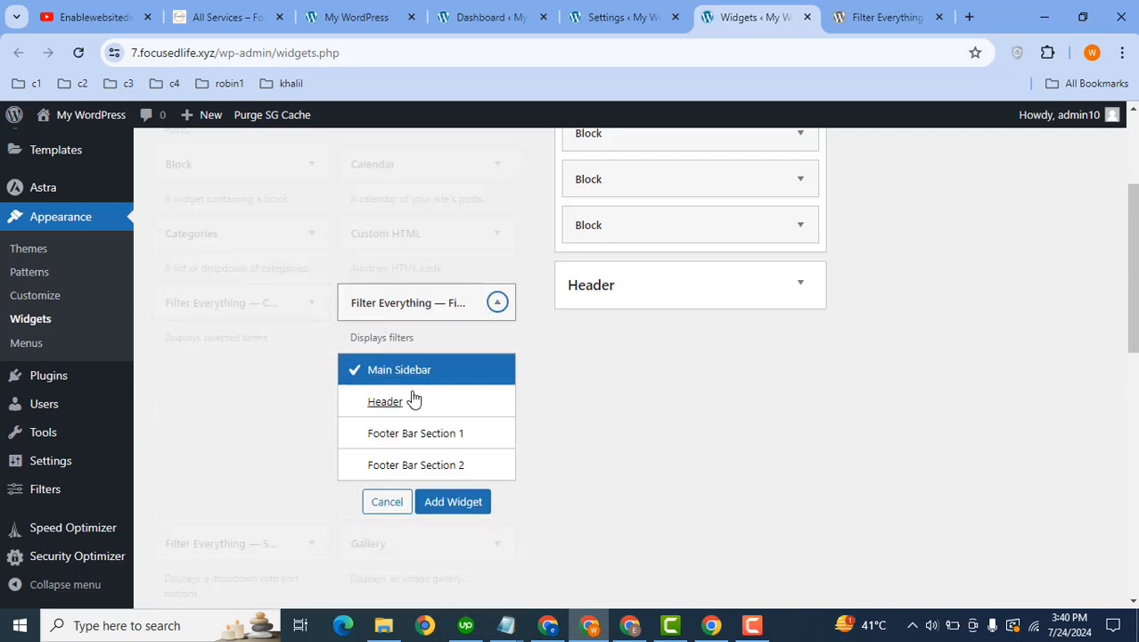
{"action": "left_click", "coordinate": [448, 505]}
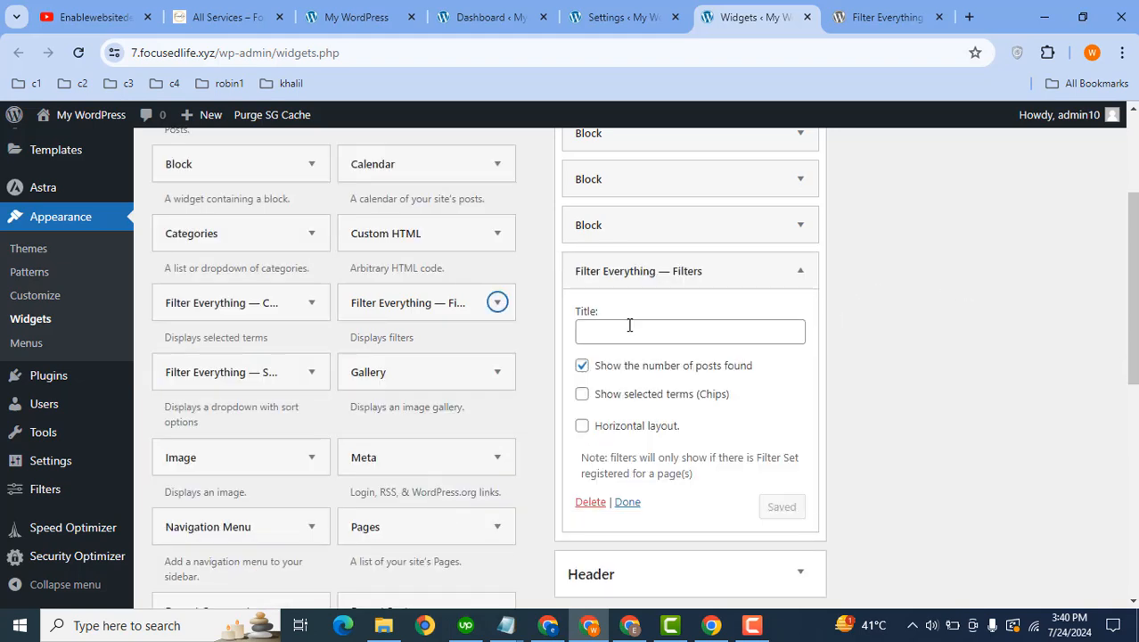
Title the Filters widget in the Main Sidebar "Post Filter" and save it.
{"action": "left_click", "coordinate": [619, 331]}
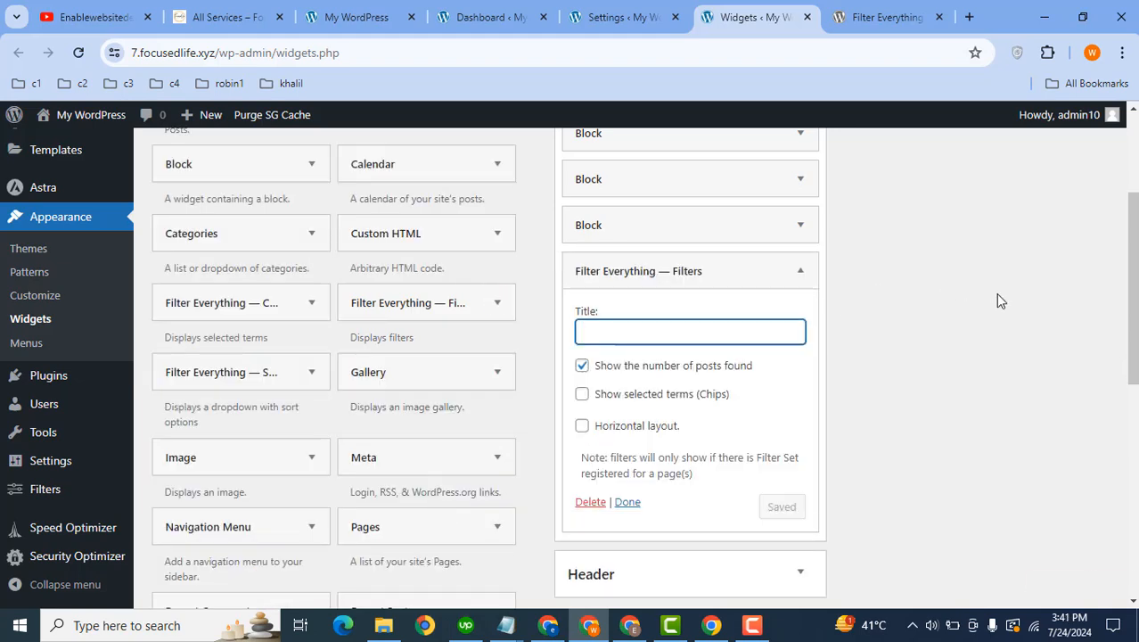
{"action": "key", "text": "Caps_Lock"}
{"action": "type", "text": "Po"}
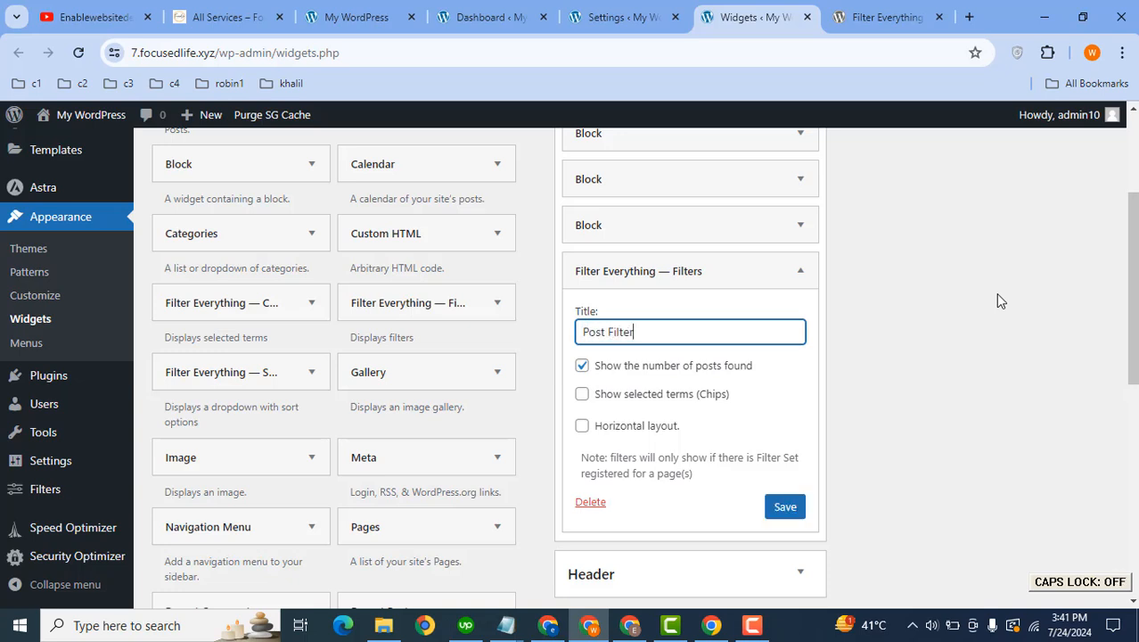
{"action": "type", "text": "st Filter"}
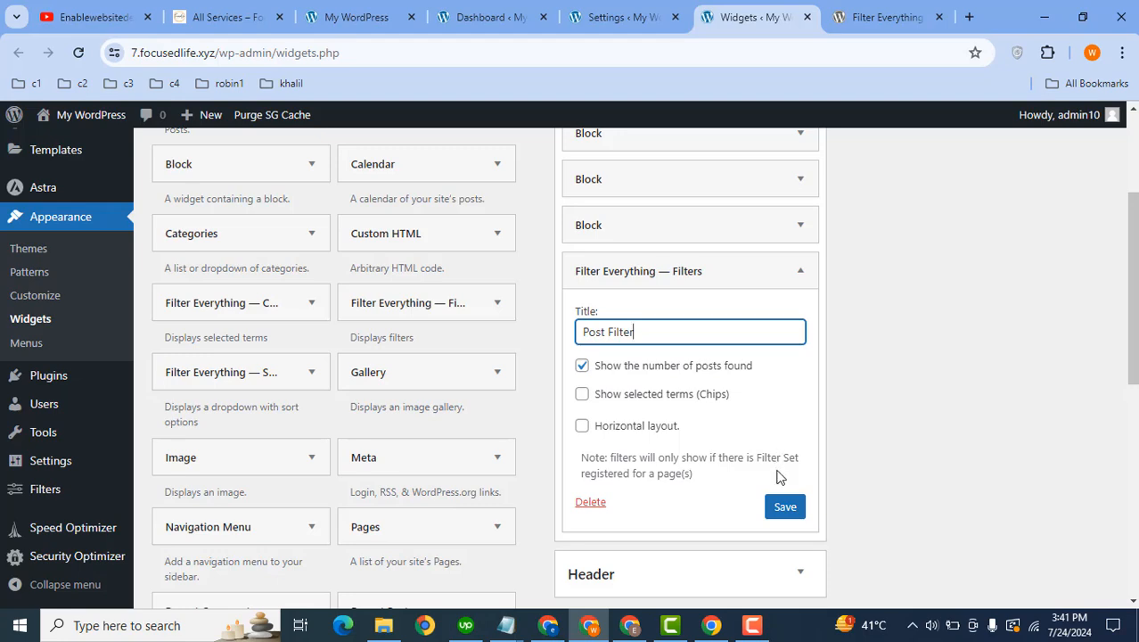
{"action": "left_click", "coordinate": [784, 514]}
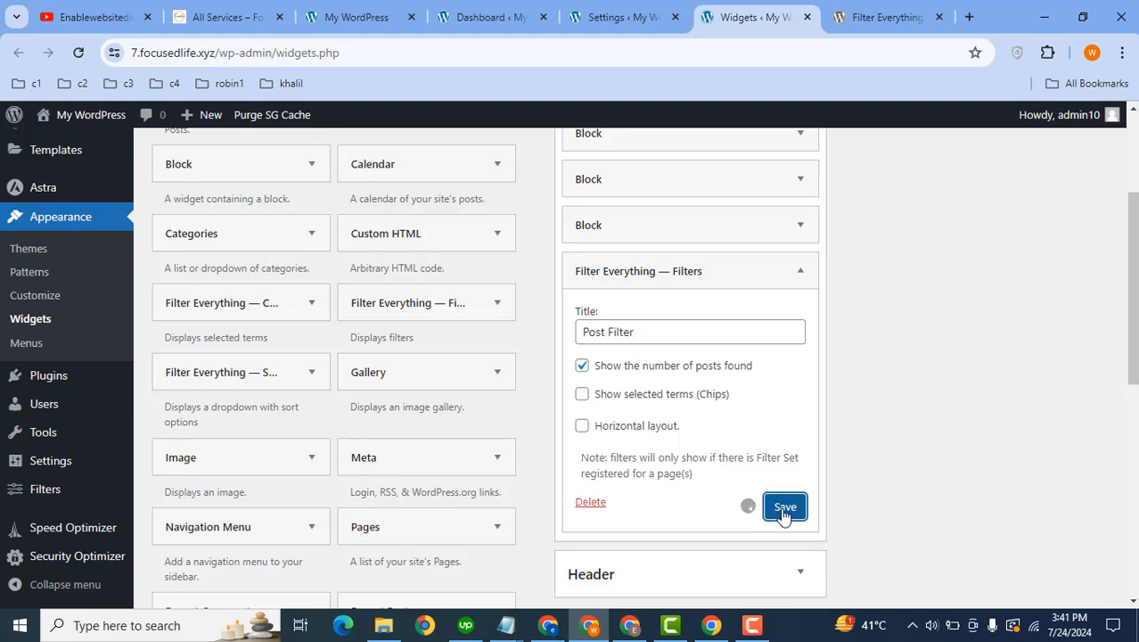
Collapse the Post Filter widget and move it above all the blocks in the Main Sidebar.
{"action": "scroll", "coordinate": [1121, 232], "scroll_direction": "up", "scroll_amount": 2}
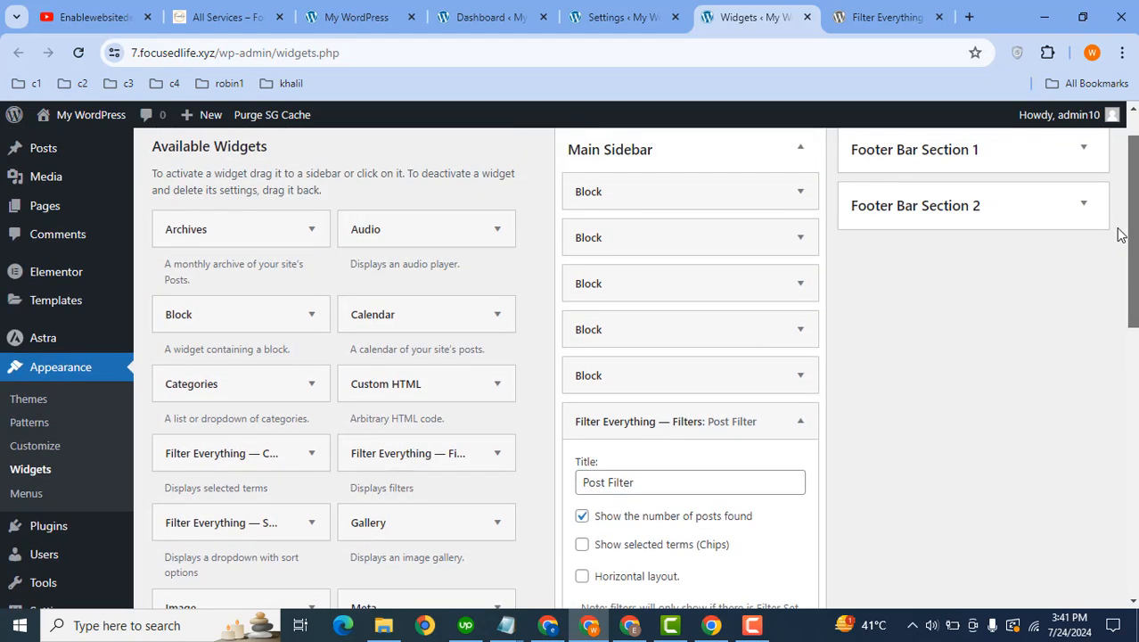
{"action": "left_click", "coordinate": [800, 426]}
{"action": "left_click_drag", "start_coordinate": [727, 420], "coordinate": [725, 188]}
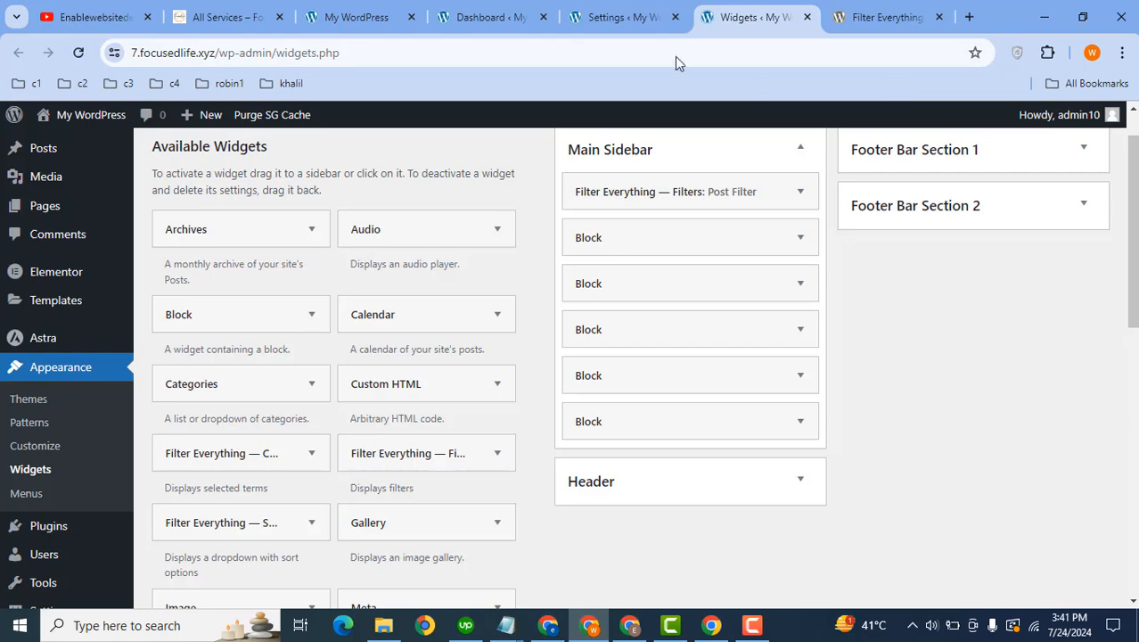
Open the site's Pages list from the dashboard browser tab and move that tab to the end of the tab row.
{"action": "left_click", "coordinate": [361, 9]}
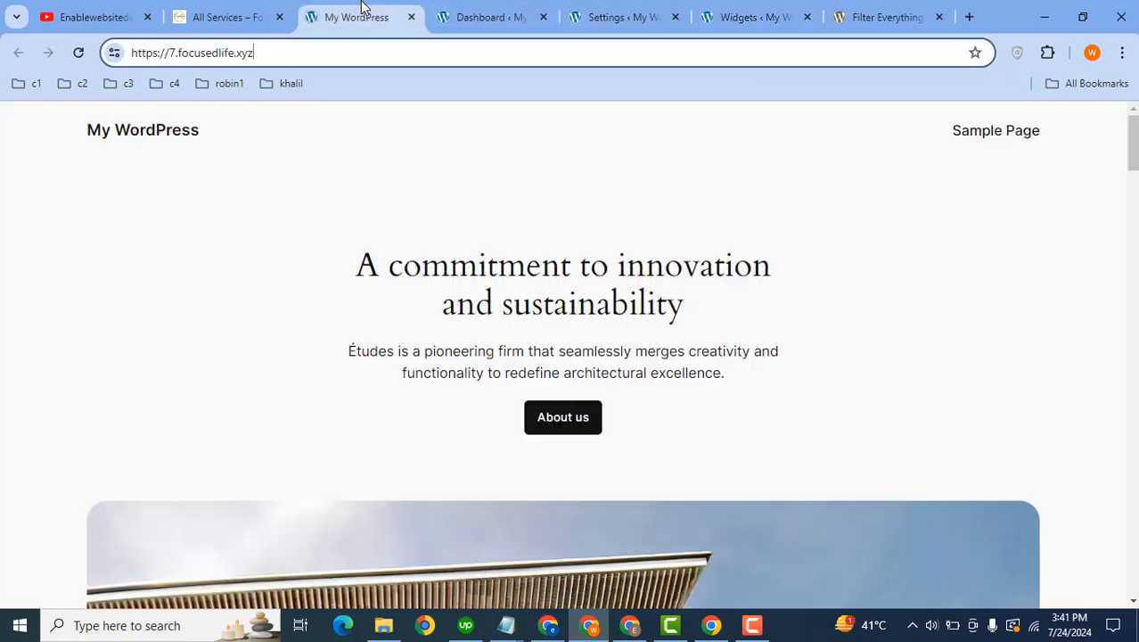
{"action": "left_click", "coordinate": [501, 15]}
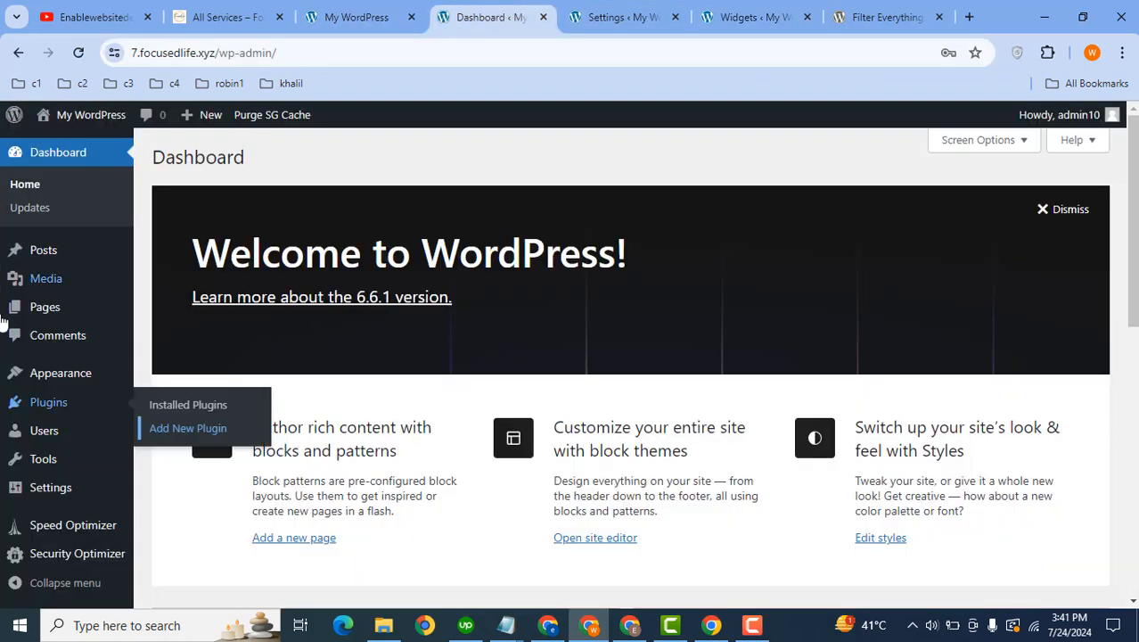
{"action": "left_click", "coordinate": [46, 316]}
{"action": "left_click_drag", "start_coordinate": [472, 16], "coordinate": [887, 11]}
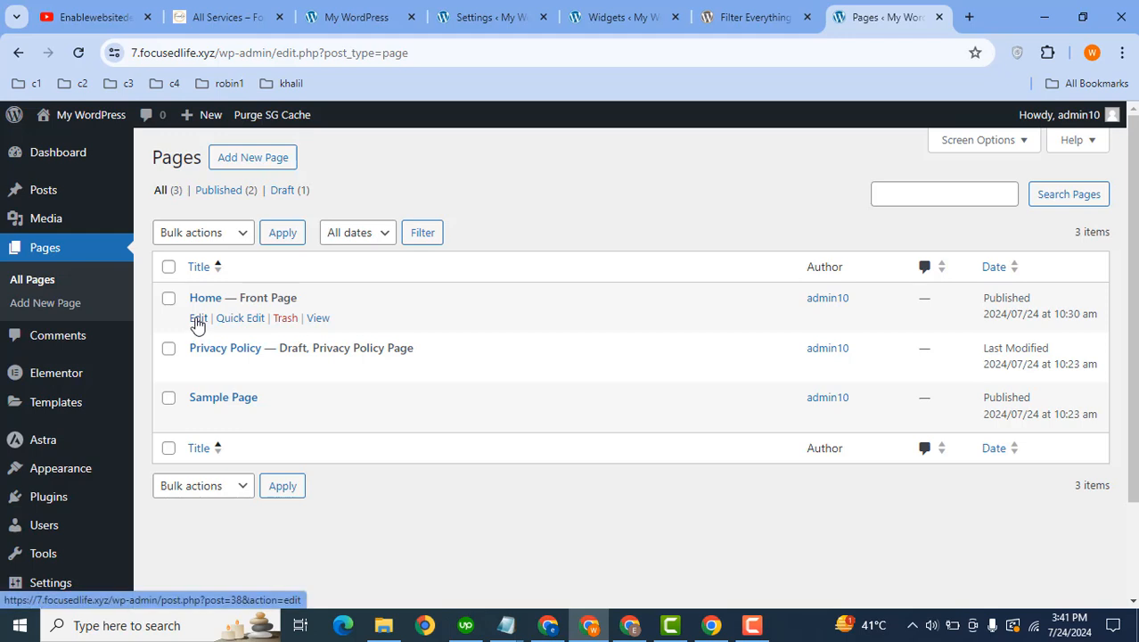
Open the Home page for editing in a new browser tab and launch its Elementor editor.
{"action": "middle_click", "coordinate": [198, 323]}
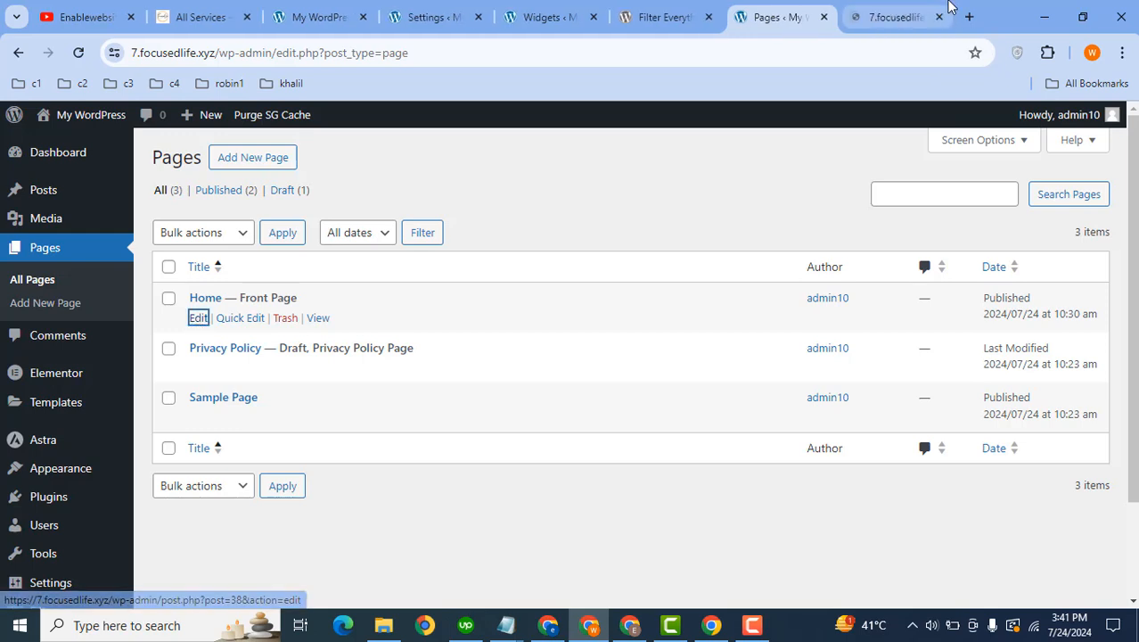
{"action": "left_click", "coordinate": [900, 18]}
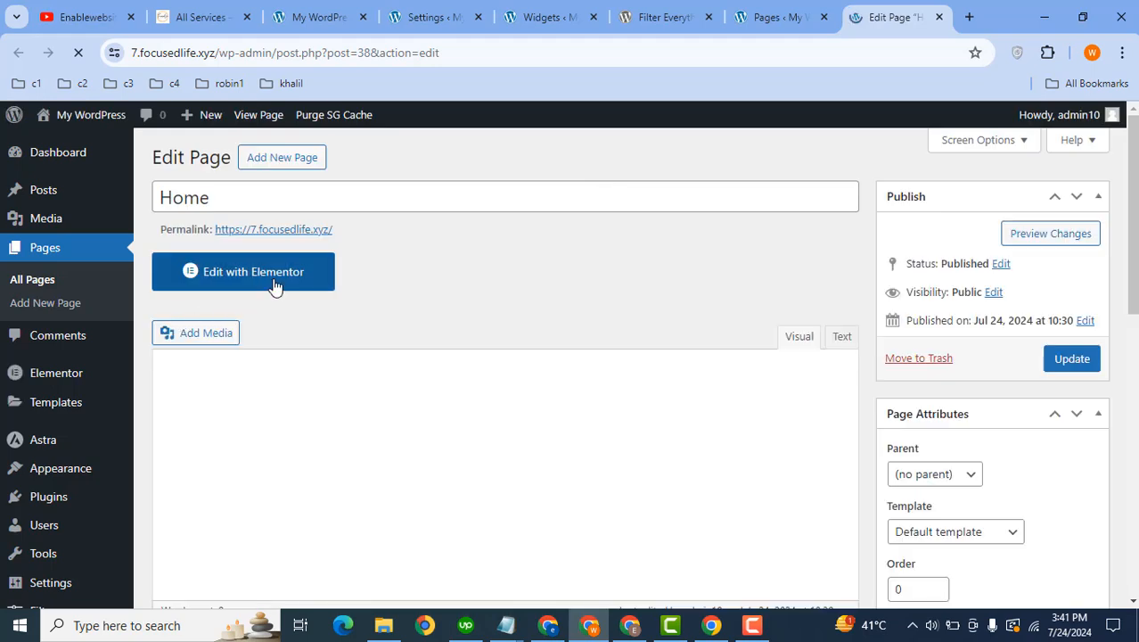
{"action": "left_click", "coordinate": [269, 285]}
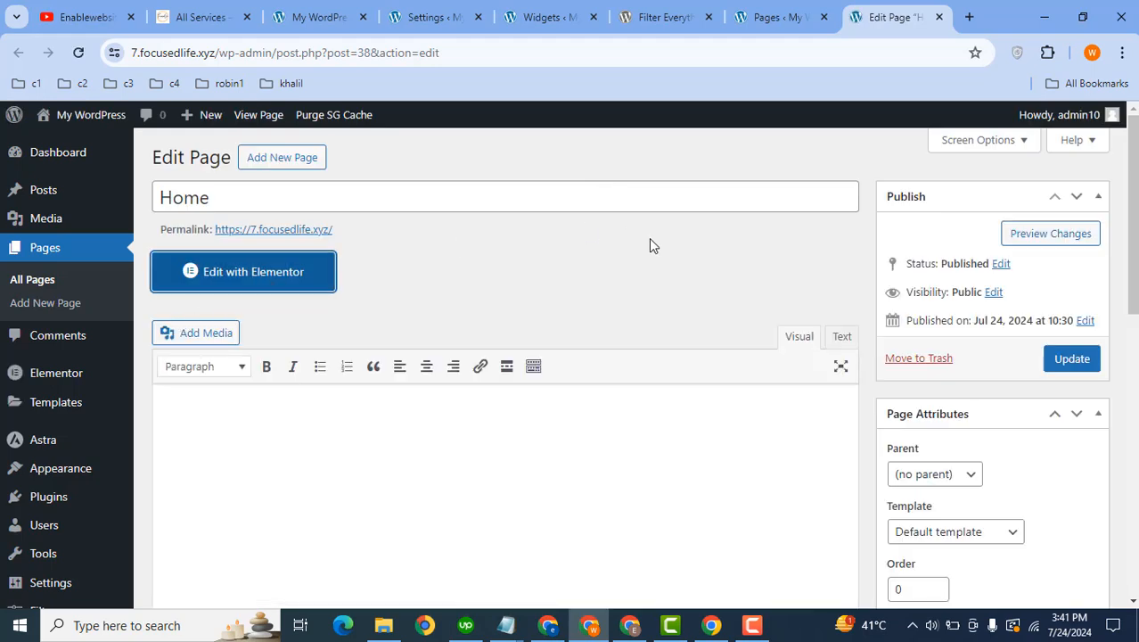
{"action": "left_click", "coordinate": [295, 271]}
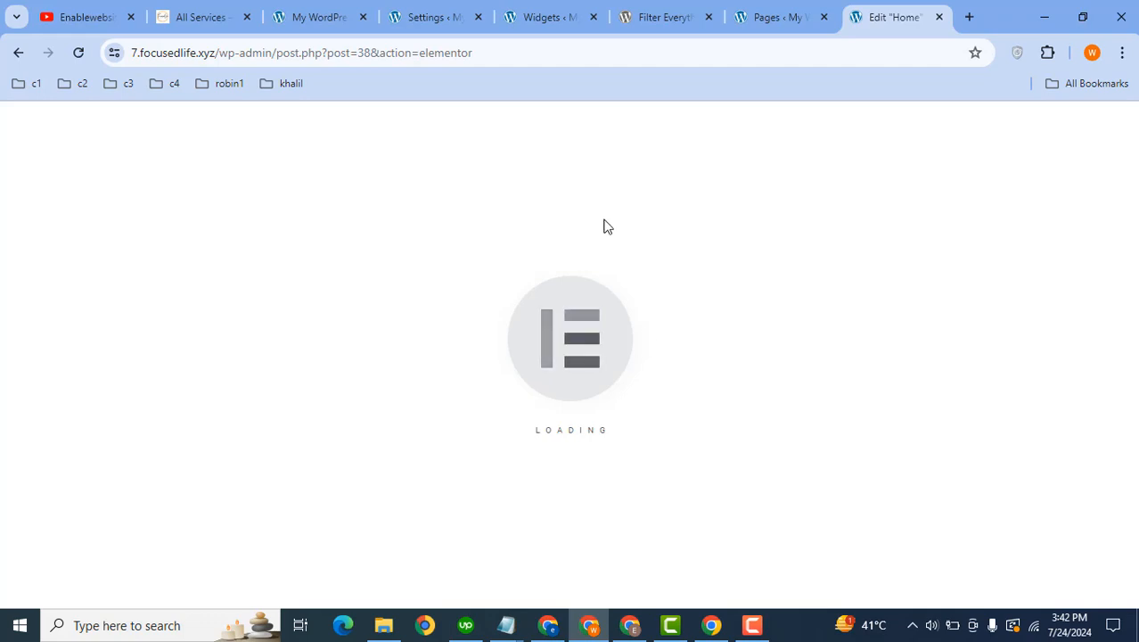
Add a Flexbox container to the Home page with a narrow first column and a wide second column.
{"action": "left_click", "coordinate": [650, 349]}
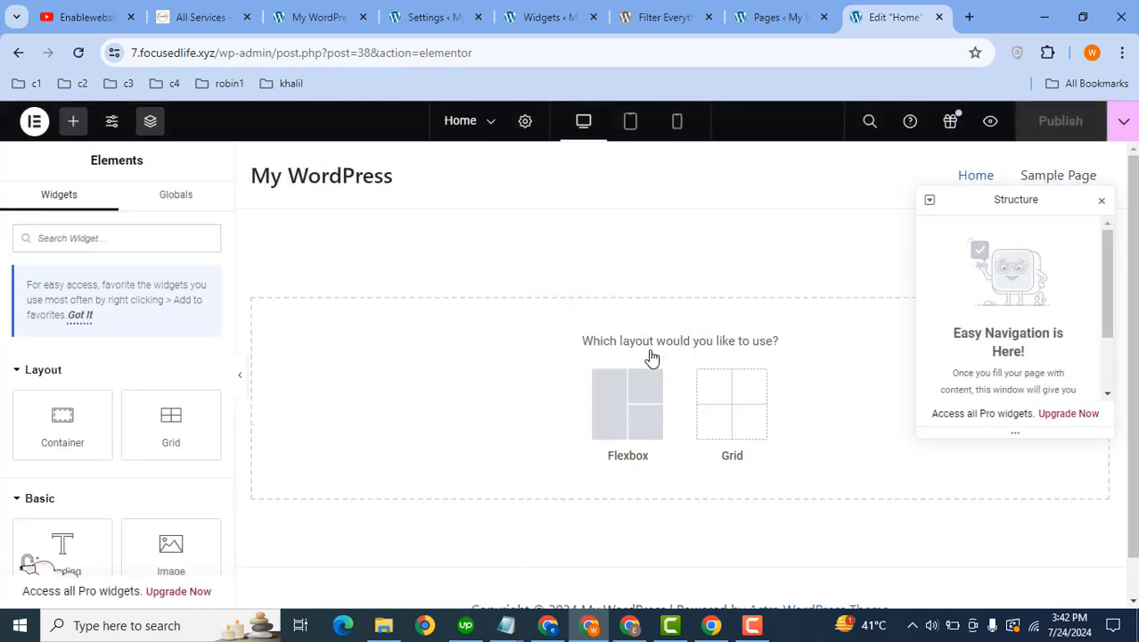
{"action": "left_click", "coordinate": [638, 412]}
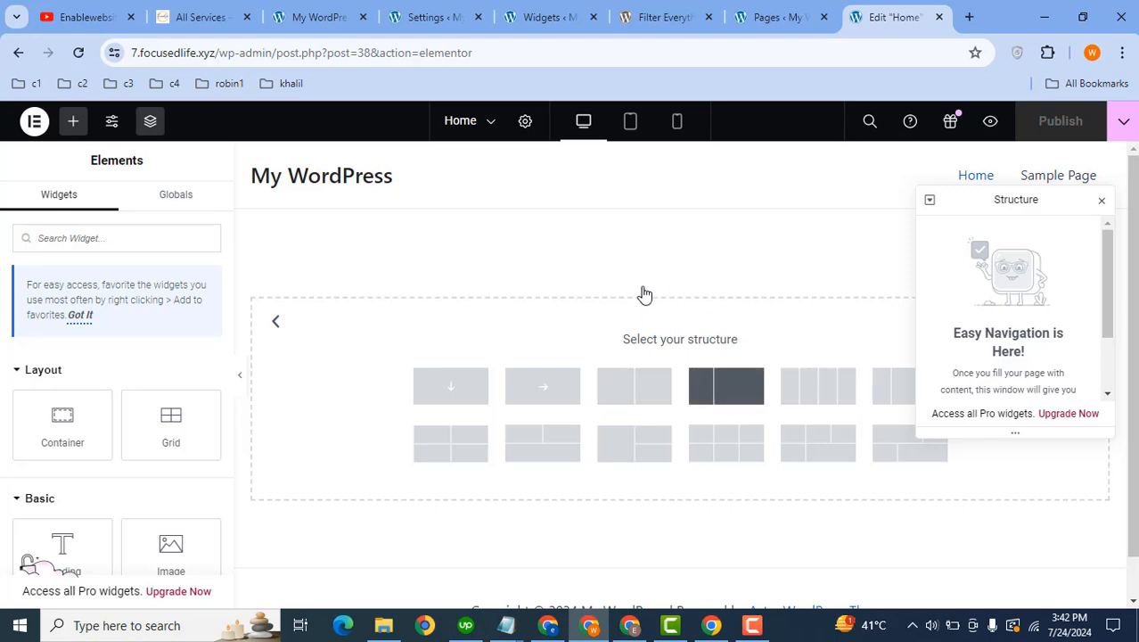
{"action": "left_click", "coordinate": [729, 385]}
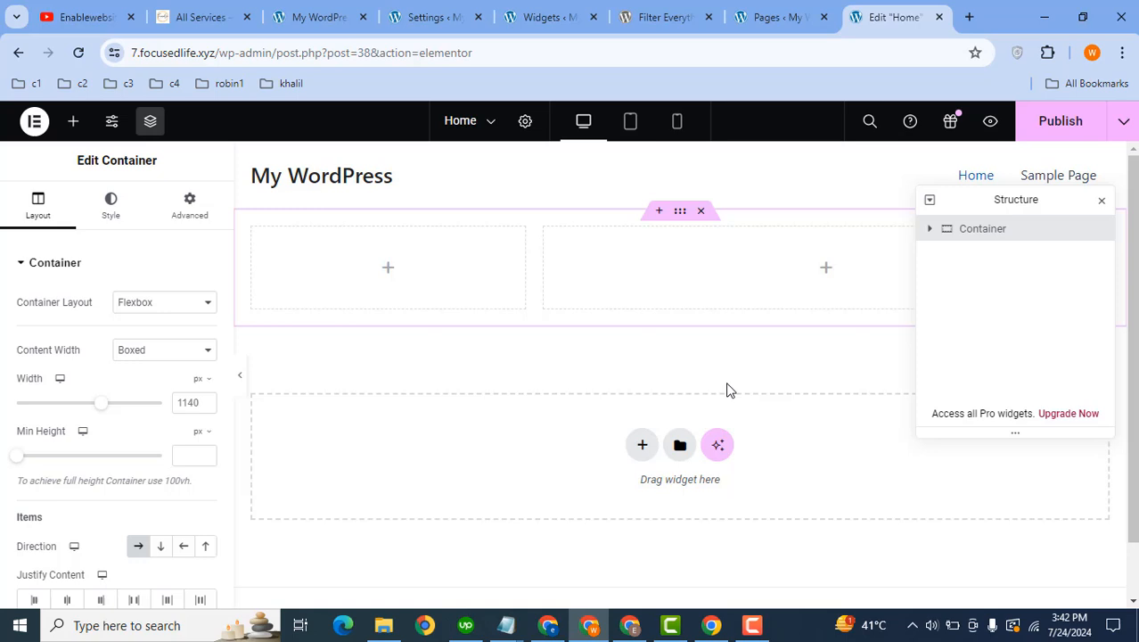
Place a Sidebar widget in the container's narrow column and set it to show the Main Sidebar.
{"action": "left_click", "coordinate": [387, 269]}
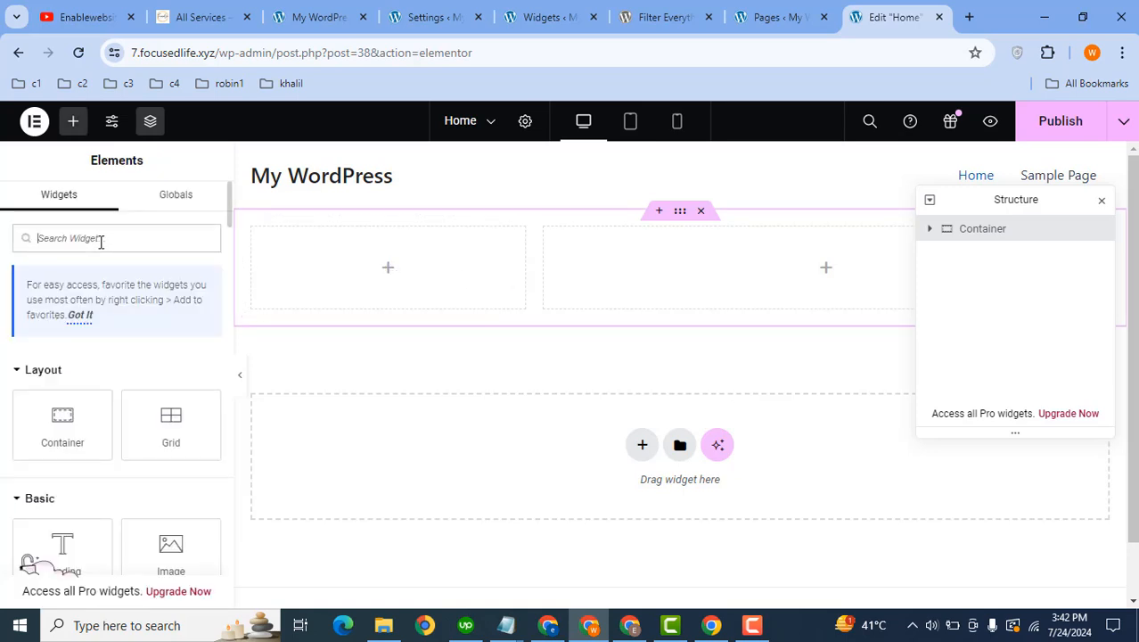
{"action": "type", "text": "side"}
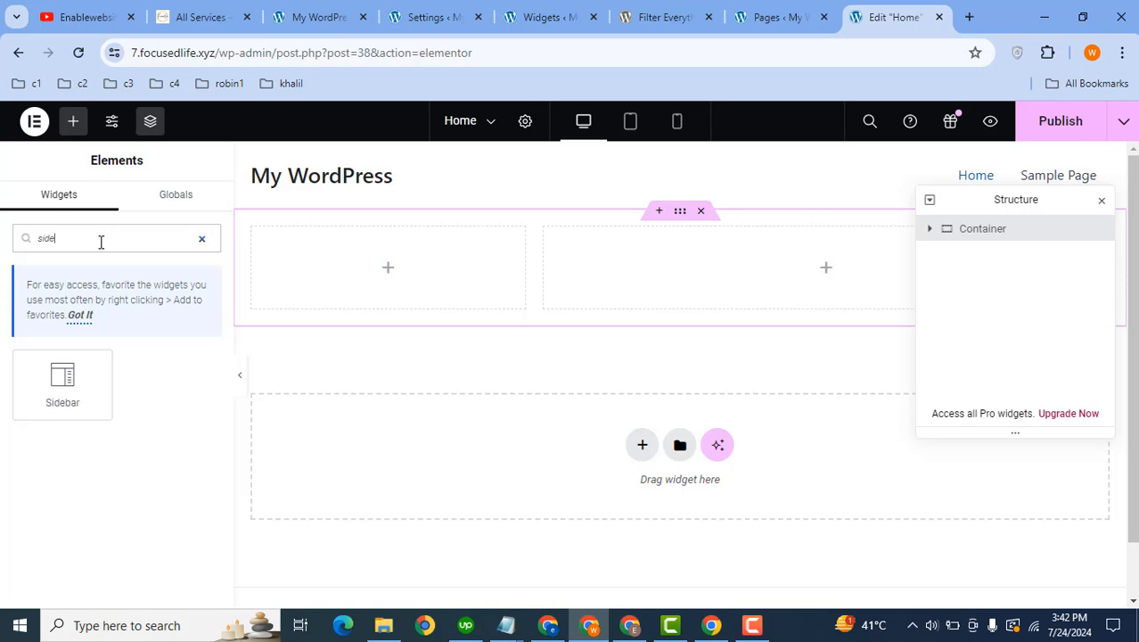
{"action": "left_click_drag", "start_coordinate": [72, 395], "coordinate": [410, 262]}
{"action": "left_click", "coordinate": [203, 304]}
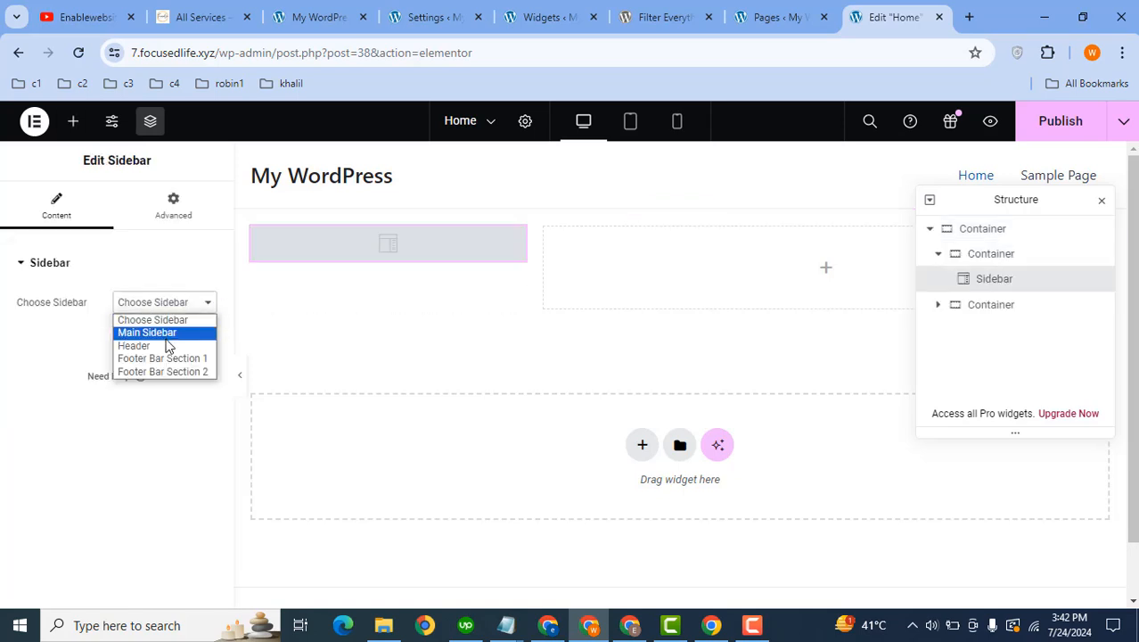
{"action": "left_click", "coordinate": [156, 336]}
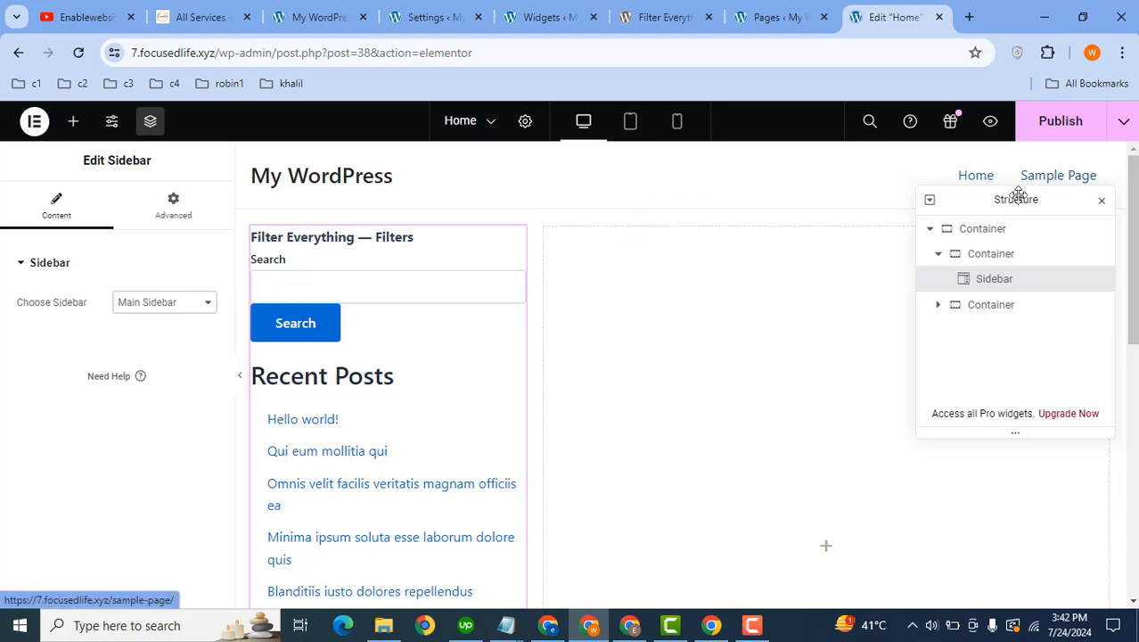
Move the Structure panel lower over the wide column and search the Elementor widgets for "posts".
{"action": "left_click_drag", "start_coordinate": [1012, 198], "coordinate": [1010, 366]}
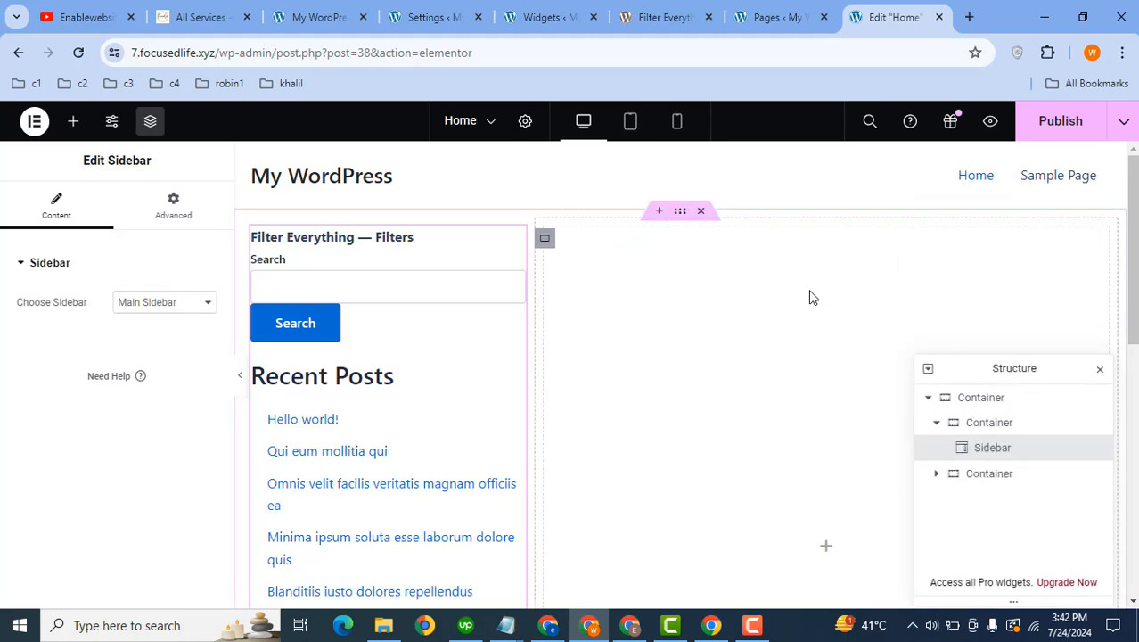
{"action": "left_click", "coordinate": [77, 121]}
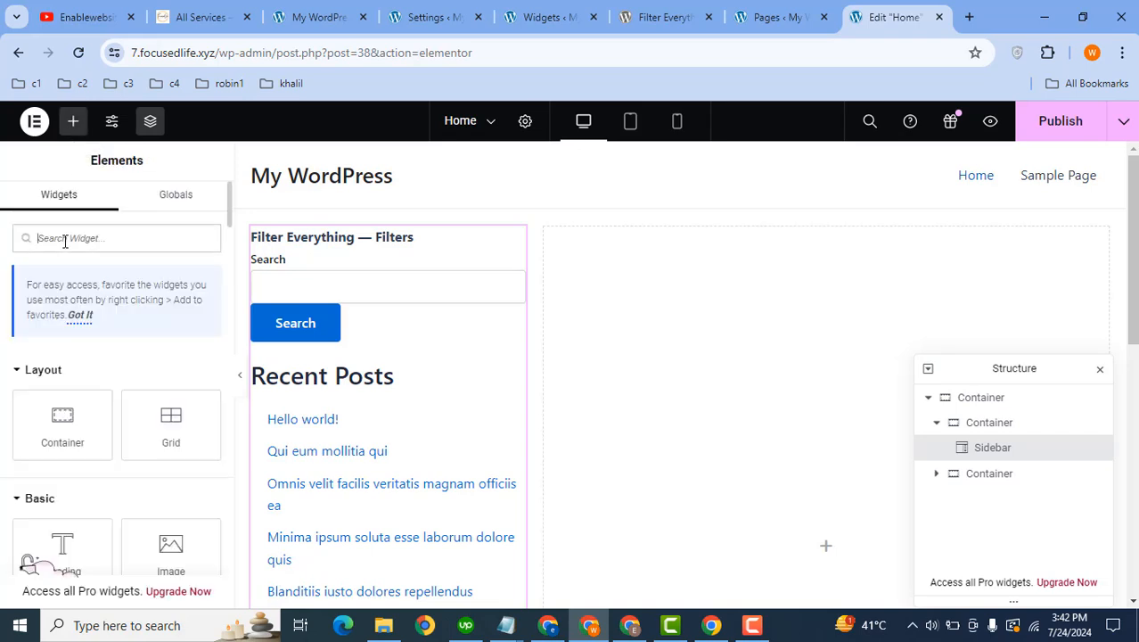
{"action": "type", "text": "posts"}
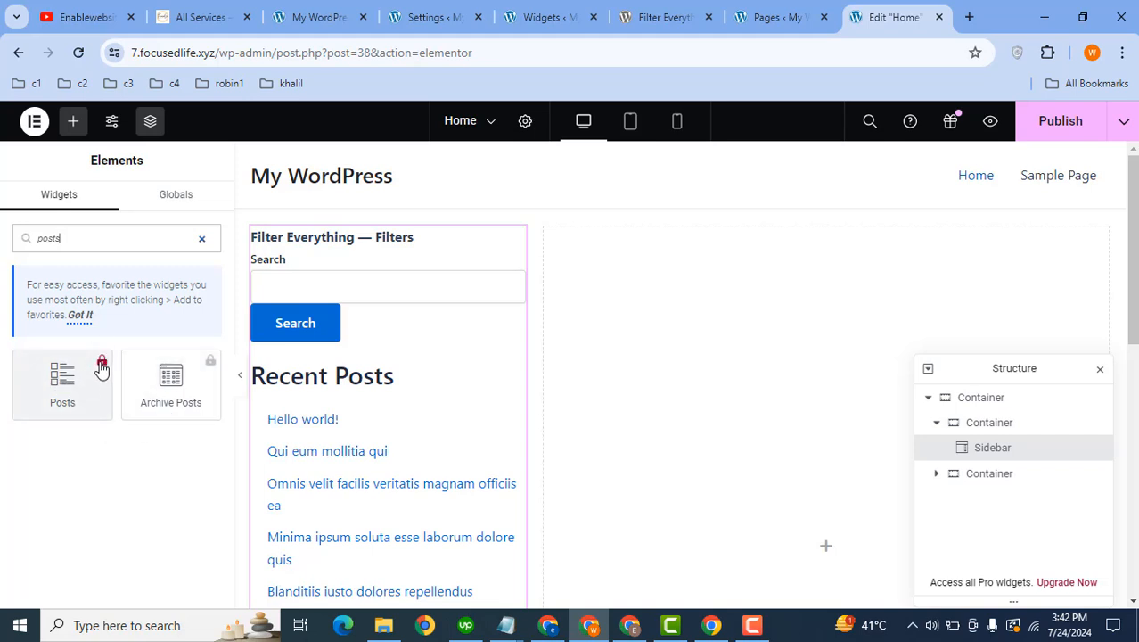
Search the web for "elementor pro" in a new browser tab.
{"action": "left_click", "coordinate": [539, 13]}
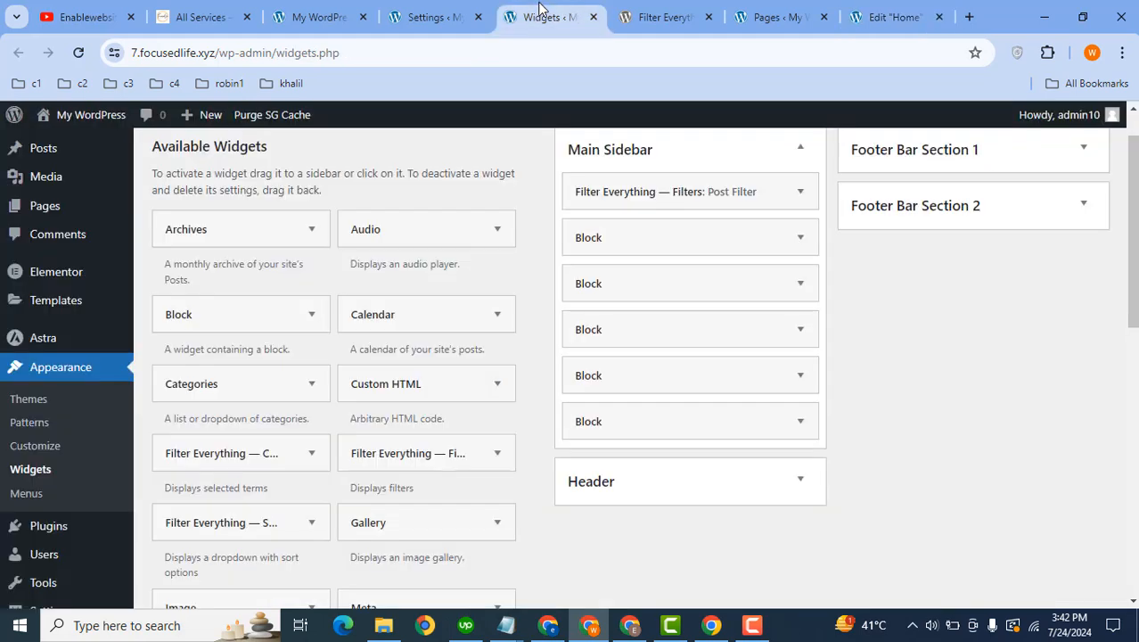
{"action": "left_click", "coordinate": [971, 16]}
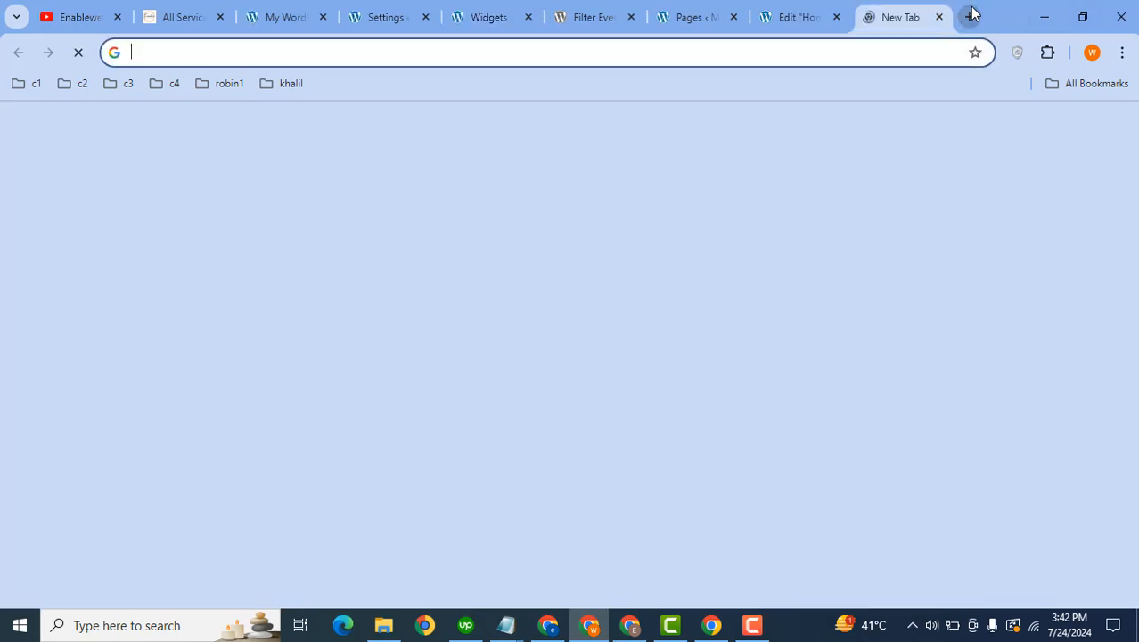
{"action": "type", "text": "elementr"}
{"action": "key", "text": "BackSpace"}
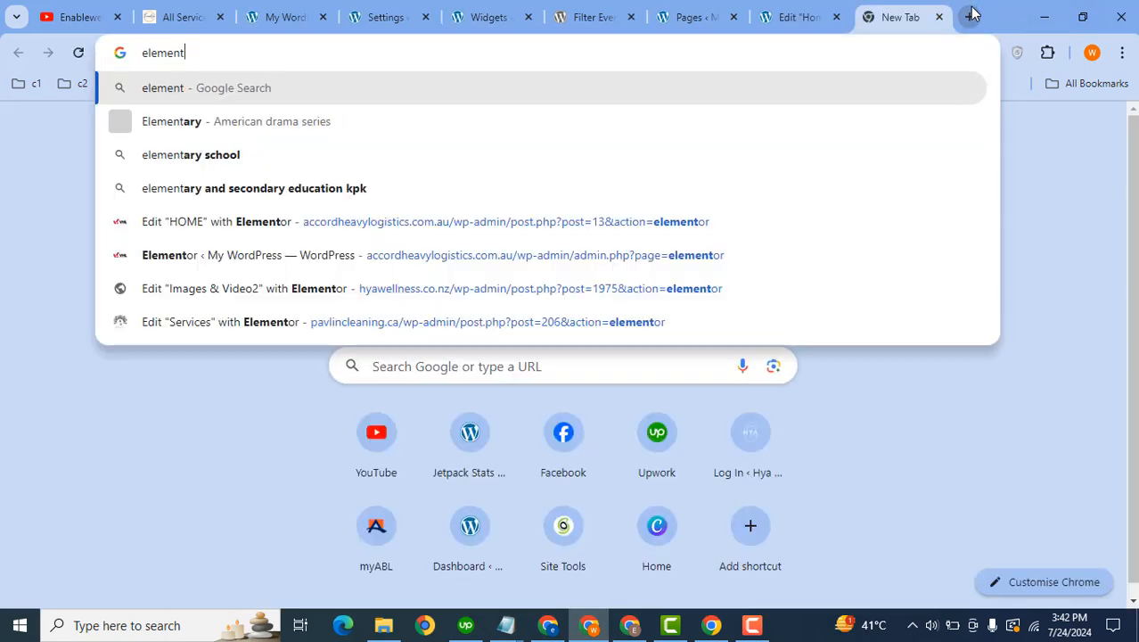
{"action": "type", "text": "or pro"}
{"action": "key", "text": "Return"}
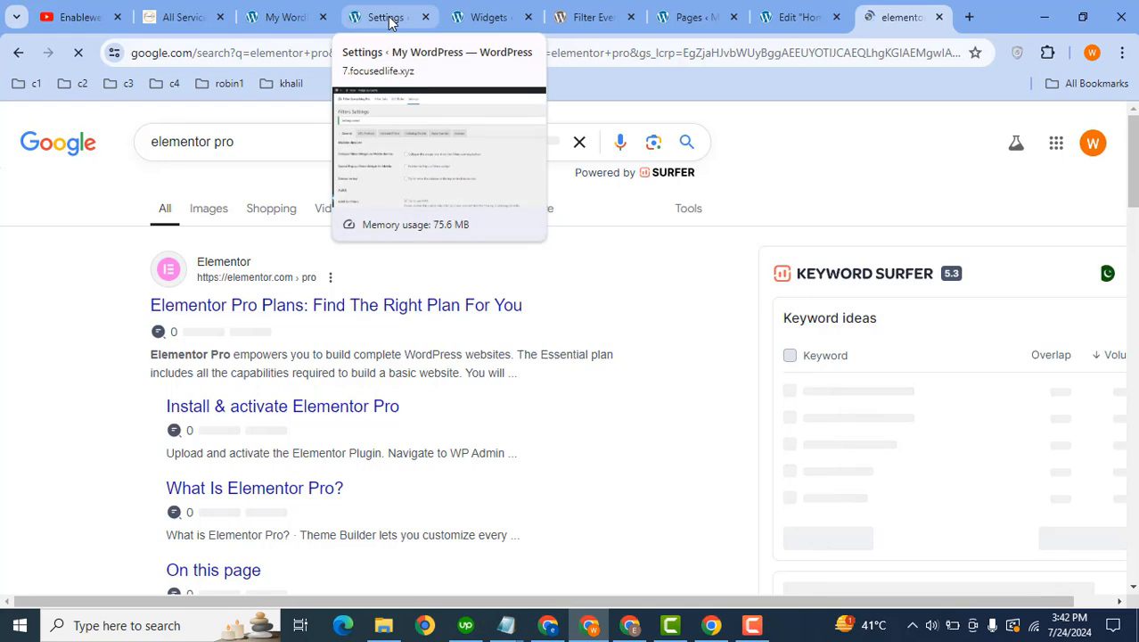
Open the Add Plugins page from the Pages list in a new browser tab and show its plugin upload form.
{"action": "left_click", "coordinate": [675, 20]}
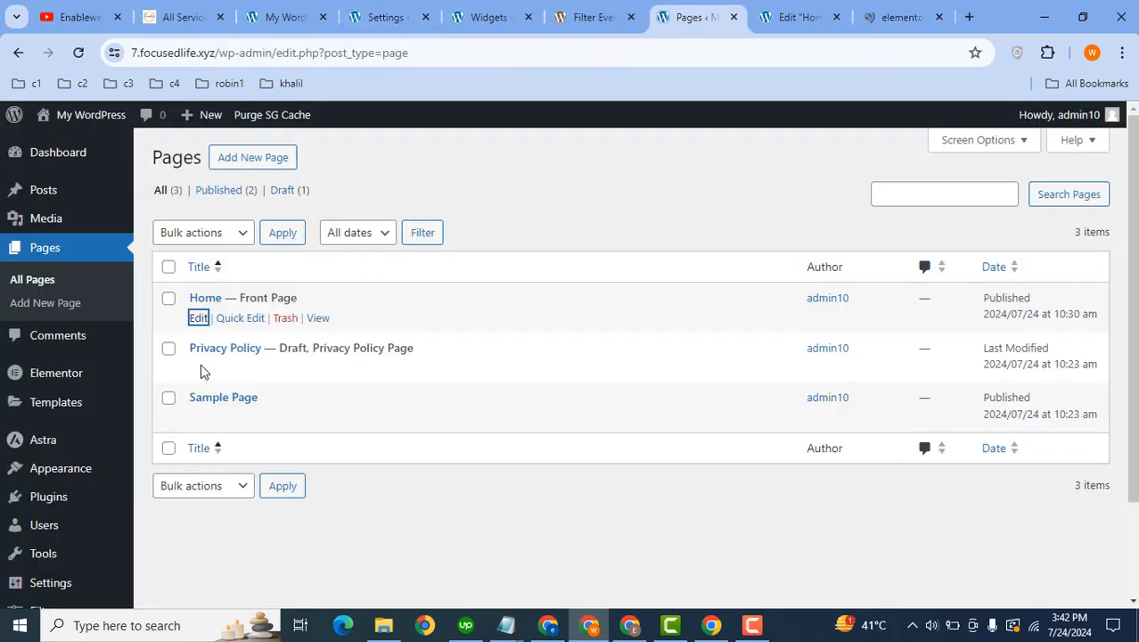
{"action": "mouse_move", "coordinate": [38, 501]}
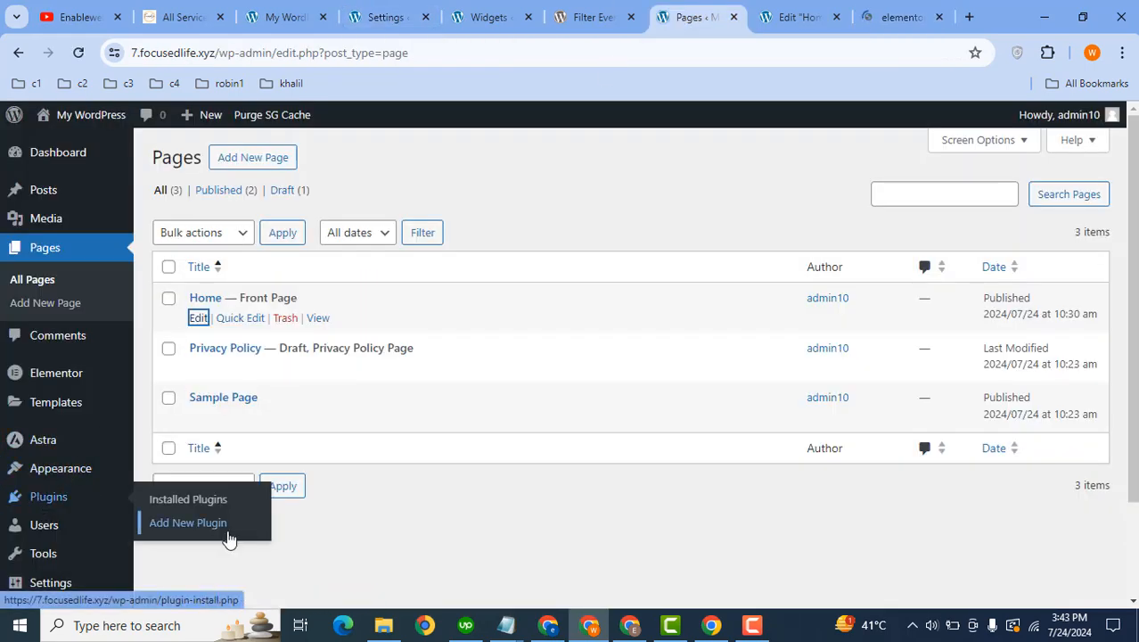
{"action": "middle_click", "coordinate": [190, 526]}
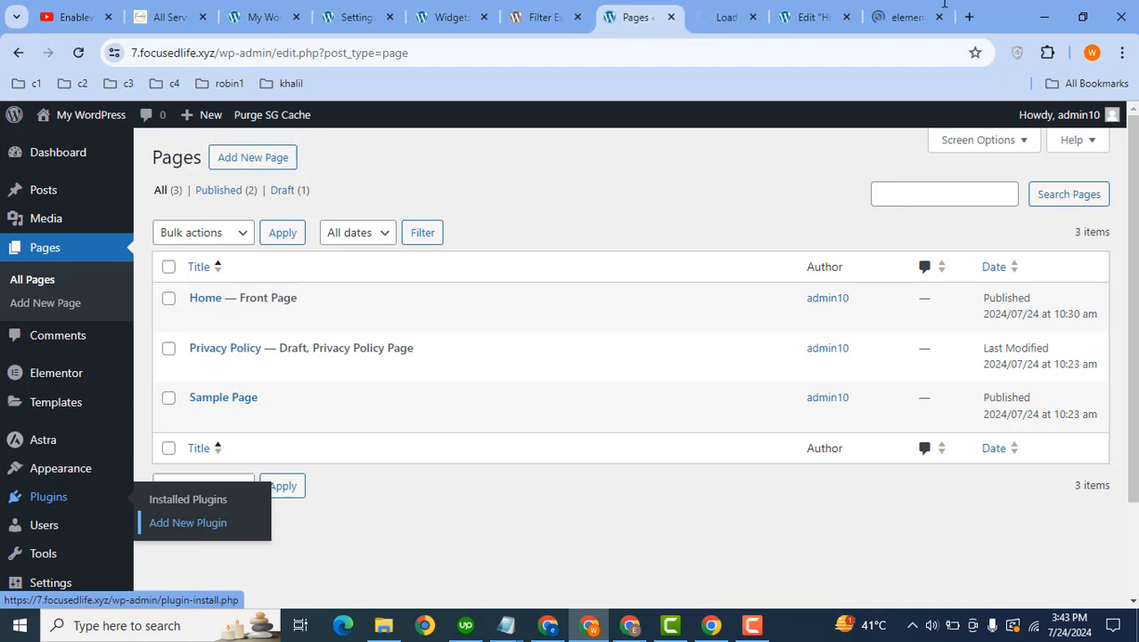
{"action": "left_click", "coordinate": [724, 17]}
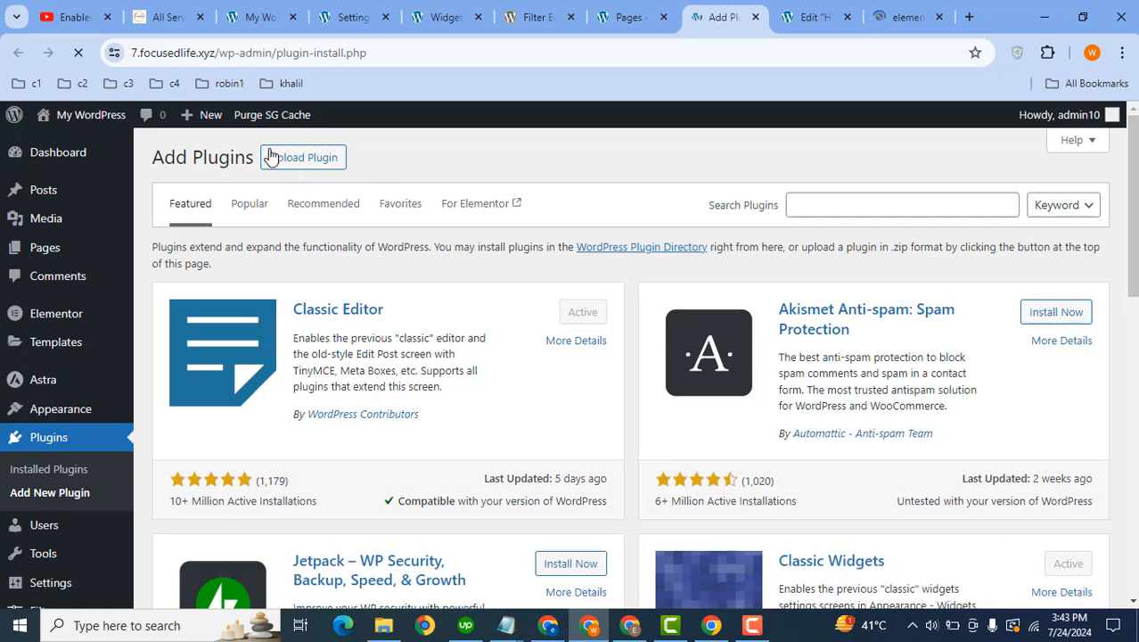
{"action": "left_click", "coordinate": [273, 157]}
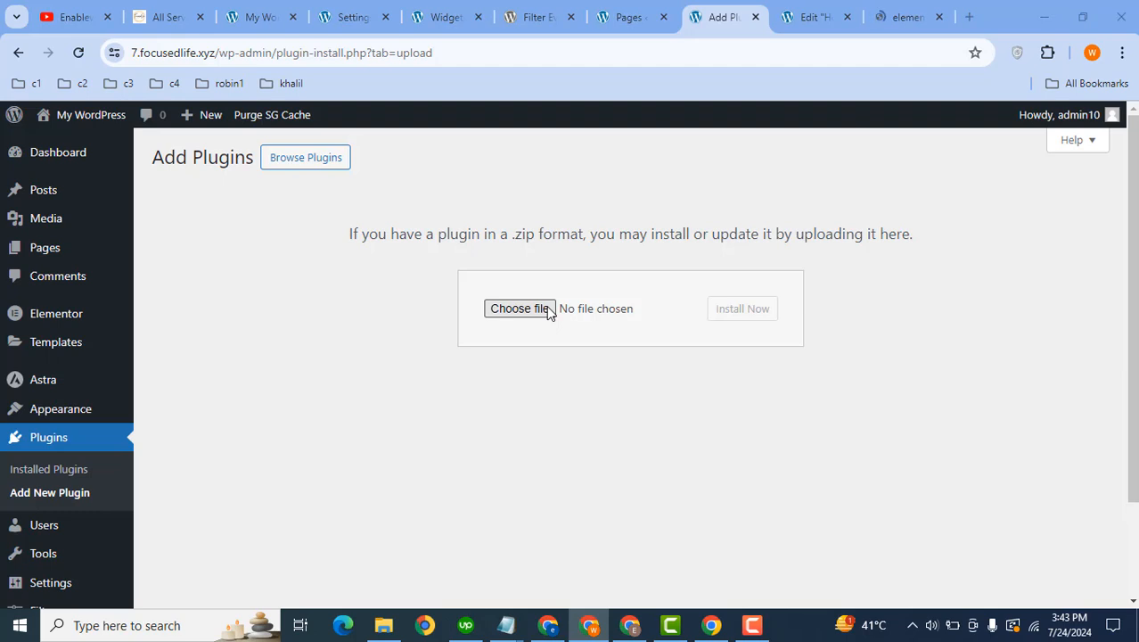
Choose elementor-pro_v3.20.1.zip from the D: drive folder all clients2 > robin1 > theme and plugins as the plugin file.
{"action": "left_click", "coordinate": [547, 310]}
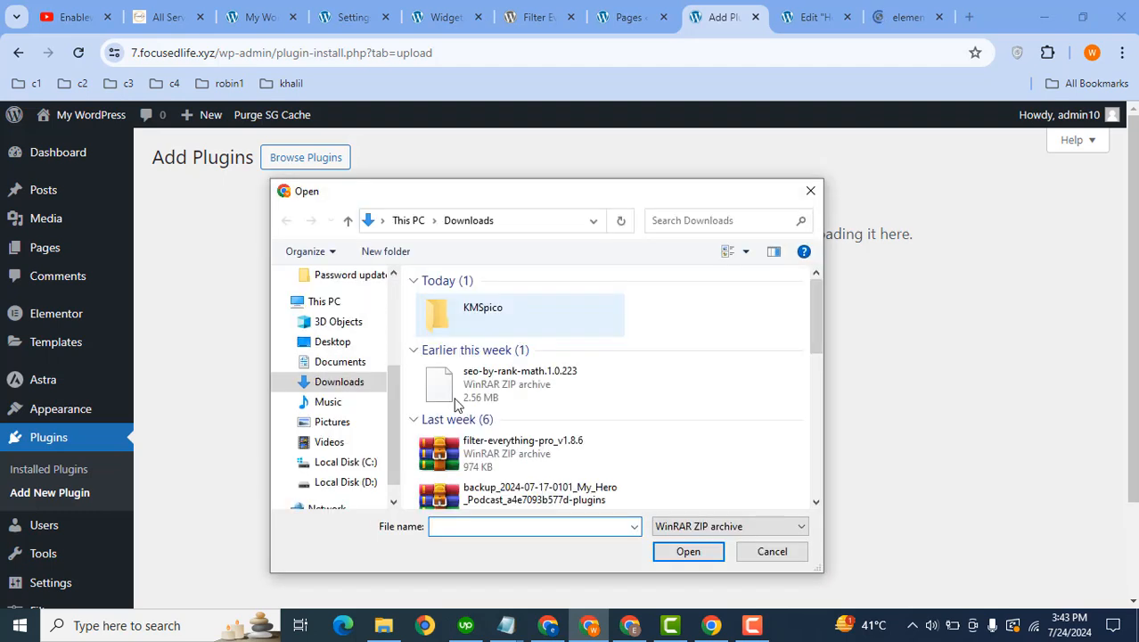
{"action": "left_click", "coordinate": [308, 481]}
{"action": "left_click", "coordinate": [470, 323]}
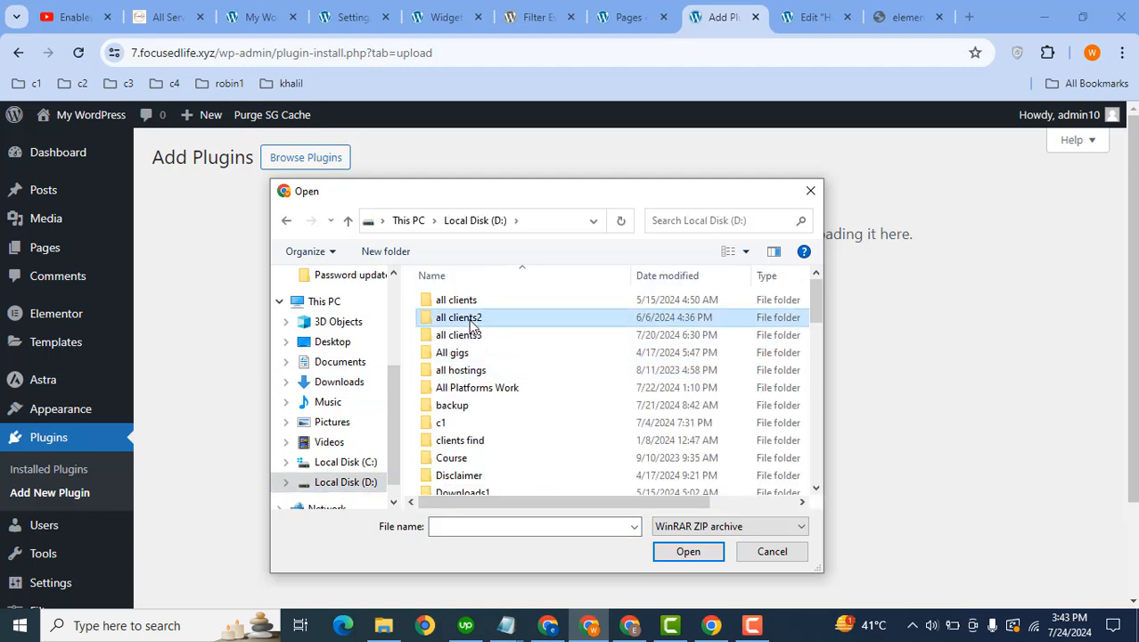
{"action": "double_click", "coordinate": [471, 322]}
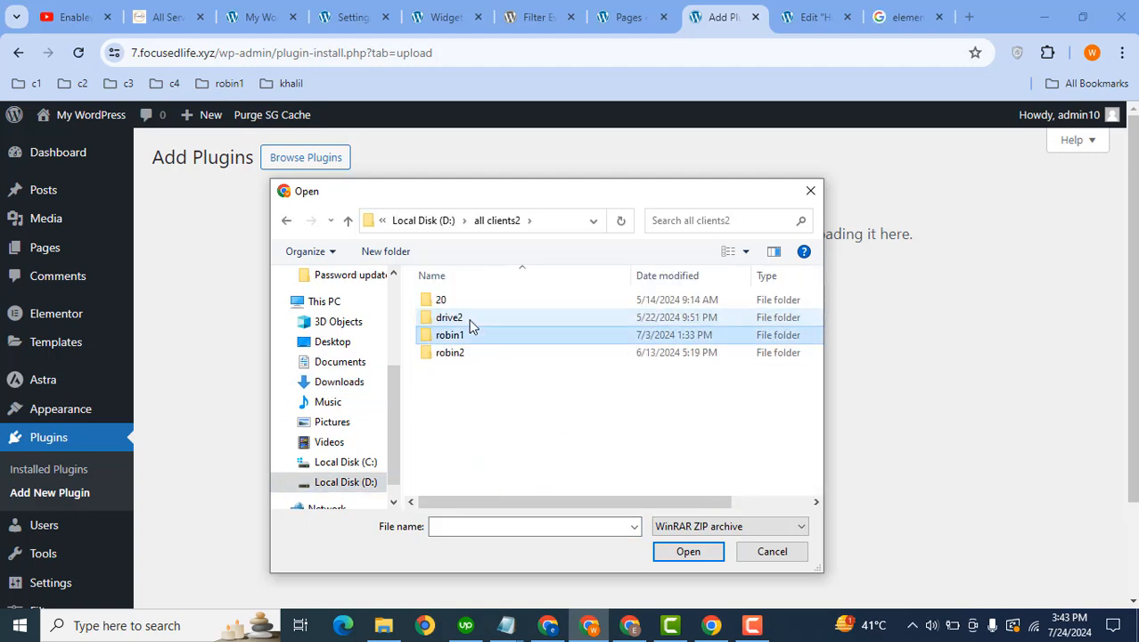
{"action": "double_click", "coordinate": [470, 330]}
{"action": "scroll", "coordinate": [534, 401], "scroll_direction": "down", "scroll_amount": 3}
{"action": "double_click", "coordinate": [460, 457]}
{"action": "left_click", "coordinate": [470, 319]}
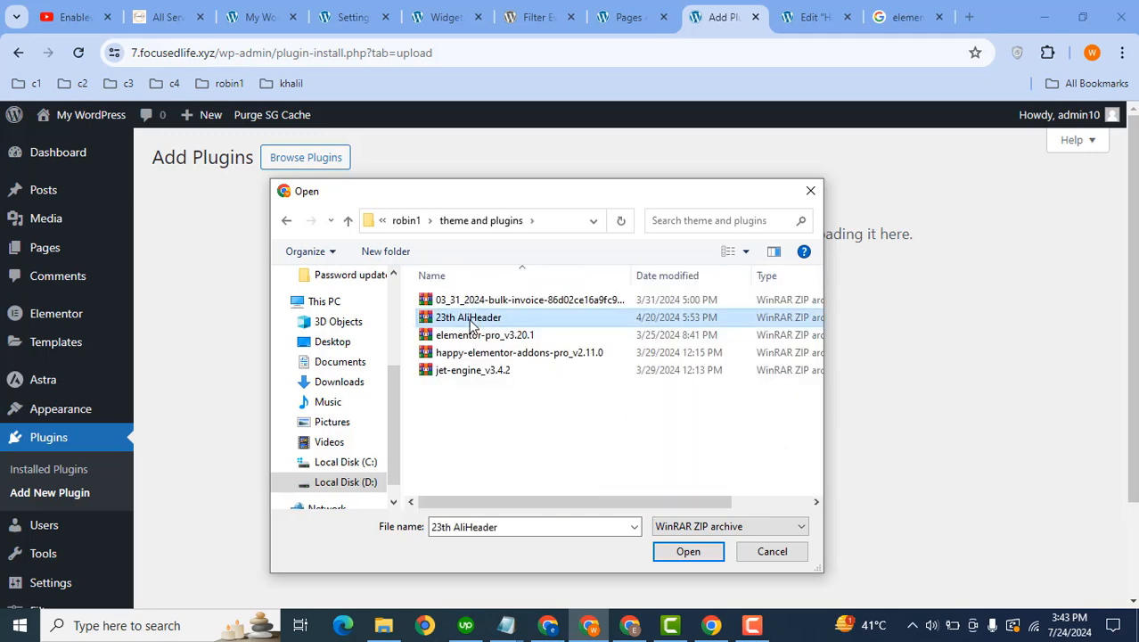
{"action": "double_click", "coordinate": [481, 335]}
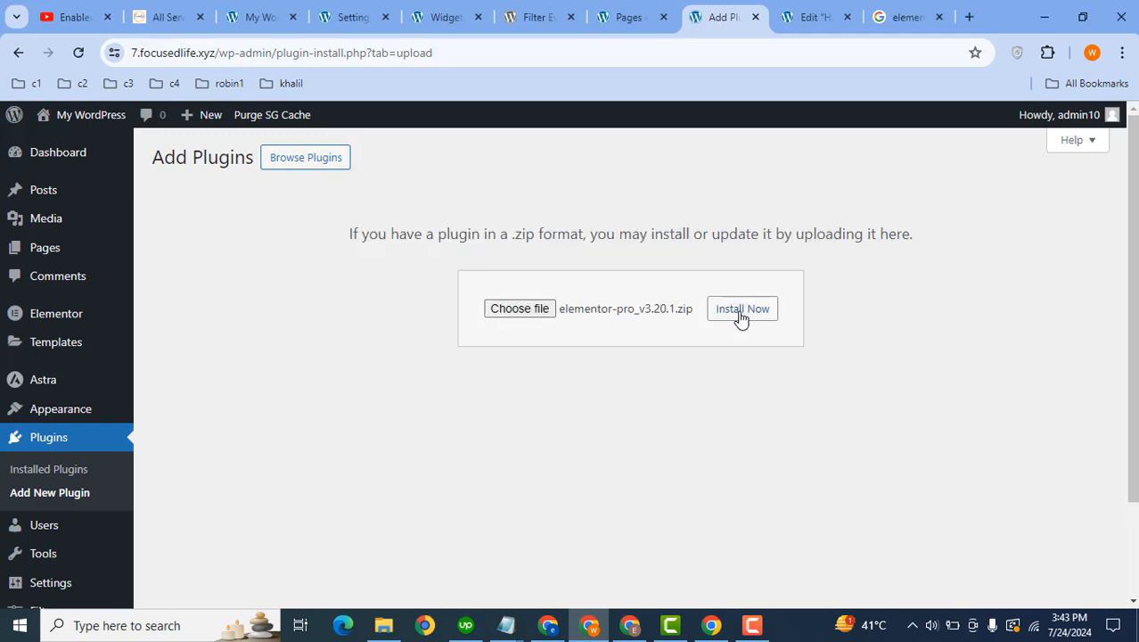
Install and activate the uploaded Elementor Pro plugin, moving its browser tab to just before the My WordPress tab.
{"action": "left_click", "coordinate": [740, 310]}
{"action": "left_click_drag", "start_coordinate": [732, 7], "coordinate": [258, 7]}
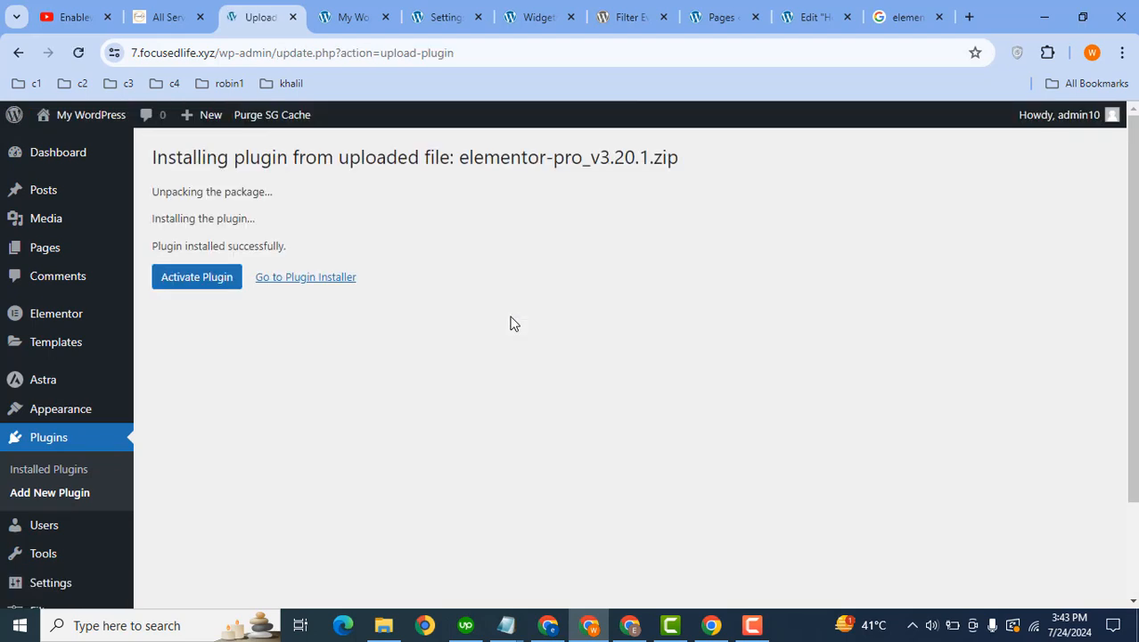
{"action": "left_click", "coordinate": [192, 283]}
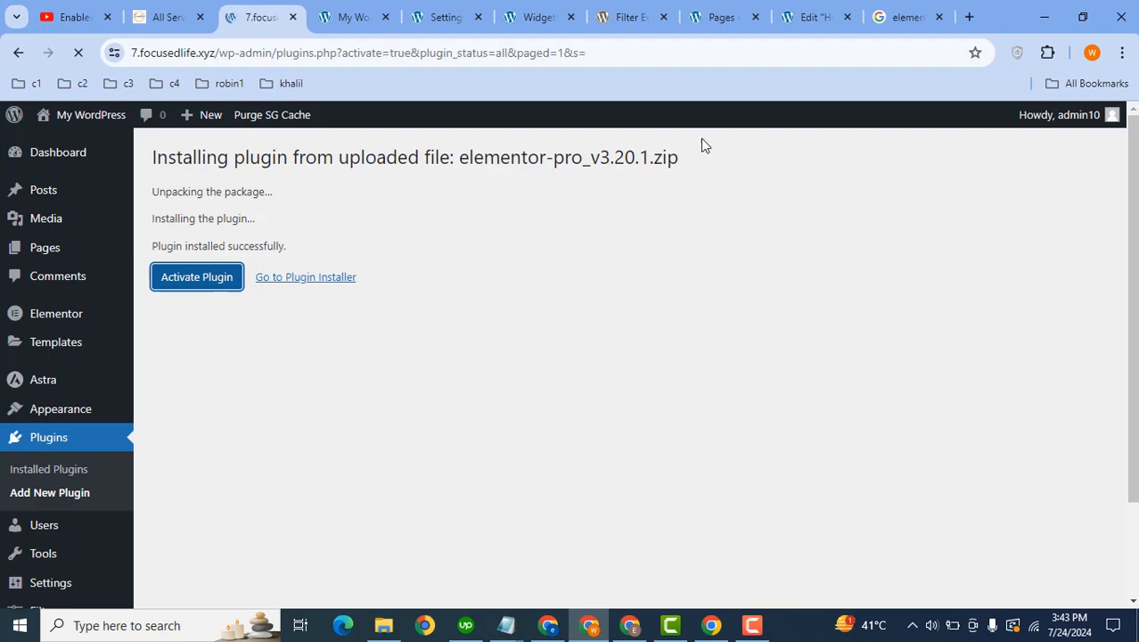
Reload the Home page's Elementor editor, check the Widgets page while it loads, and return to the editor.
{"action": "left_click", "coordinate": [807, 17]}
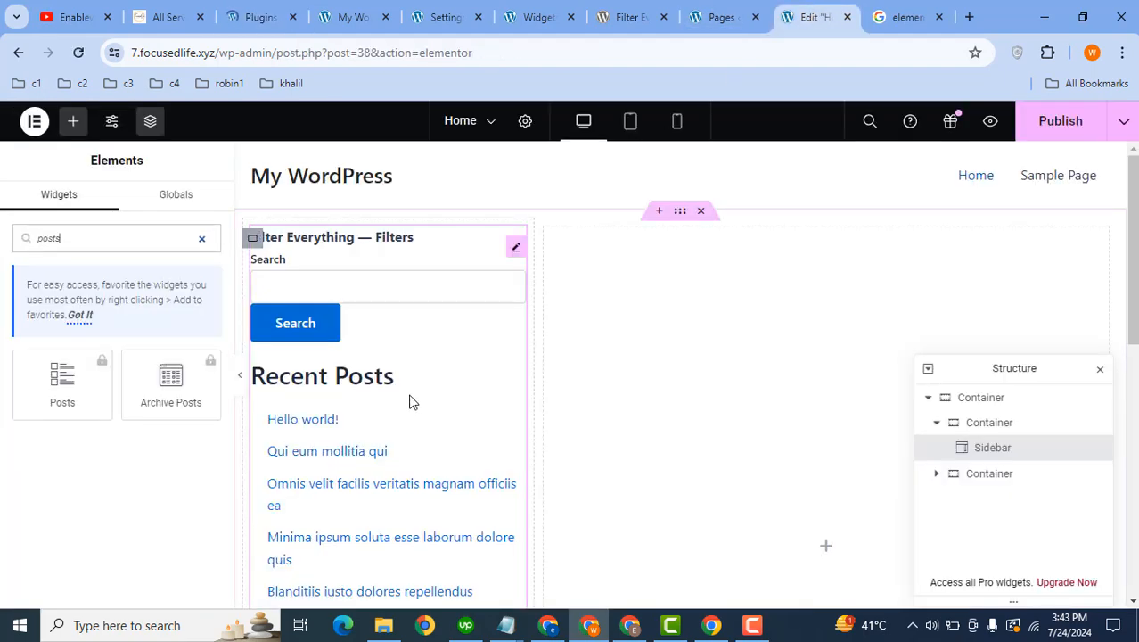
{"action": "key", "text": "F5"}
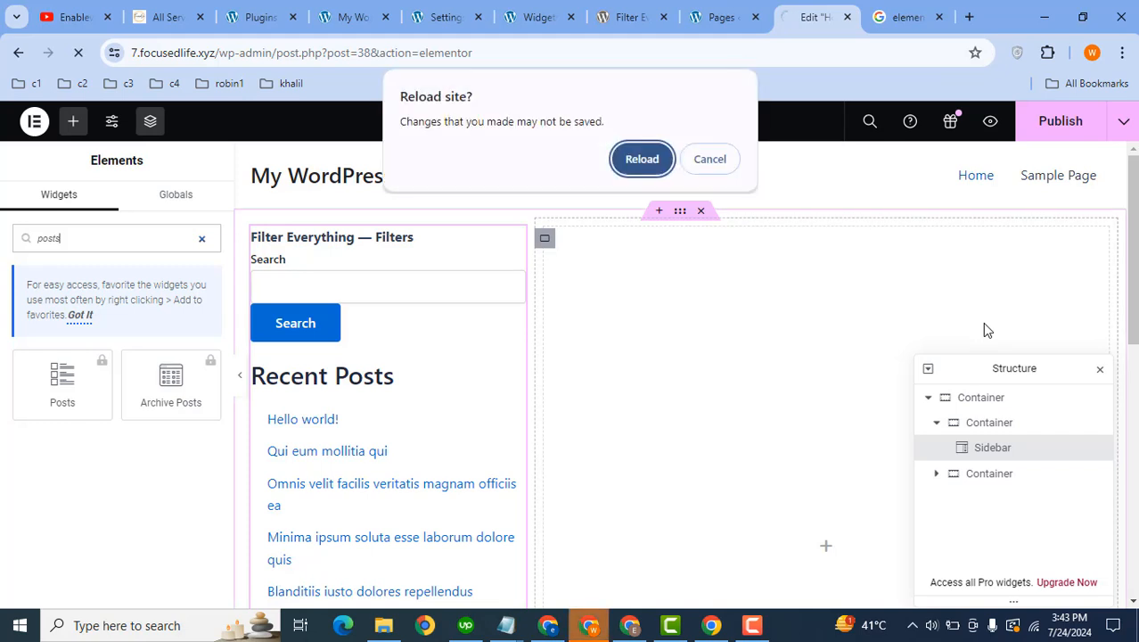
{"action": "key", "text": "Return"}
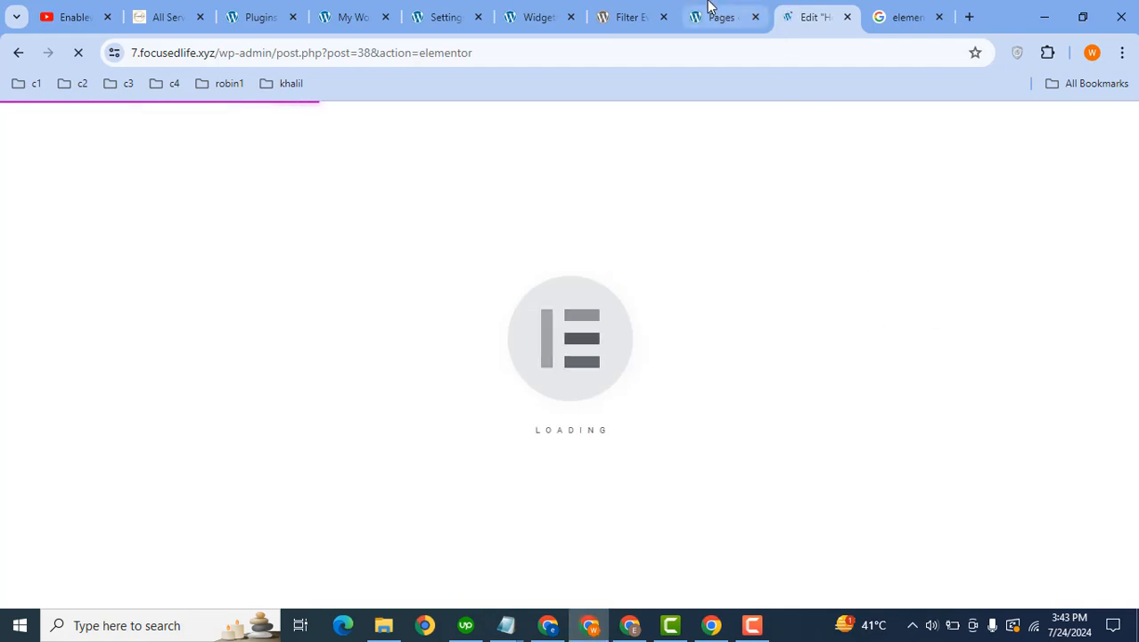
{"action": "left_click", "coordinate": [532, 18]}
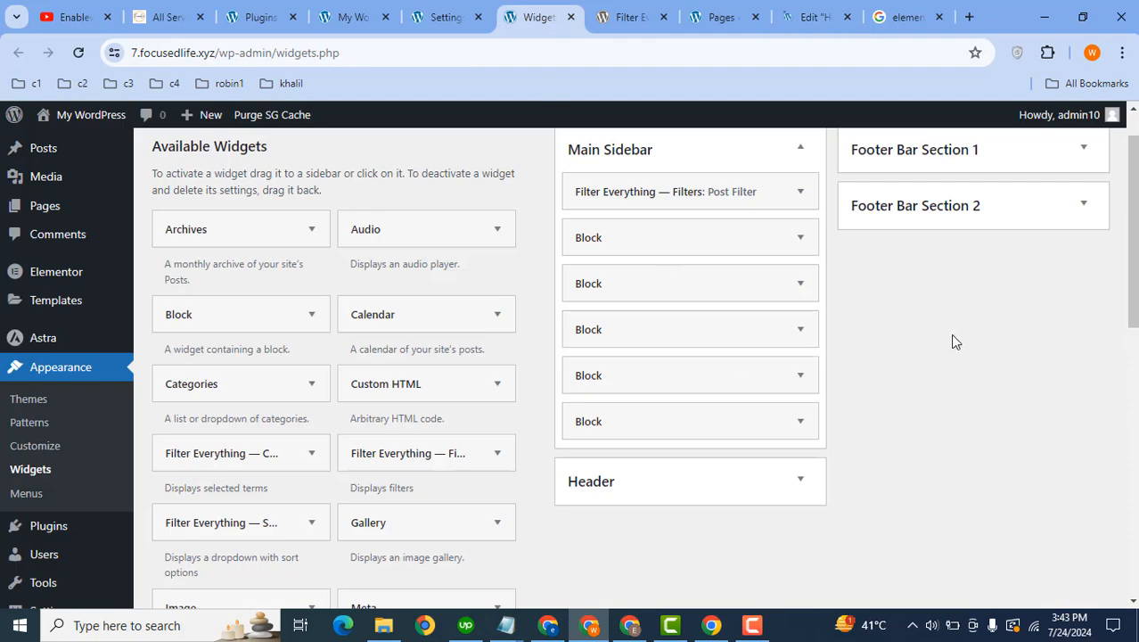
{"action": "left_click", "coordinate": [807, 16]}
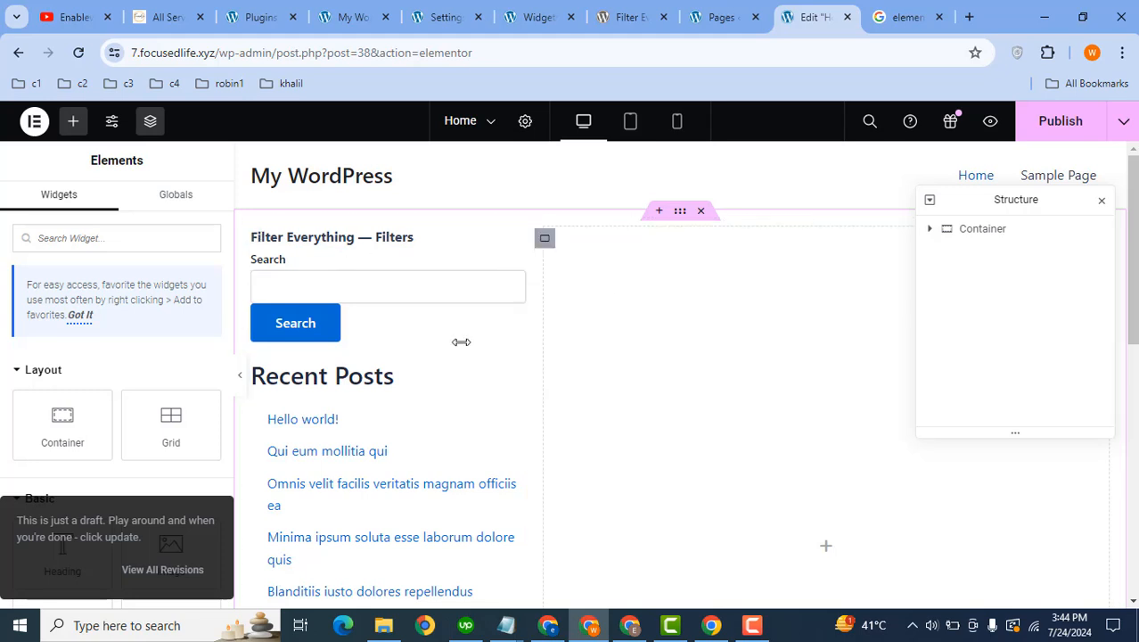
Add a Posts widget with 2 columns to the empty container beside the sidebar and publish the Home page.
{"action": "left_click", "coordinate": [71, 247]}
{"action": "type", "text": "posts"}
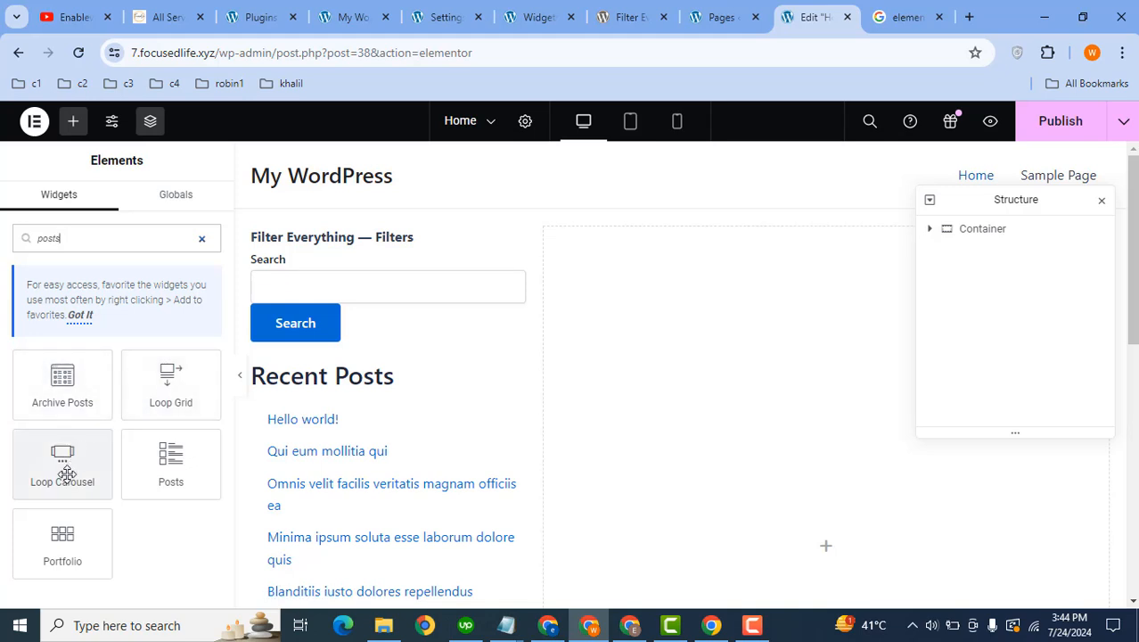
{"action": "left_click_drag", "start_coordinate": [166, 459], "coordinate": [787, 427]}
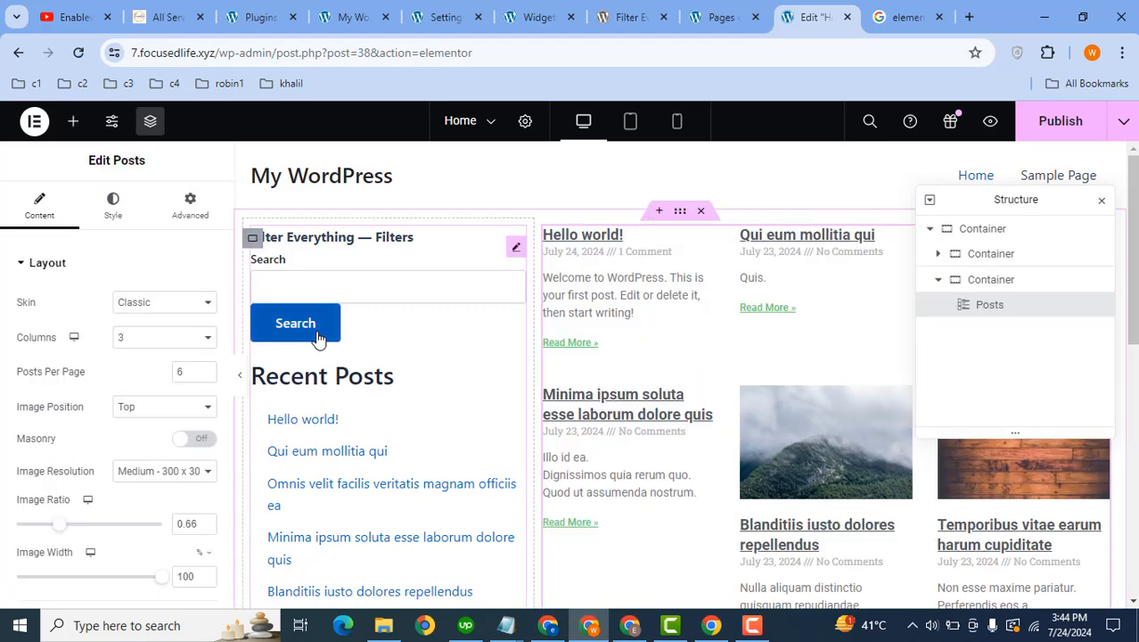
{"action": "left_click", "coordinate": [145, 336]}
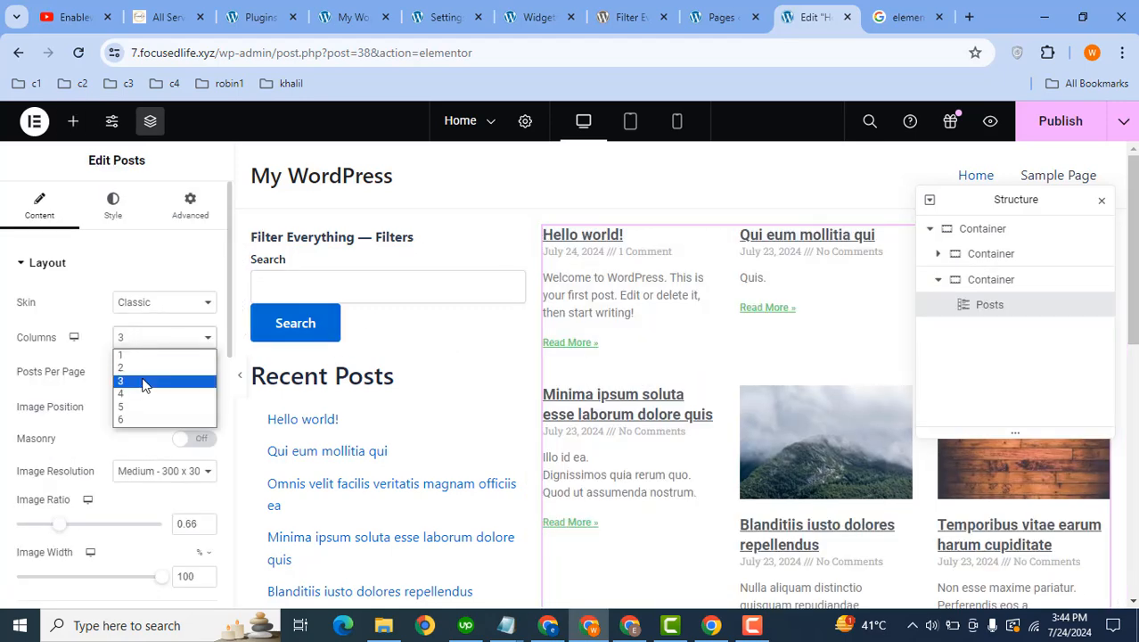
{"action": "left_click", "coordinate": [147, 367]}
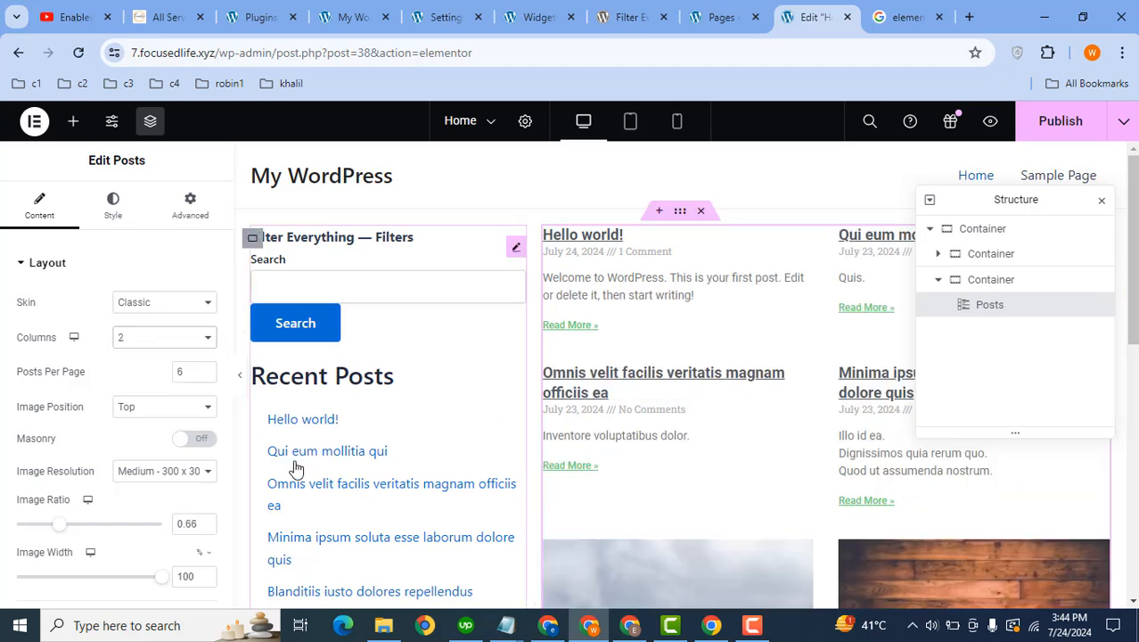
{"action": "left_click", "coordinate": [1061, 122]}
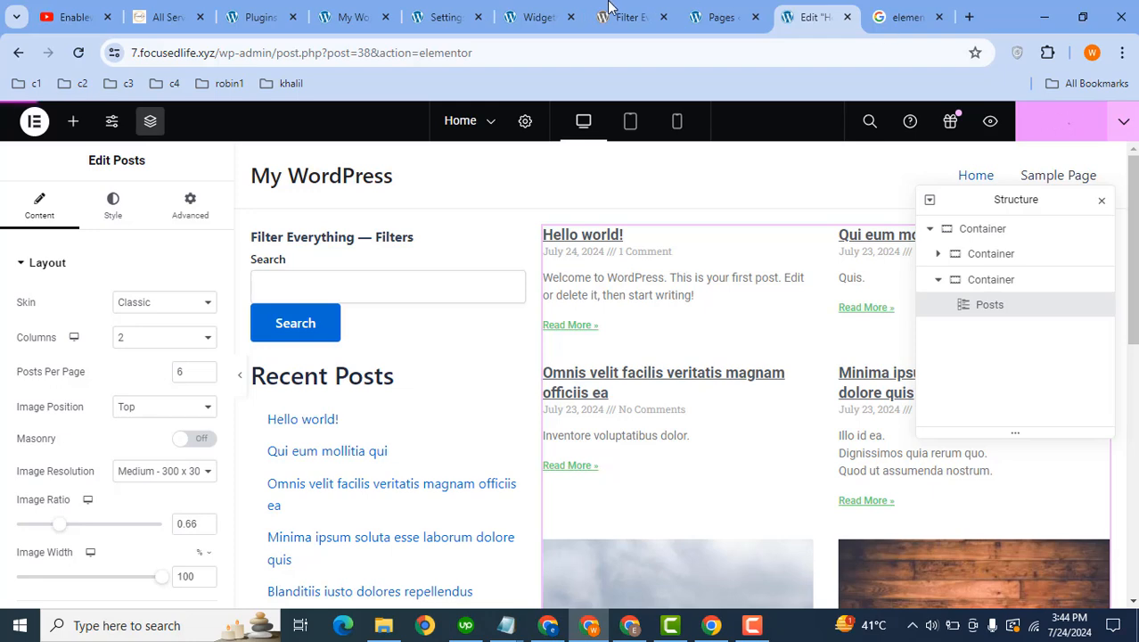
Move the Widgets browser tab after the Home editor's tab and delete all five Block widgets from the Main Sidebar.
{"action": "left_click_drag", "start_coordinate": [535, 17], "coordinate": [831, 9]}
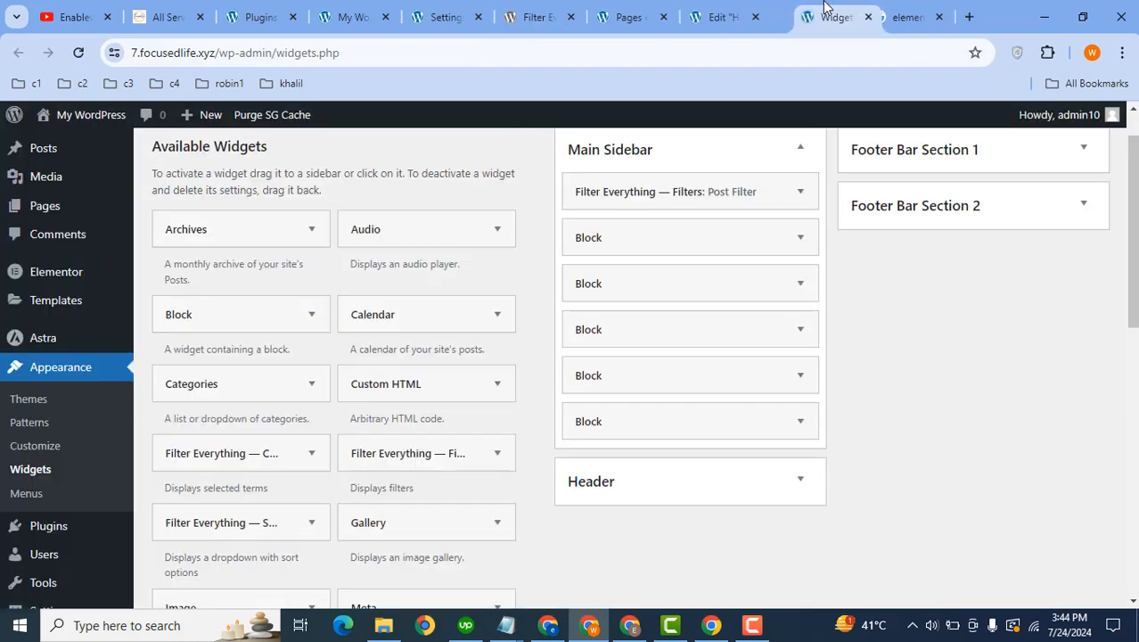
{"action": "left_click", "coordinate": [801, 238]}
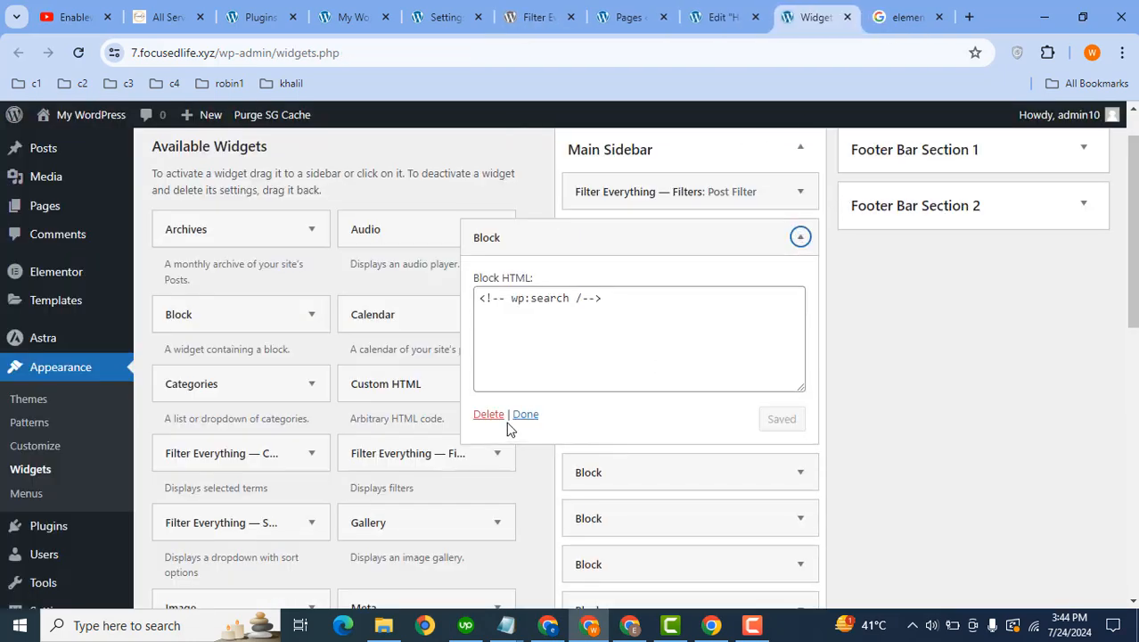
{"action": "left_click", "coordinate": [488, 415]}
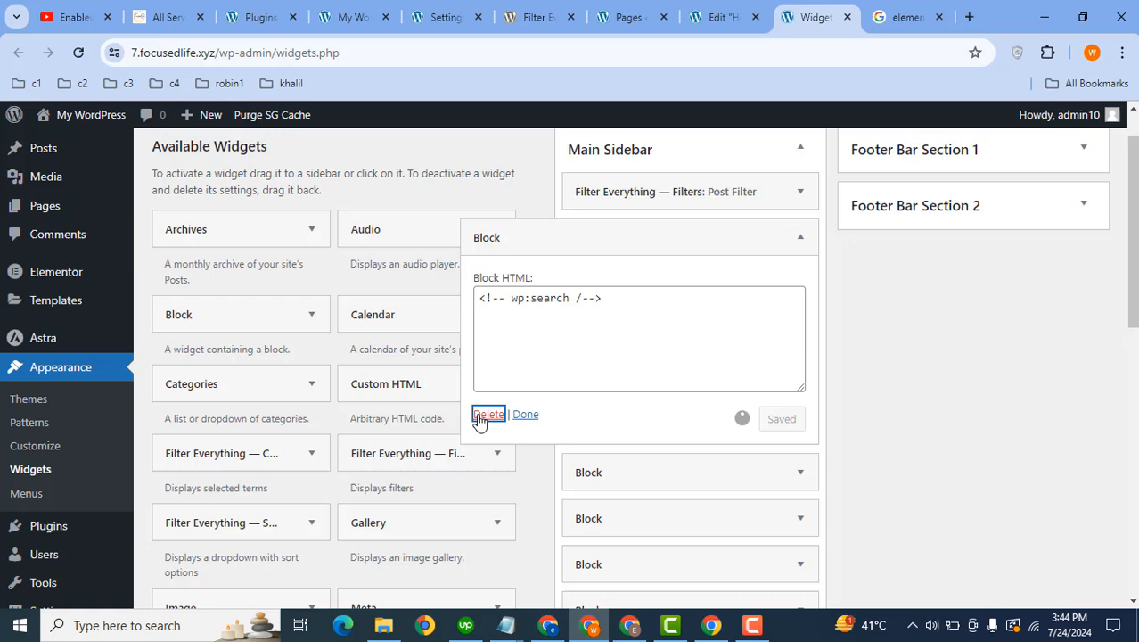
{"action": "left_click", "coordinate": [801, 239]}
{"action": "left_click", "coordinate": [489, 414]}
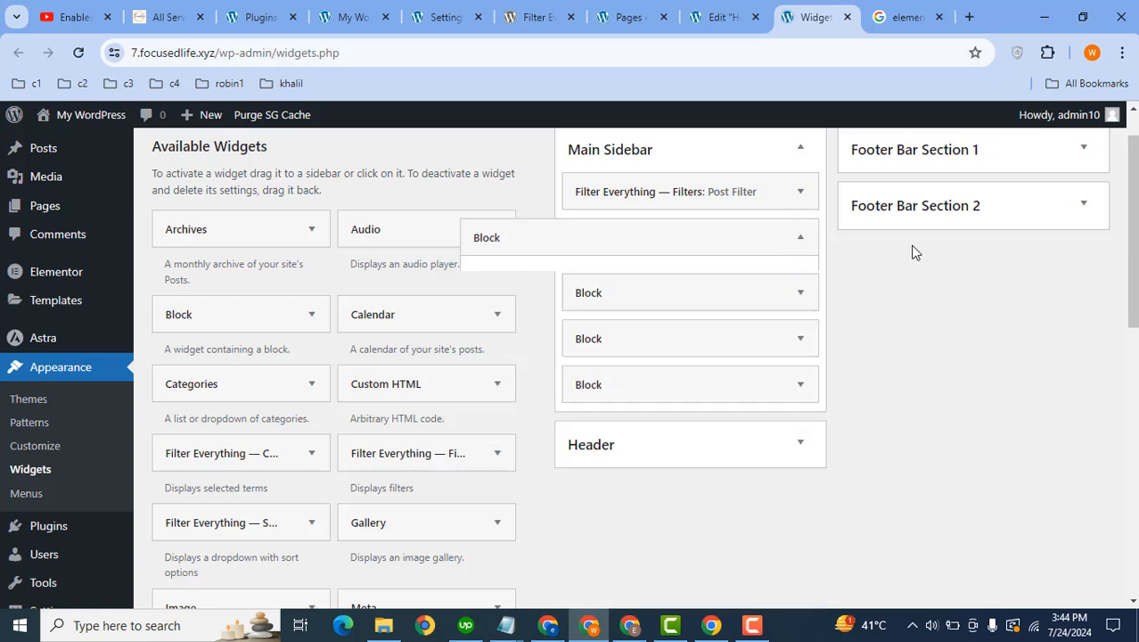
{"action": "left_click", "coordinate": [801, 238]}
{"action": "left_click", "coordinate": [488, 414]}
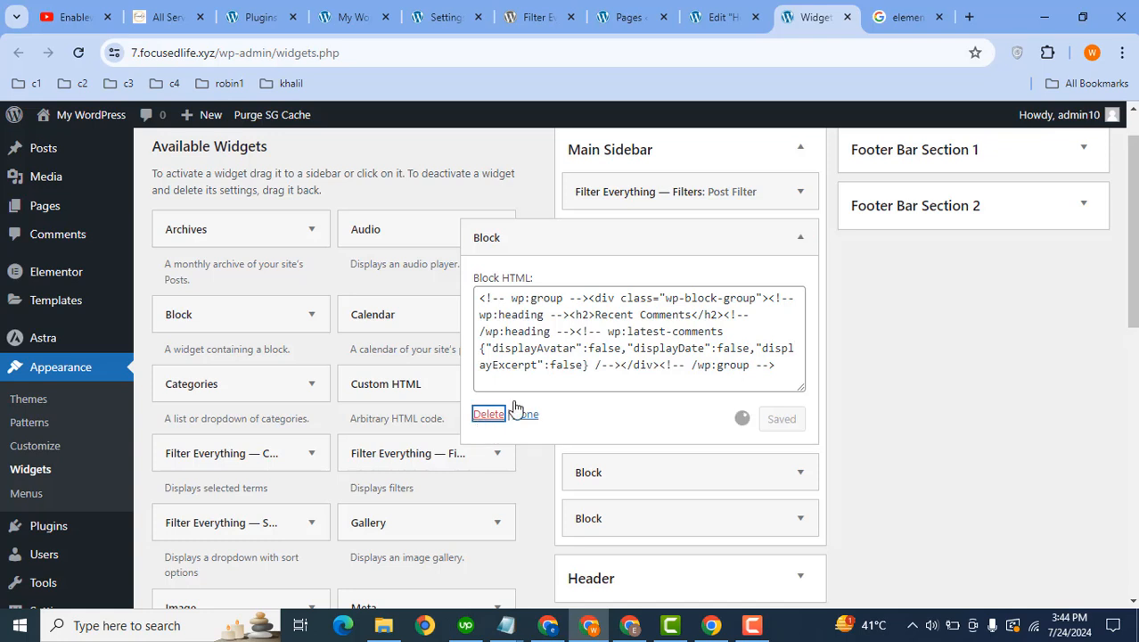
{"action": "left_click", "coordinate": [801, 237]}
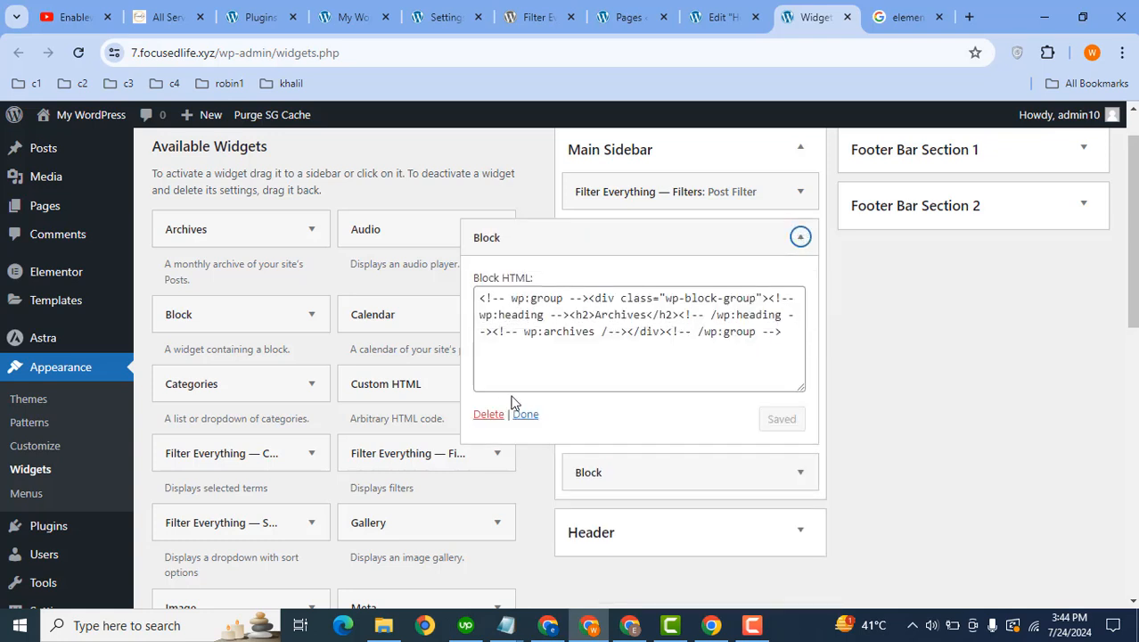
{"action": "left_click", "coordinate": [488, 415]}
{"action": "left_click", "coordinate": [800, 235]}
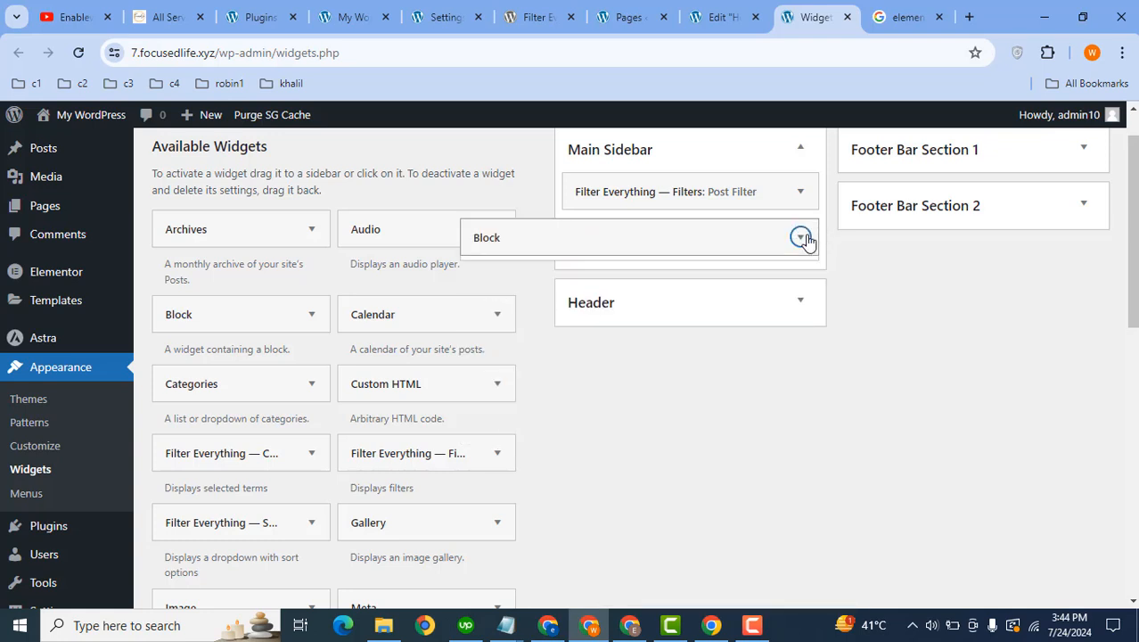
{"action": "left_click", "coordinate": [493, 412]}
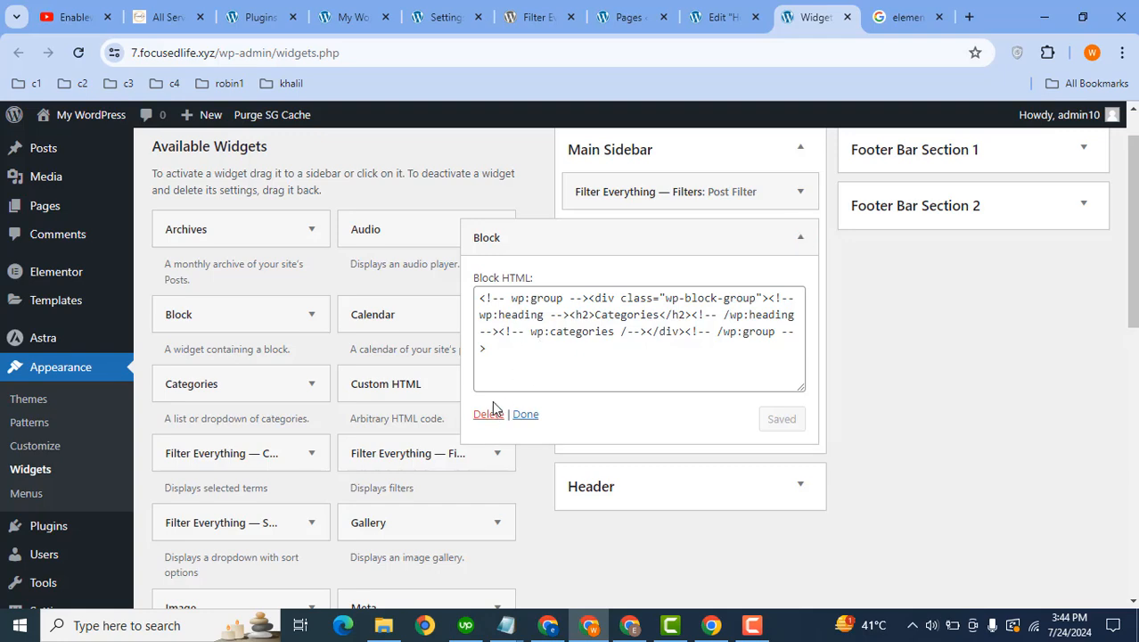
{"action": "left_click", "coordinate": [486, 414]}
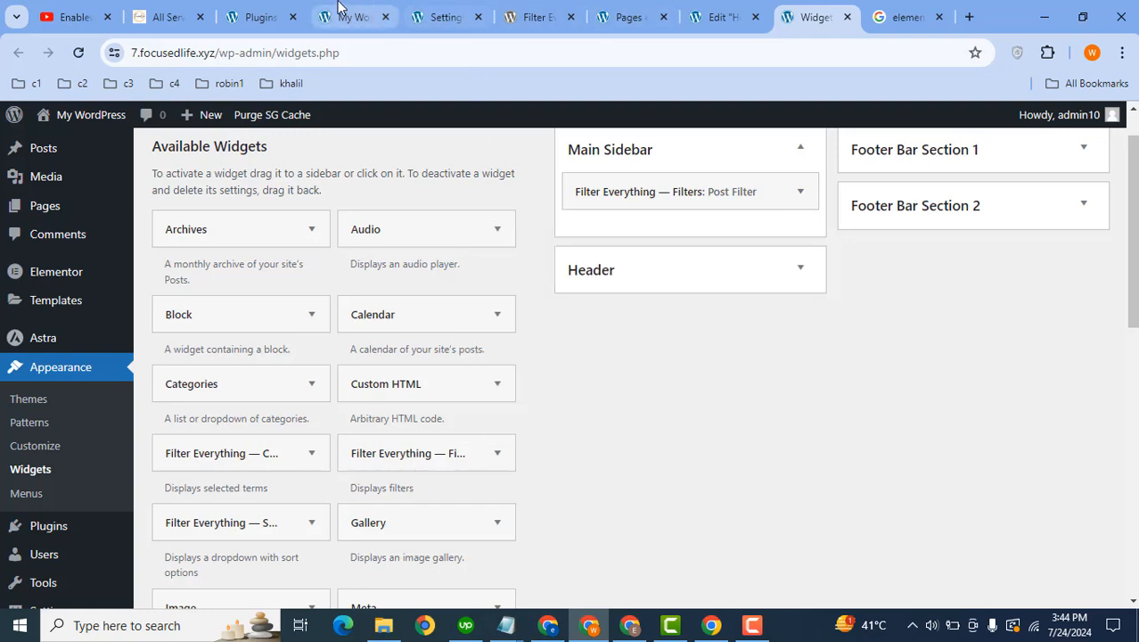
Load the site's front page, move its browser tab after the Widgets tab, and check the sidebar filter area beside the posts.
{"action": "left_click", "coordinate": [339, 10]}
{"action": "key", "text": "Return"}
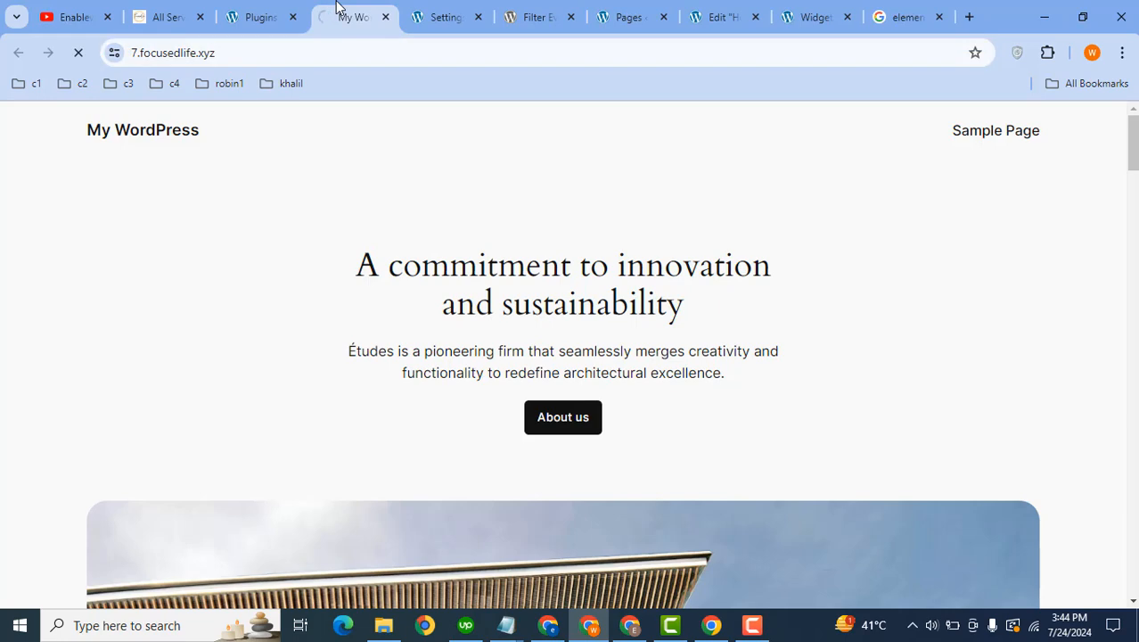
{"action": "left_click_drag", "start_coordinate": [337, 7], "coordinate": [811, 16]}
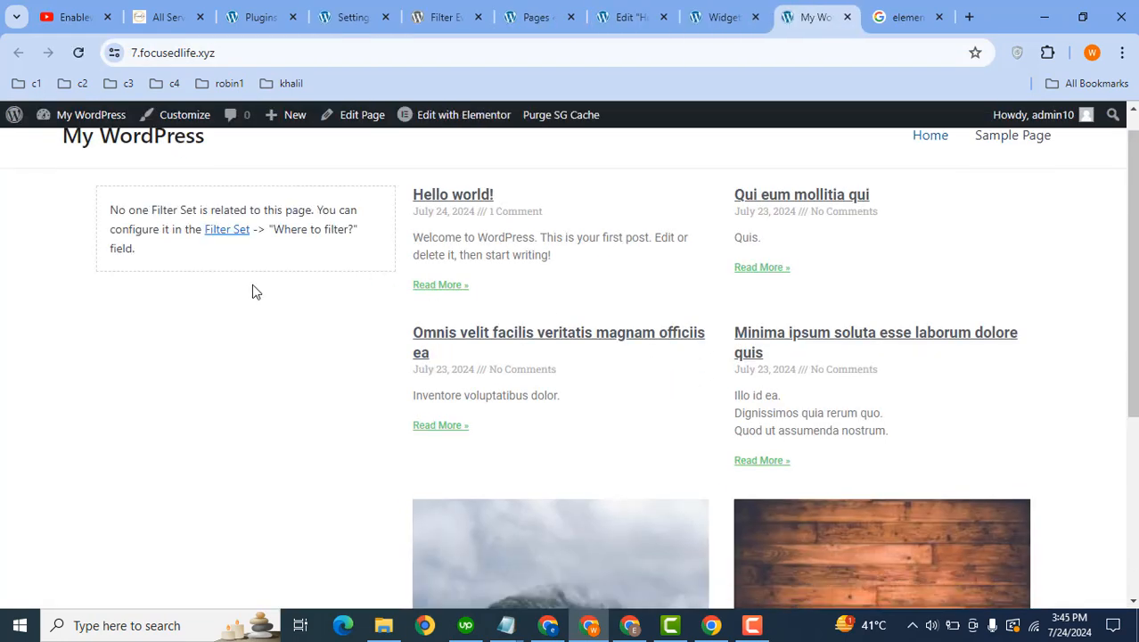
{"action": "left_click_drag", "start_coordinate": [1120, 218], "coordinate": [1113, 185]}
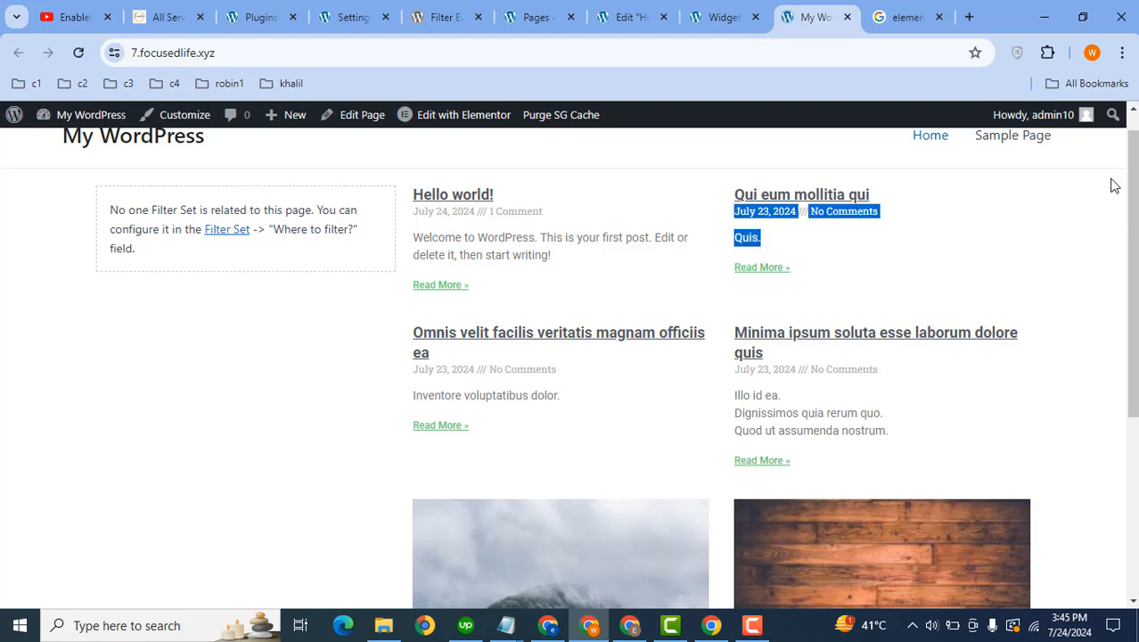
{"action": "left_click", "coordinate": [185, 427]}
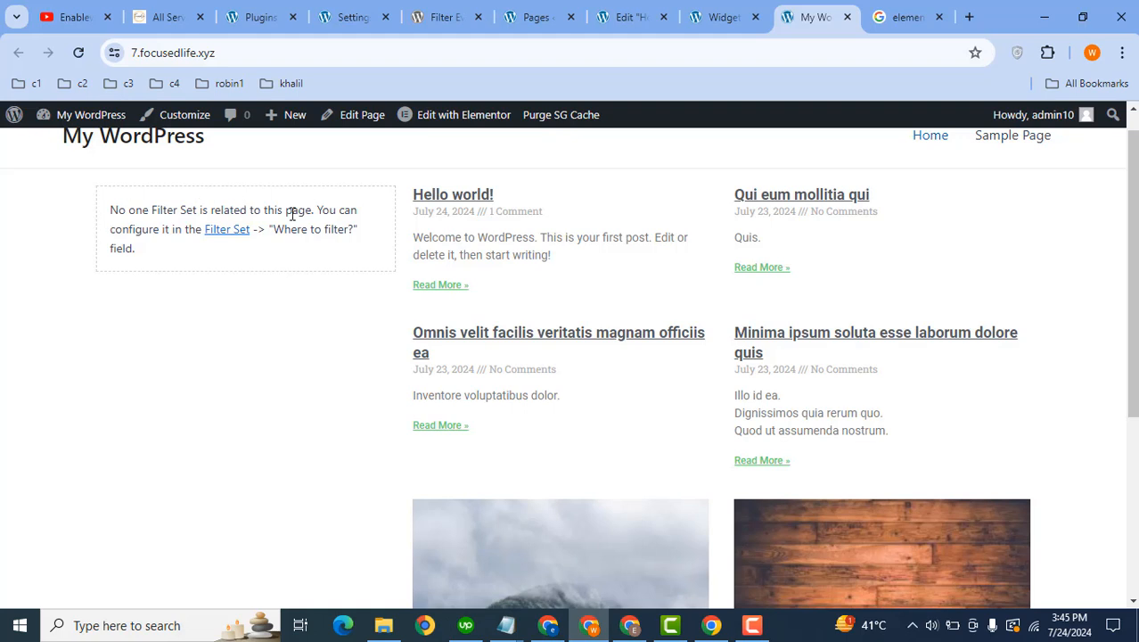
Follow the sidebar notice's Filter Set link in a new browser tab and open the Post Filter set for editing.
{"action": "middle_click", "coordinate": [218, 233]}
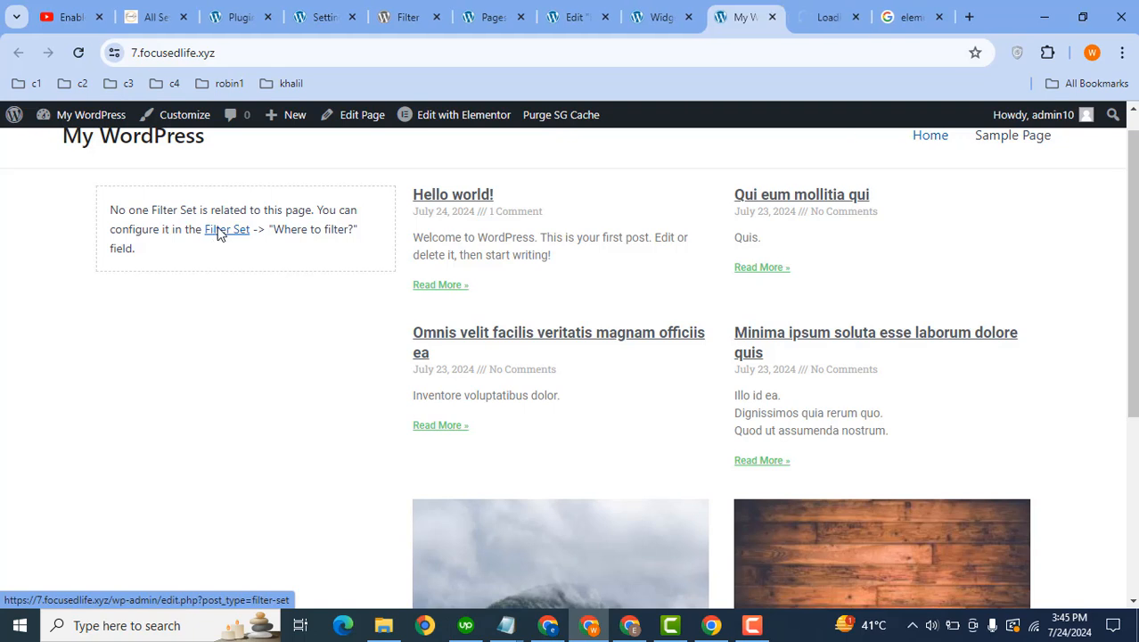
{"action": "left_click", "coordinate": [807, 7]}
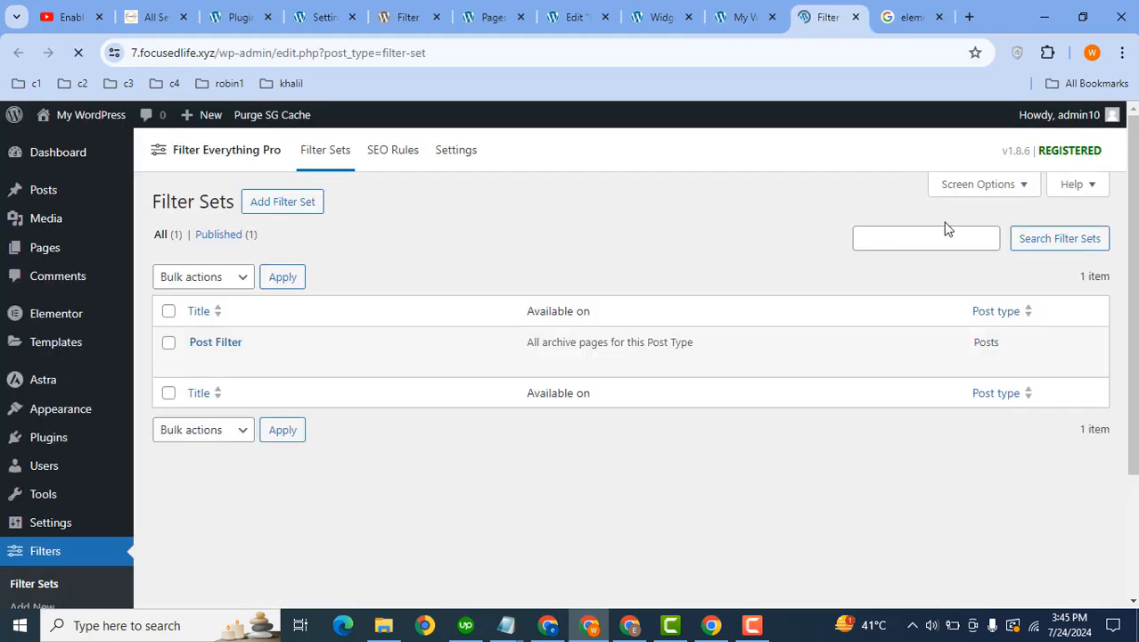
{"action": "mouse_move", "coordinate": [584, 336]}
{"action": "left_click", "coordinate": [203, 348]}
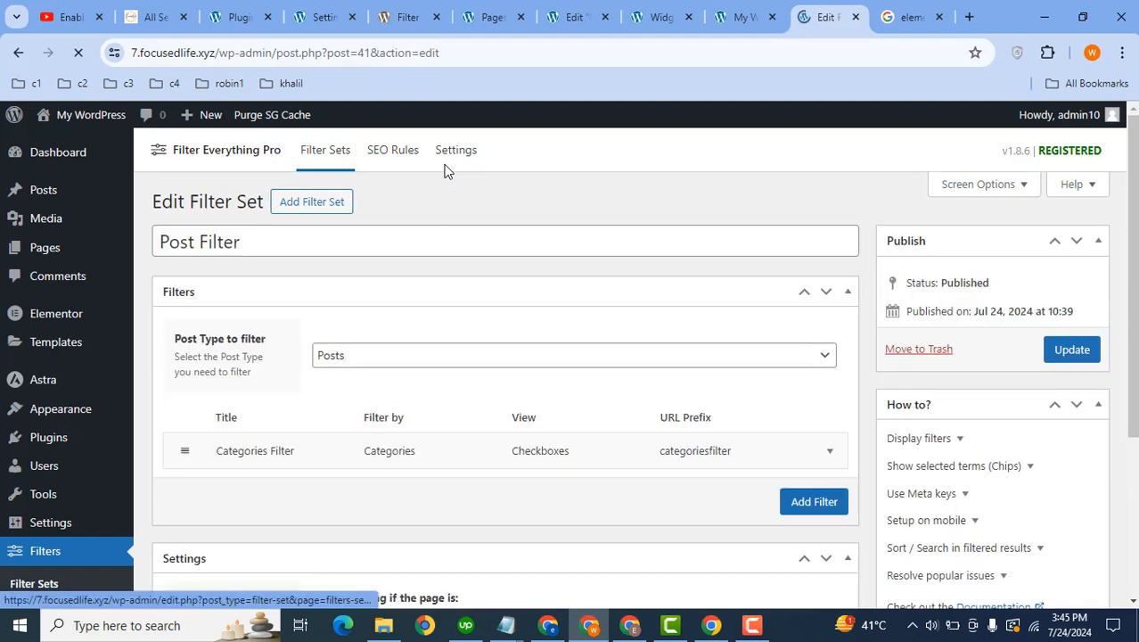
Set the Post Filter set to apply on Common WordPress pages, Homepage, and update the filter set.
{"action": "scroll", "coordinate": [484, 341], "scroll_direction": "down", "scroll_amount": 3}
{"action": "left_click", "coordinate": [484, 334]}
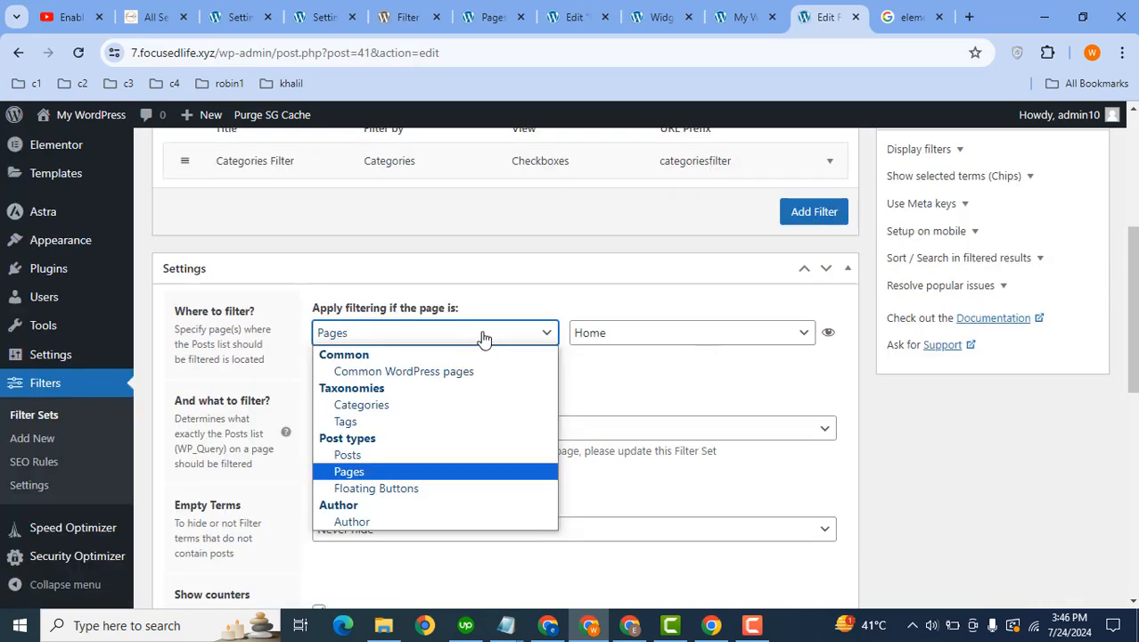
{"action": "left_click", "coordinate": [431, 373]}
{"action": "left_click", "coordinate": [681, 331]}
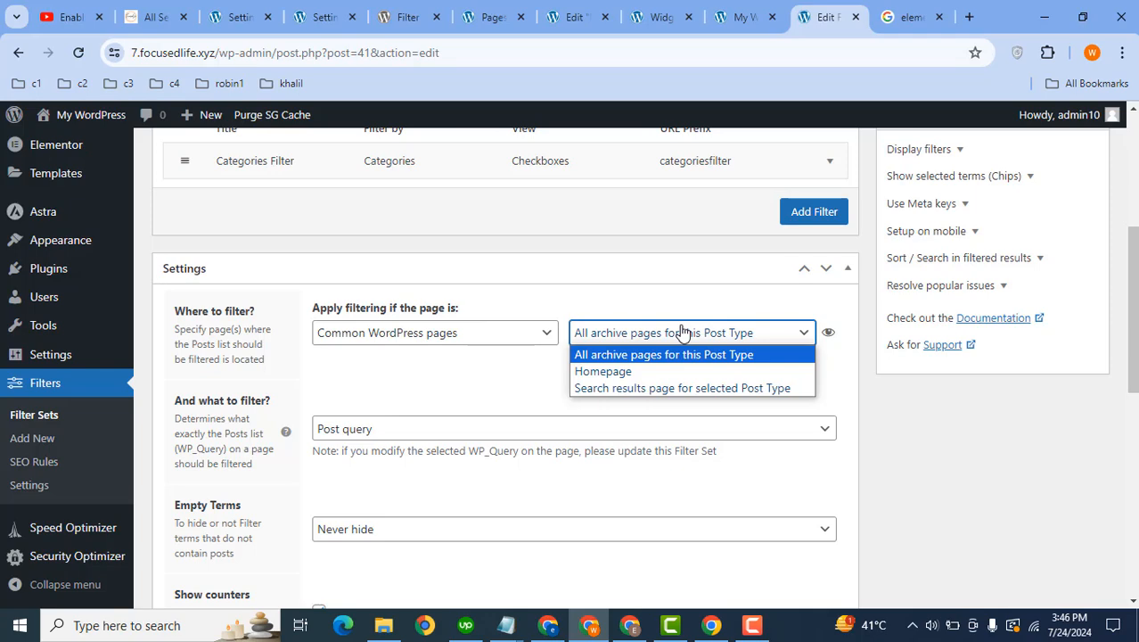
{"action": "left_click", "coordinate": [607, 374]}
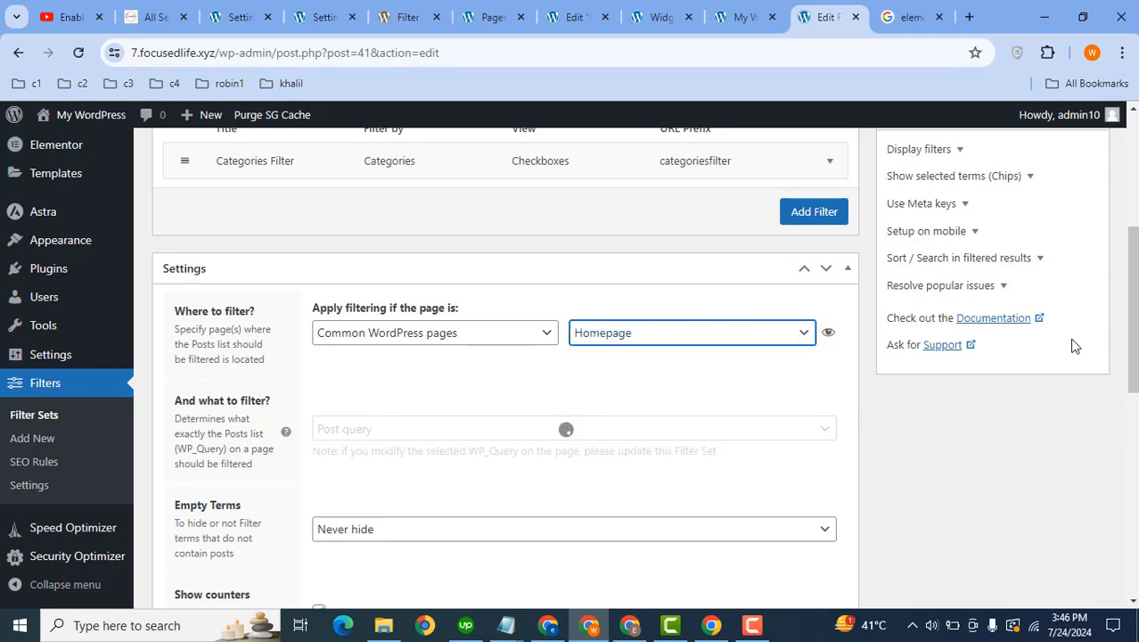
{"action": "left_click_drag", "start_coordinate": [1130, 267], "coordinate": [1118, 214]}
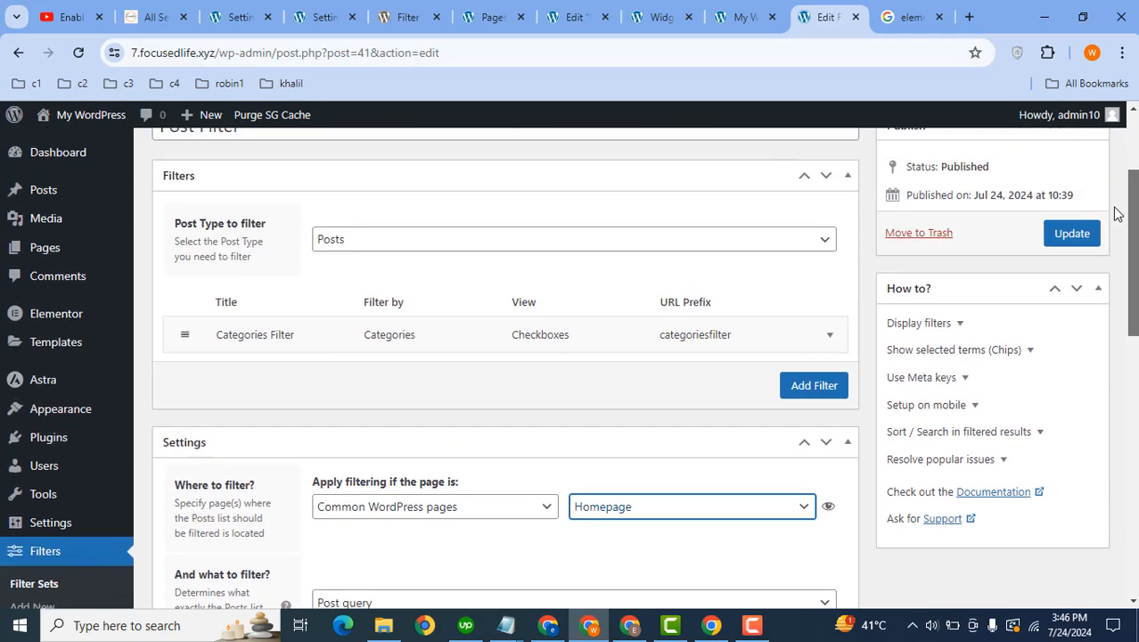
{"action": "left_click", "coordinate": [1069, 232]}
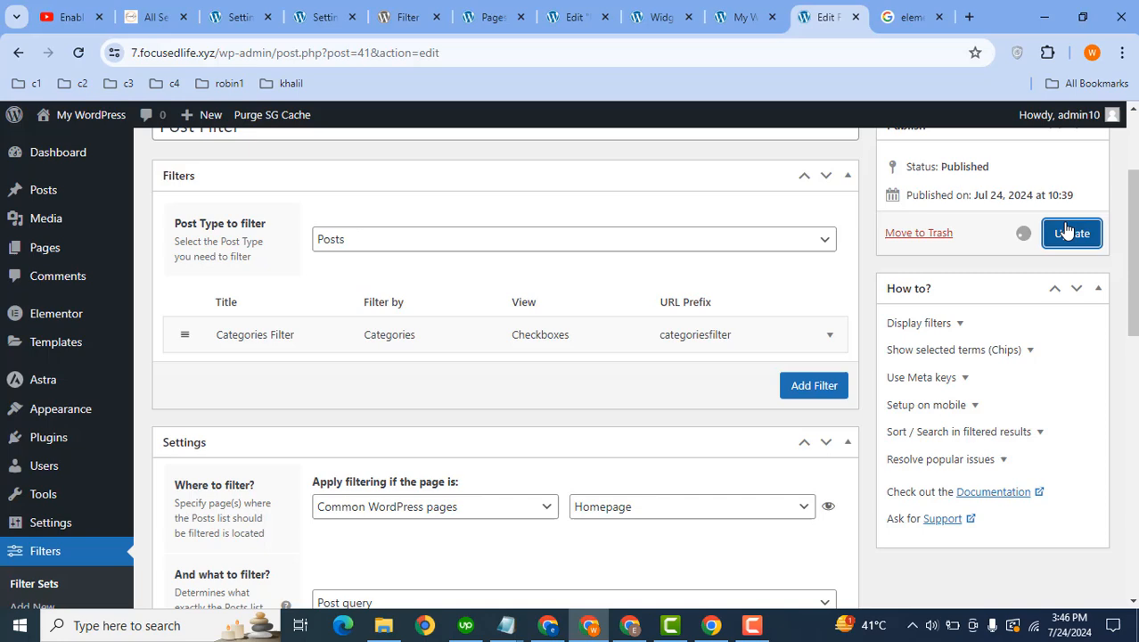
Open the posts Blanditiis iusto dolores repellendus and Temporibus vitae earum harum cupiditate from the front page in new browser tabs.
{"action": "left_click", "coordinate": [735, 9]}
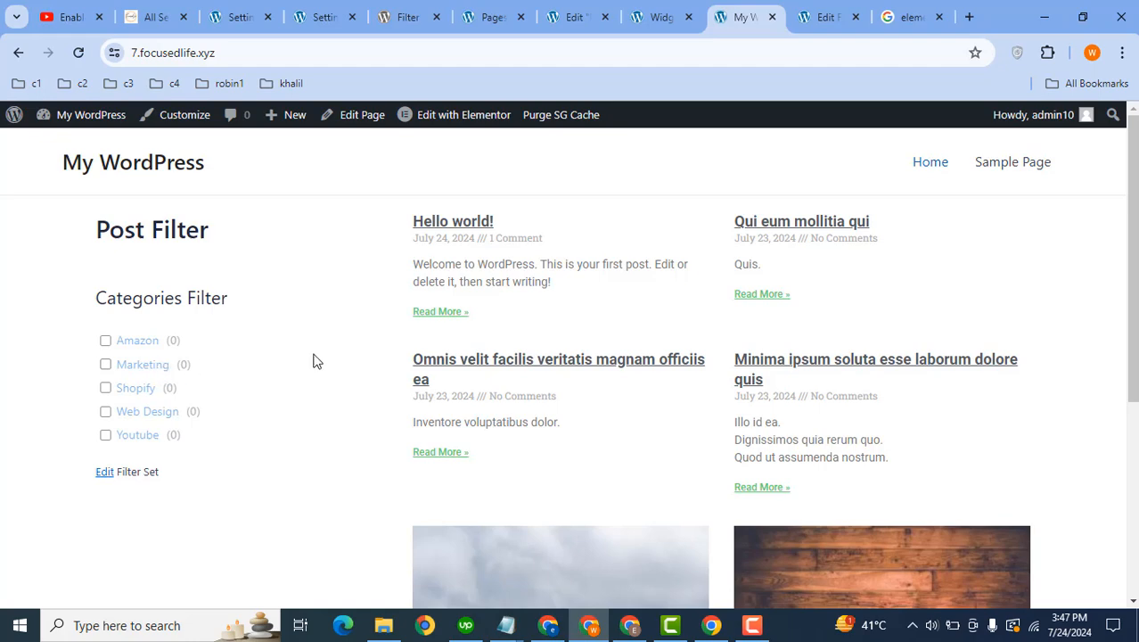
{"action": "scroll", "coordinate": [627, 486], "scroll_direction": "down", "scroll_amount": 3}
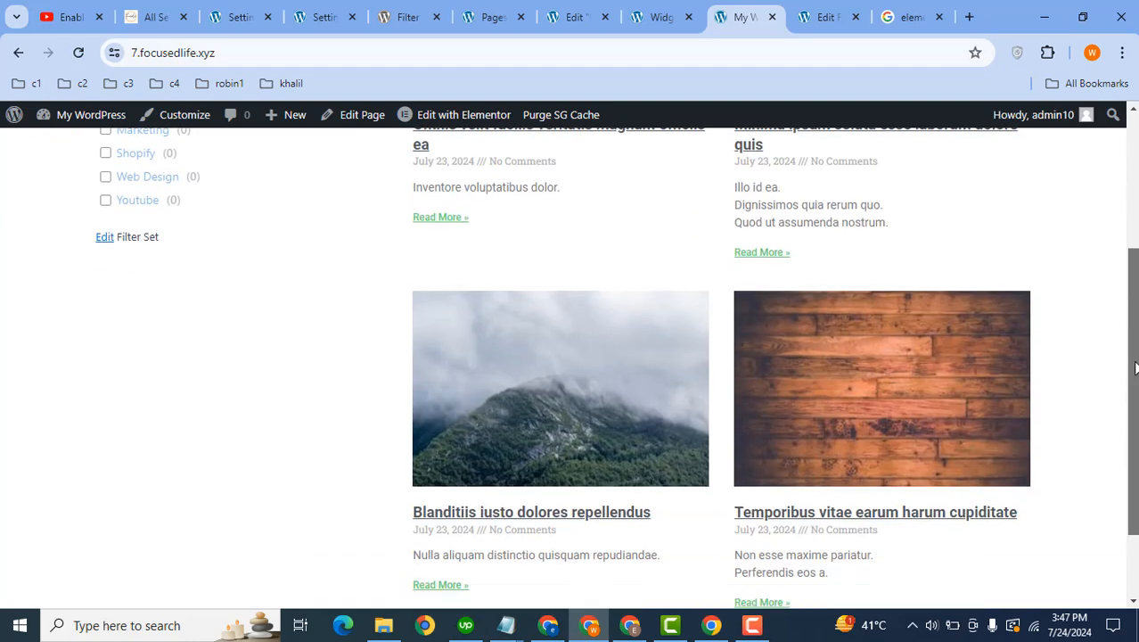
{"action": "middle_click", "coordinate": [584, 511]}
{"action": "middle_click", "coordinate": [847, 520]}
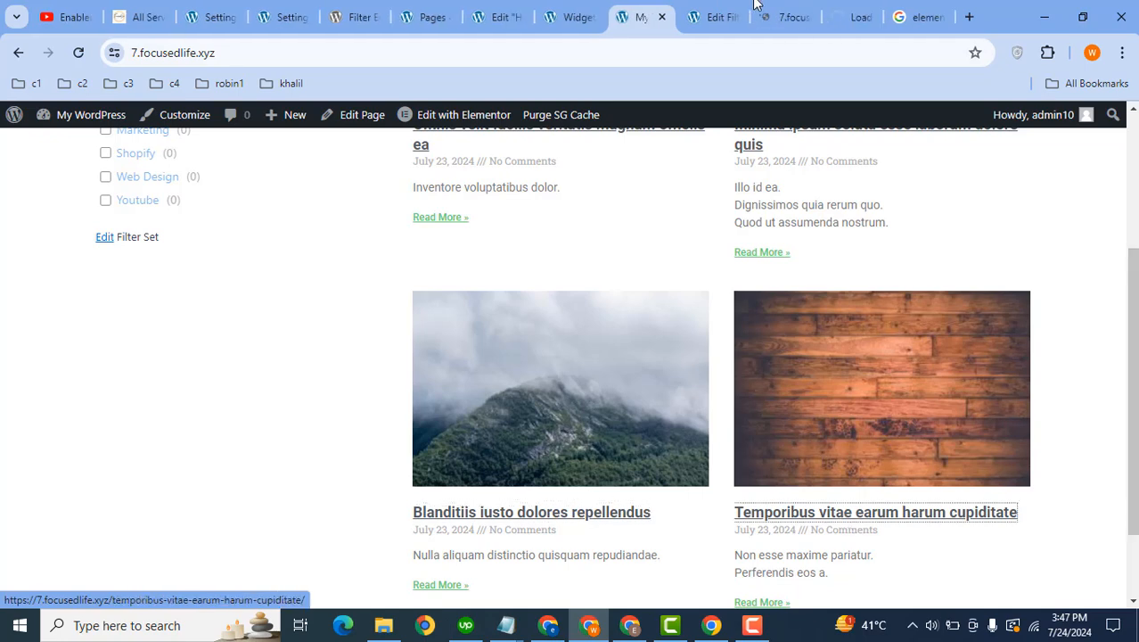
Open the post editors of both Blanditiis iusto dolores repellendus and Temporibus vitae earum harum cupiditate in their own browser tabs.
{"action": "left_click", "coordinate": [720, 11]}
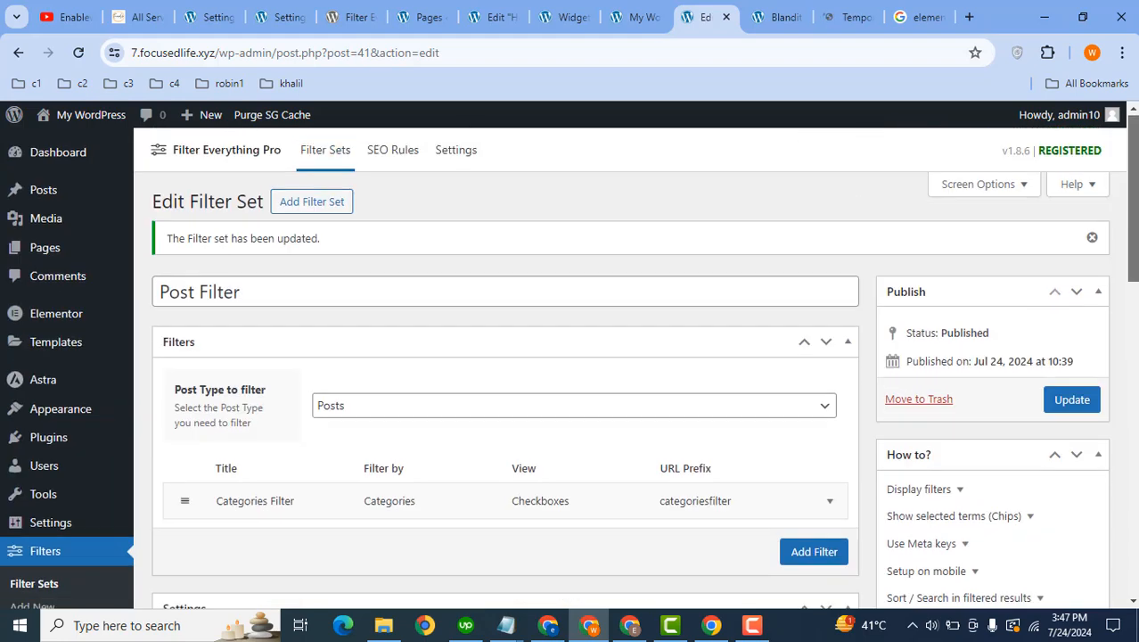
{"action": "left_click", "coordinate": [763, 9]}
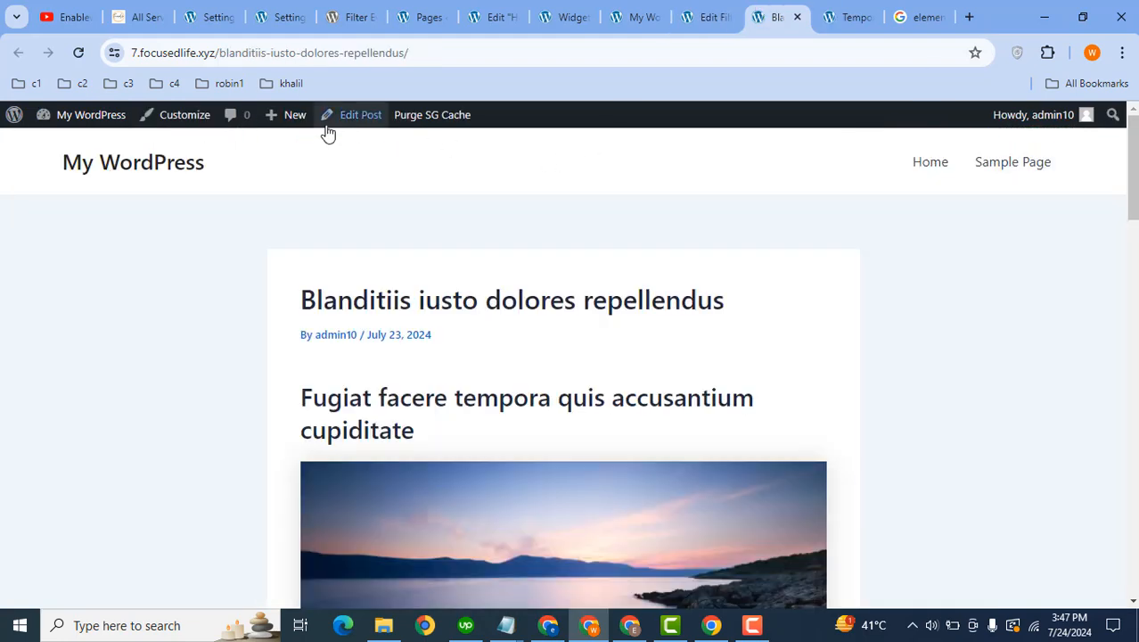
{"action": "left_click", "coordinate": [337, 116]}
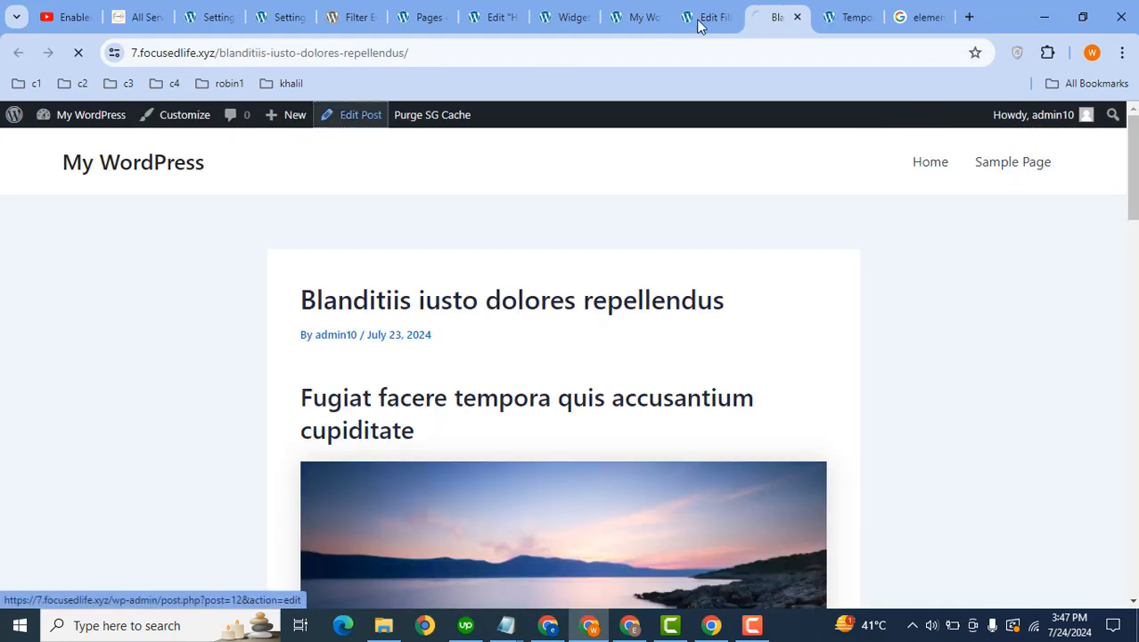
{"action": "left_click", "coordinate": [842, 16]}
{"action": "left_click", "coordinate": [366, 118]}
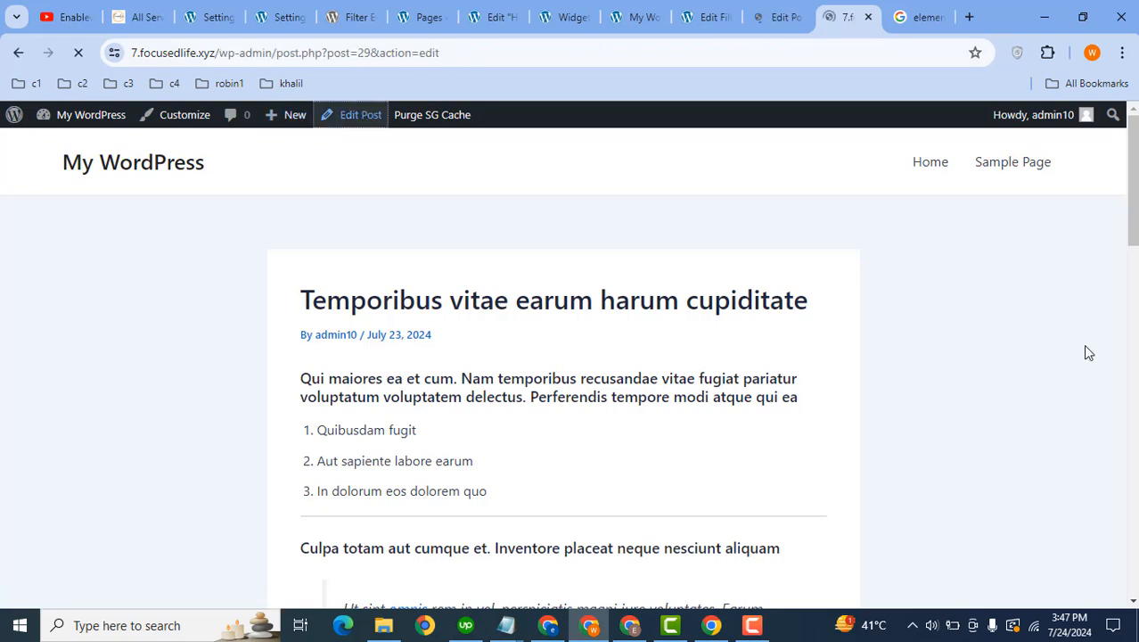
Check which categories are assigned to Blanditiis iusto dolores repellendus and Temporibus vitae earum harum cupiditate in their post editors.
{"action": "left_click", "coordinate": [776, 9]}
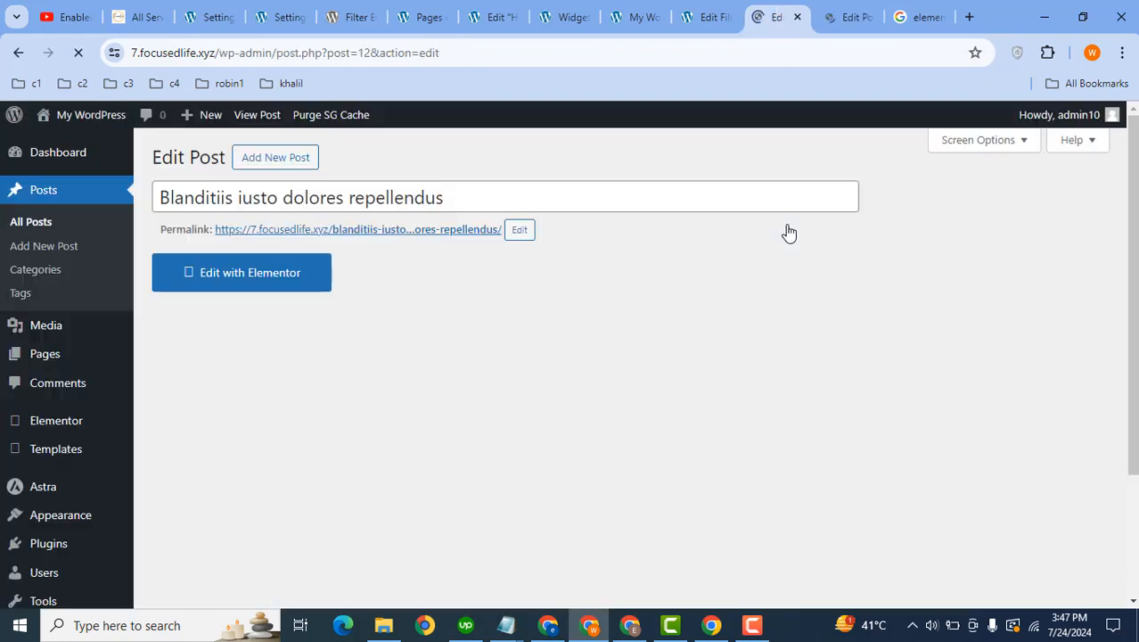
{"action": "scroll", "coordinate": [571, 357], "scroll_direction": "down", "scroll_amount": 5}
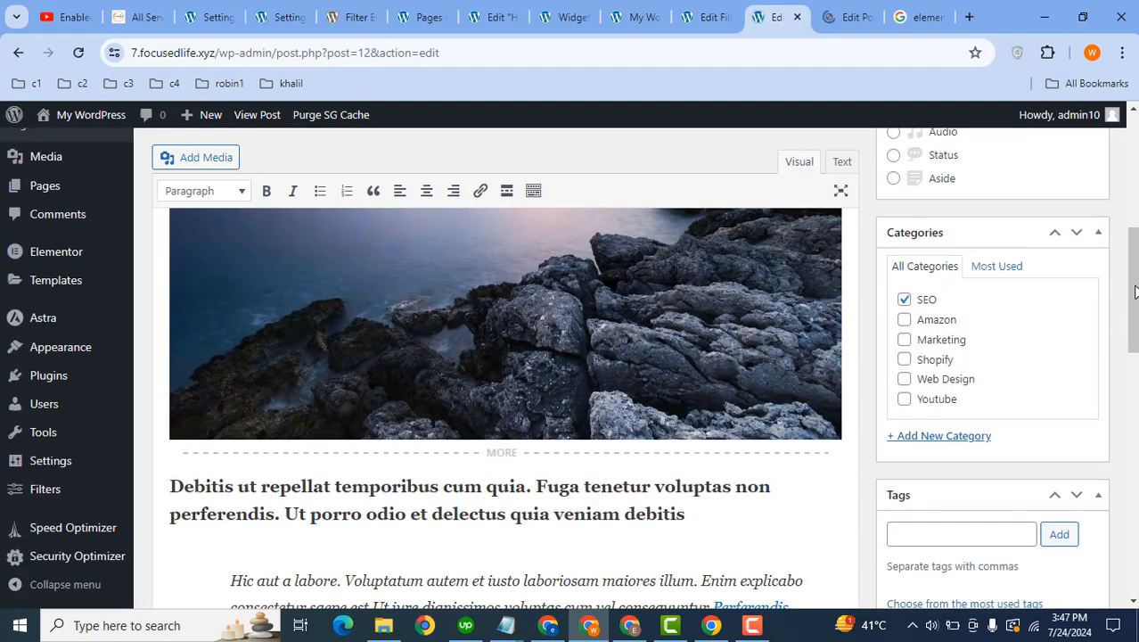
{"action": "key", "text": "ctrl+Tab"}
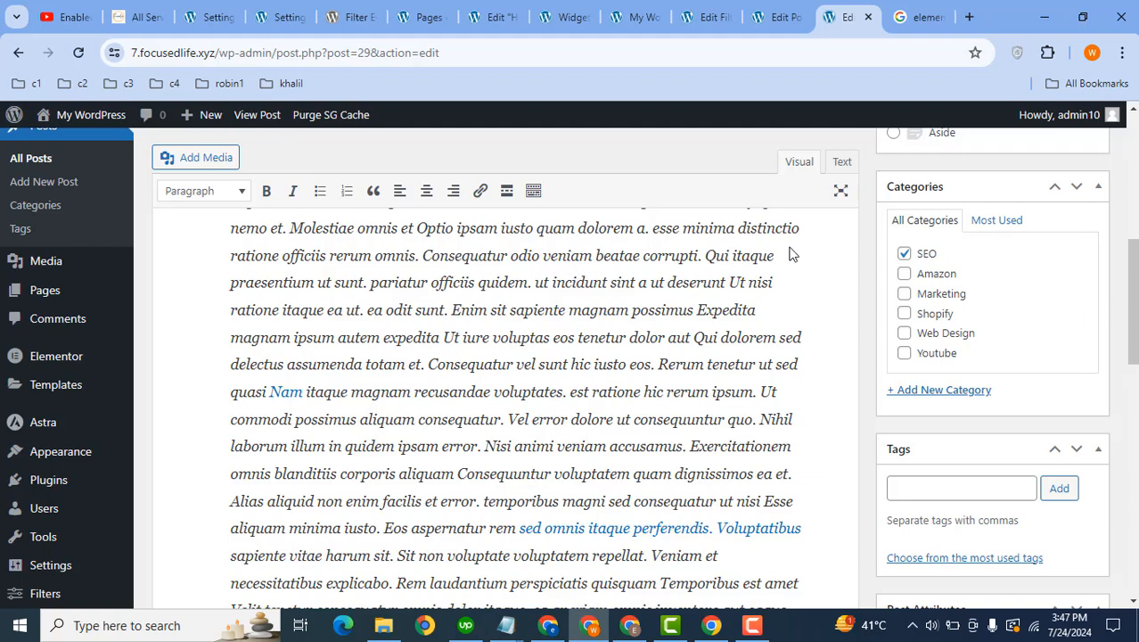
{"action": "scroll", "coordinate": [836, 517], "scroll_direction": "up", "scroll_amount": 3}
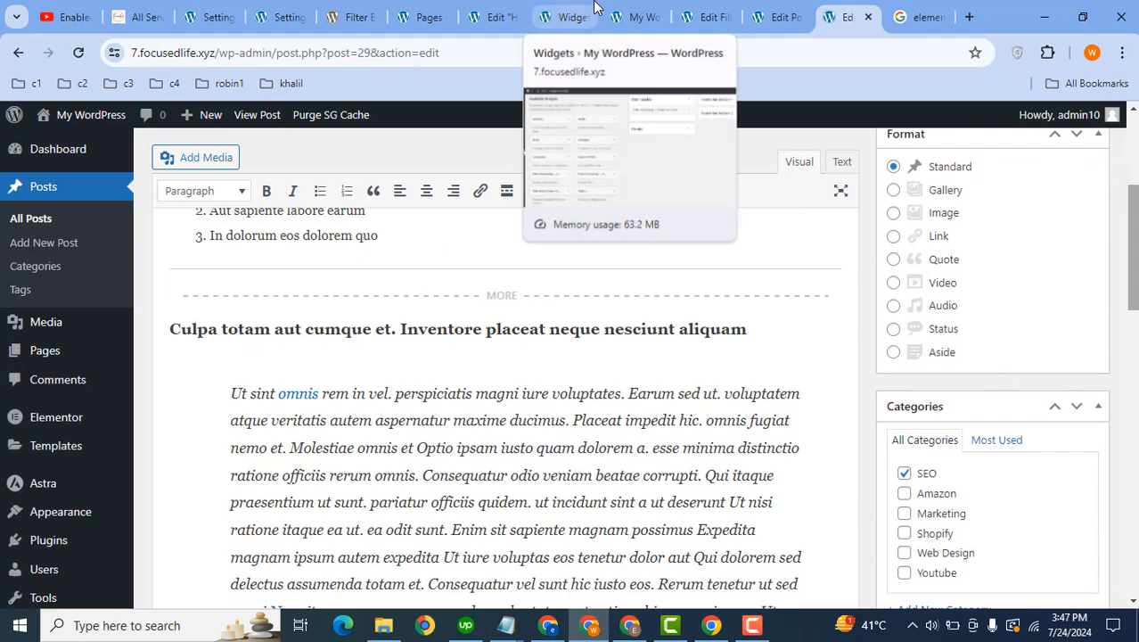
Move the site front page's browser tab to the end of the open tabs and review the Categories Filter options there.
{"action": "left_click", "coordinate": [629, 11]}
{"action": "left_click_drag", "start_coordinate": [643, 4], "coordinate": [923, 11]}
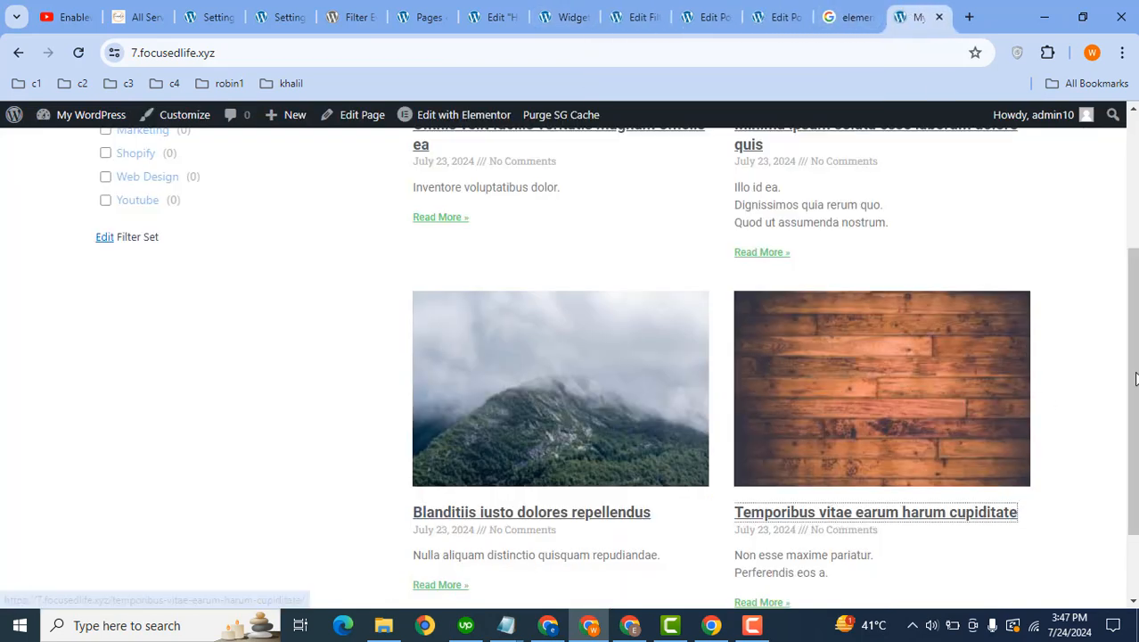
{"action": "scroll", "coordinate": [1127, 348], "scroll_direction": "up", "scroll_amount": 2}
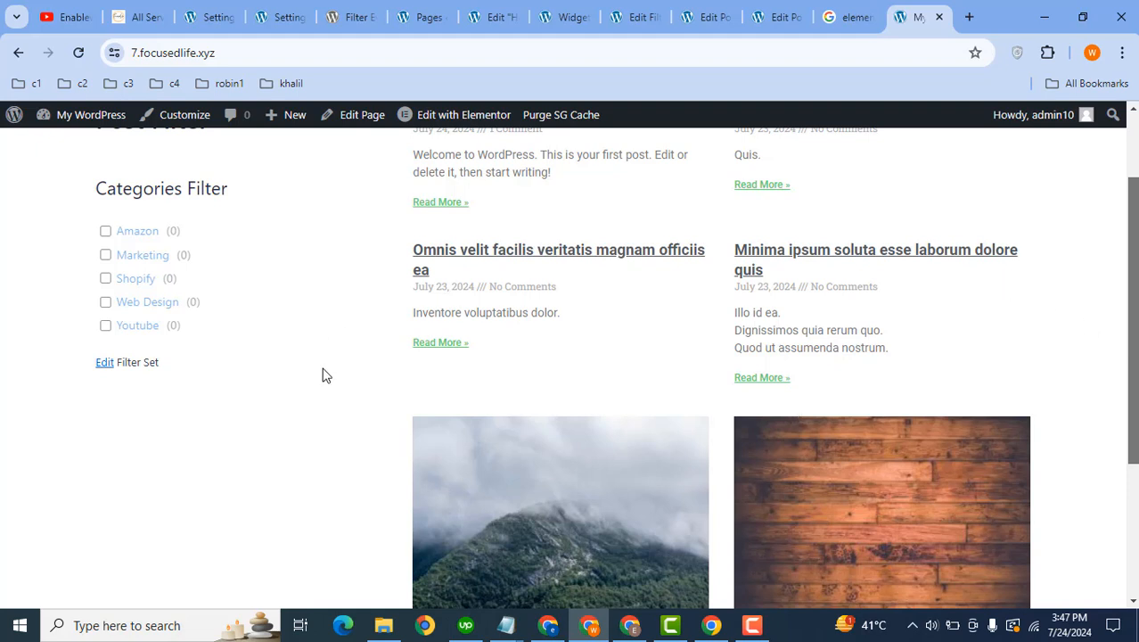
Assign the post Temporibus vitae earum harum cupiditate to the Shopify category instead of SEO and update it.
{"action": "left_click", "coordinate": [776, 16]}
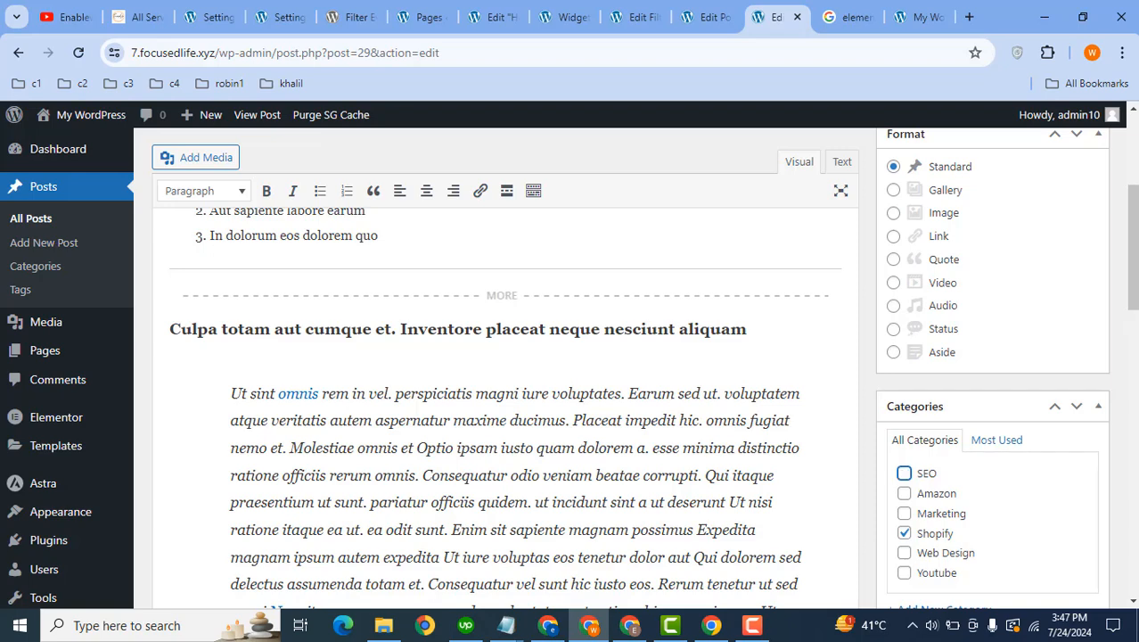
{"action": "scroll", "coordinate": [980, 357], "scroll_direction": "up", "scroll_amount": 3}
{"action": "left_click", "coordinate": [1069, 278]}
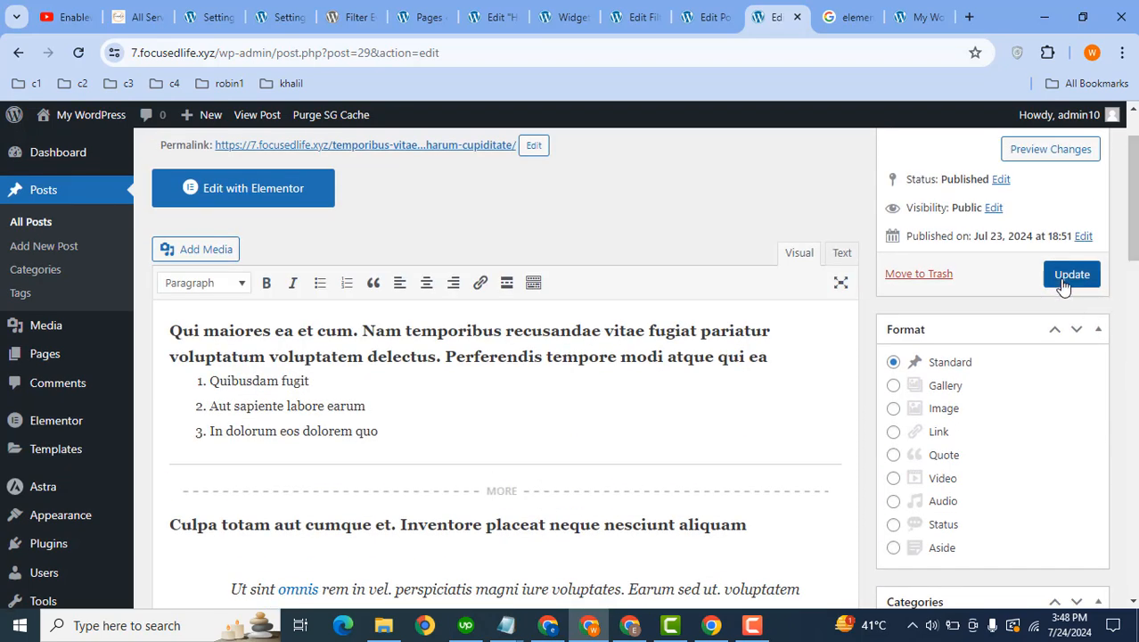
Assign the post Blanditiis iusto dolores repellendus to the Shopify category instead of SEO and update it.
{"action": "left_click", "coordinate": [691, 9]}
{"action": "left_click_drag", "start_coordinate": [1134, 339], "coordinate": [1134, 313]}
{"action": "left_click", "coordinate": [904, 437]}
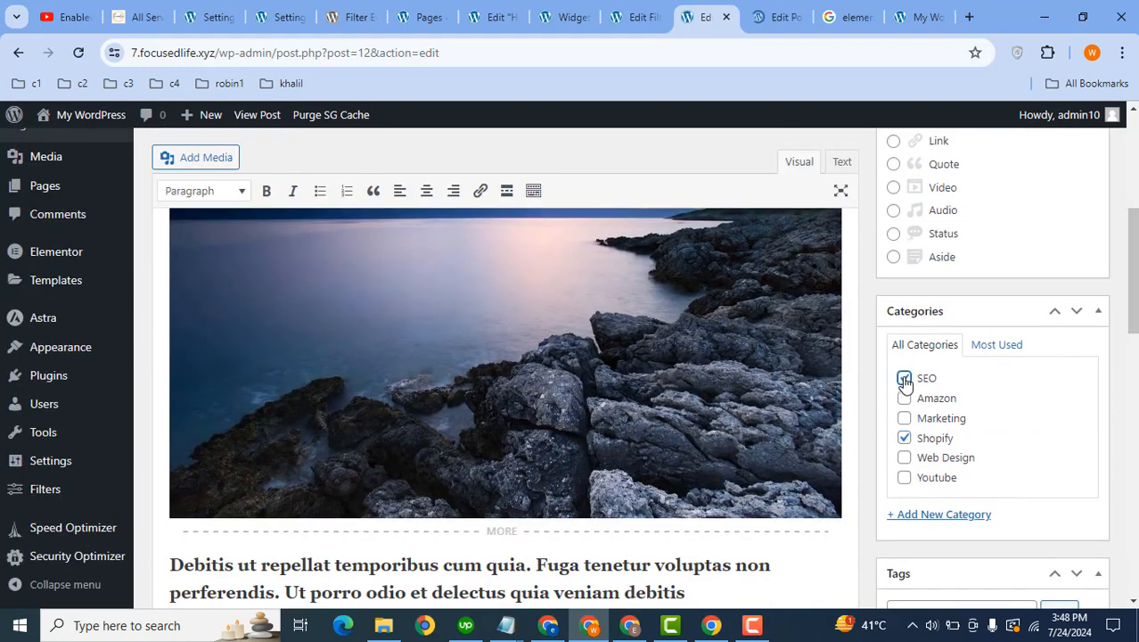
{"action": "left_click", "coordinate": [905, 378]}
{"action": "scroll", "coordinate": [981, 312], "scroll_direction": "up", "scroll_amount": 3}
{"action": "left_click", "coordinate": [1073, 212]}
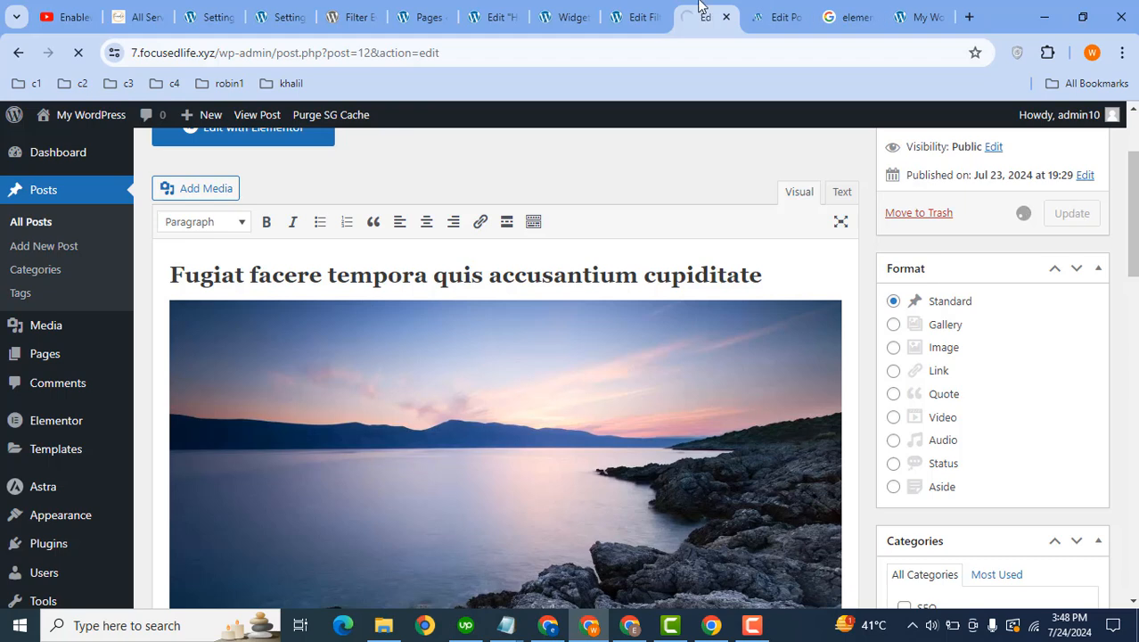
Reload the site's front page and filter its posts by the Shopify category.
{"action": "mouse_move", "coordinate": [543, 7]}
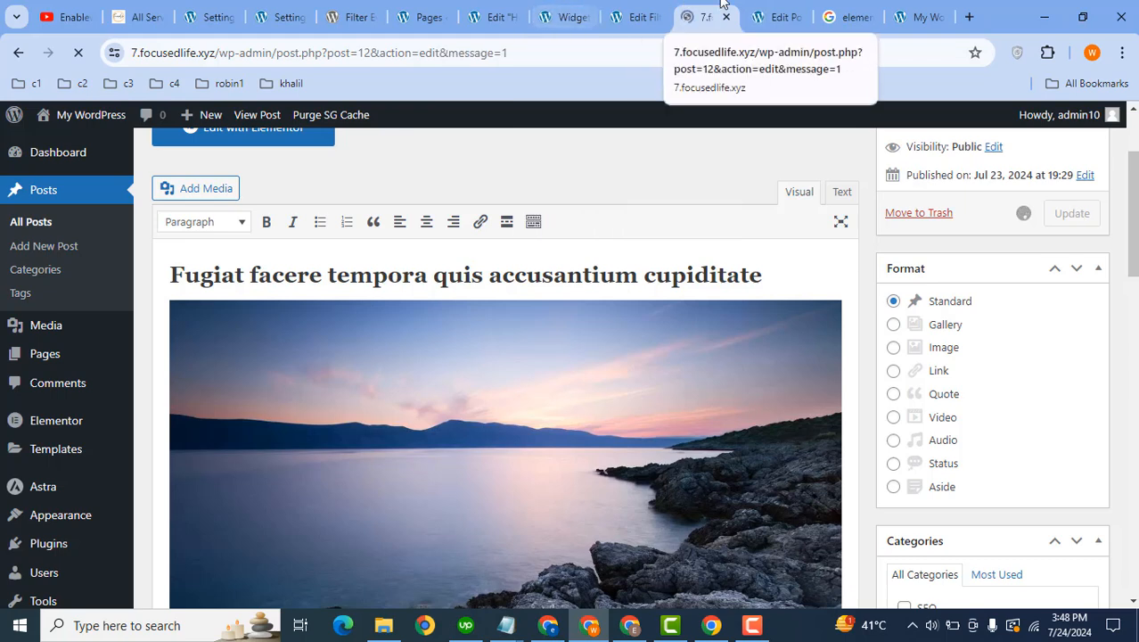
{"action": "left_click", "coordinate": [923, 11]}
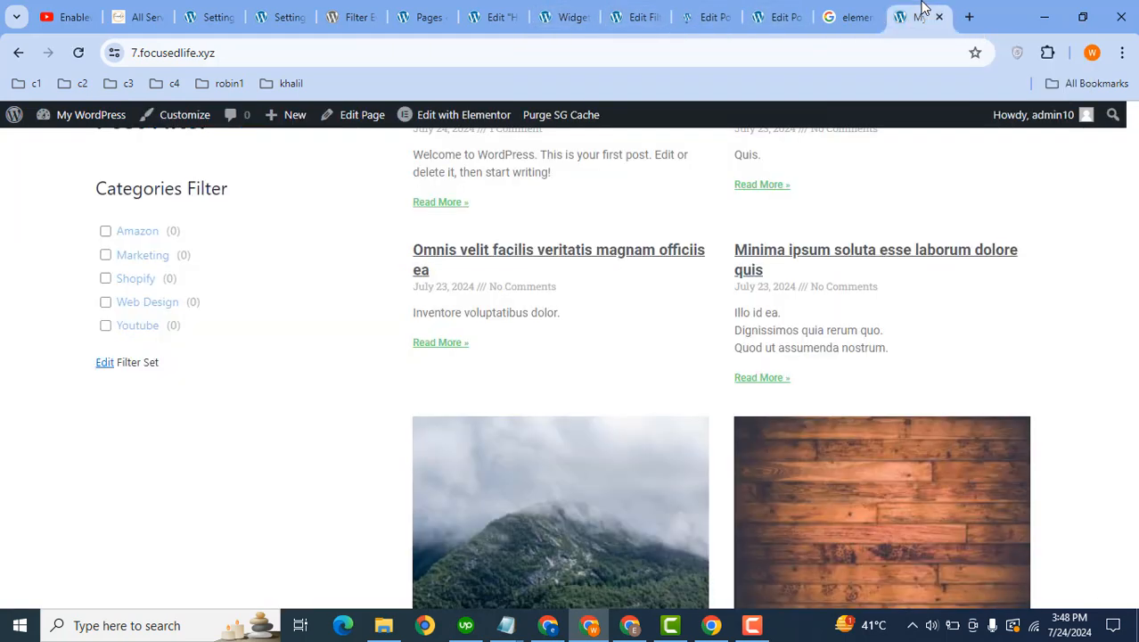
{"action": "key", "text": "F5"}
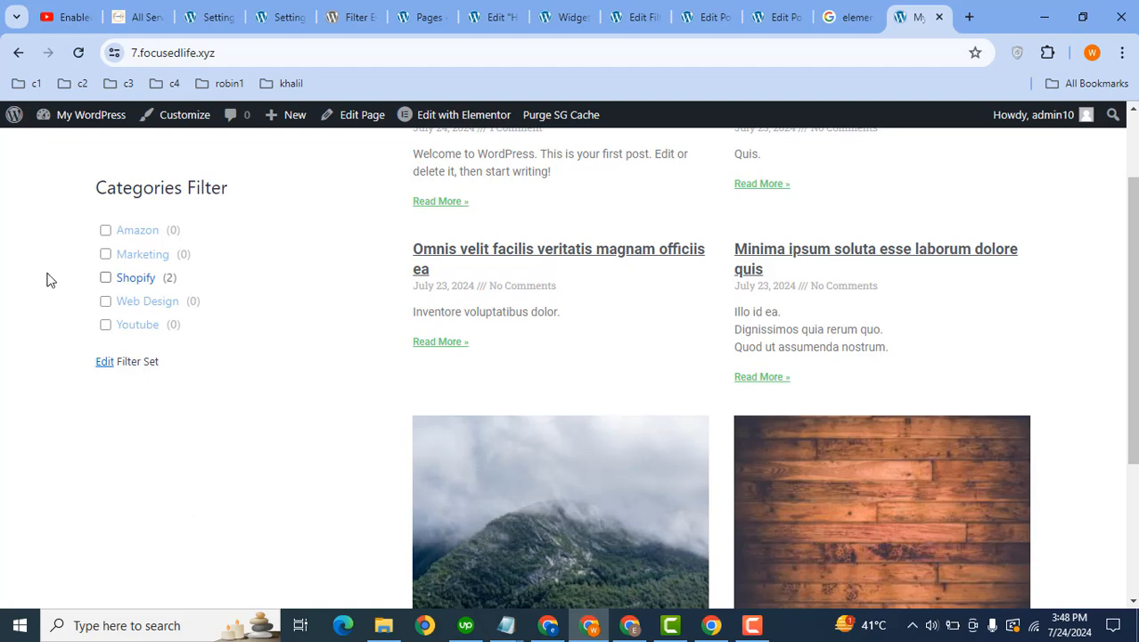
{"action": "left_click", "coordinate": [105, 278]}
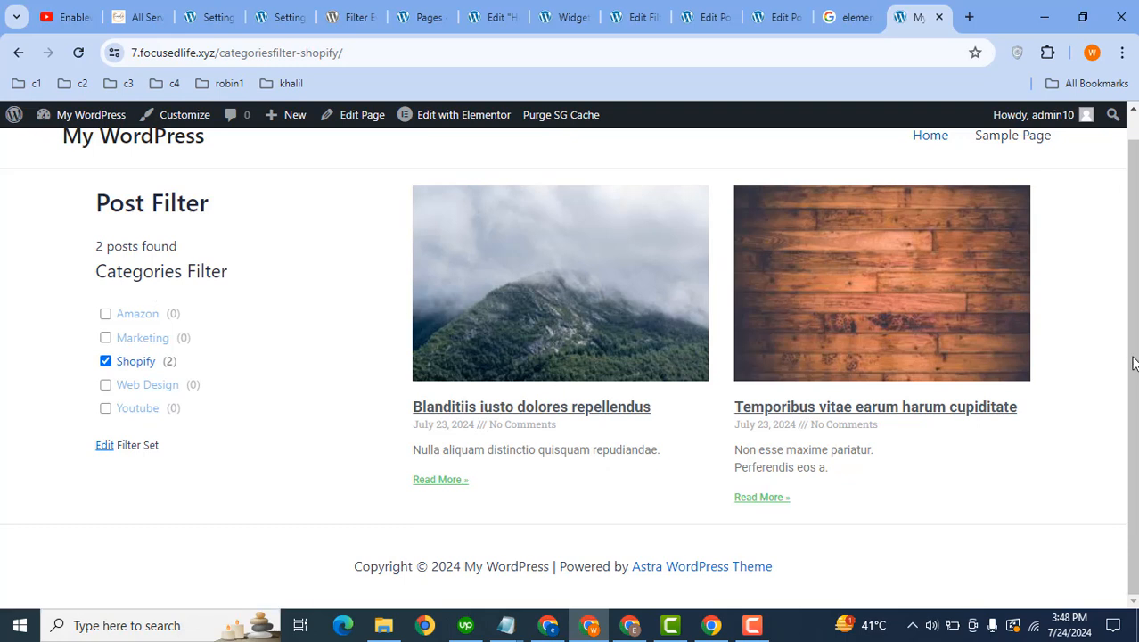
{"action": "scroll", "coordinate": [1105, 206], "scroll_direction": "up", "scroll_amount": 1}
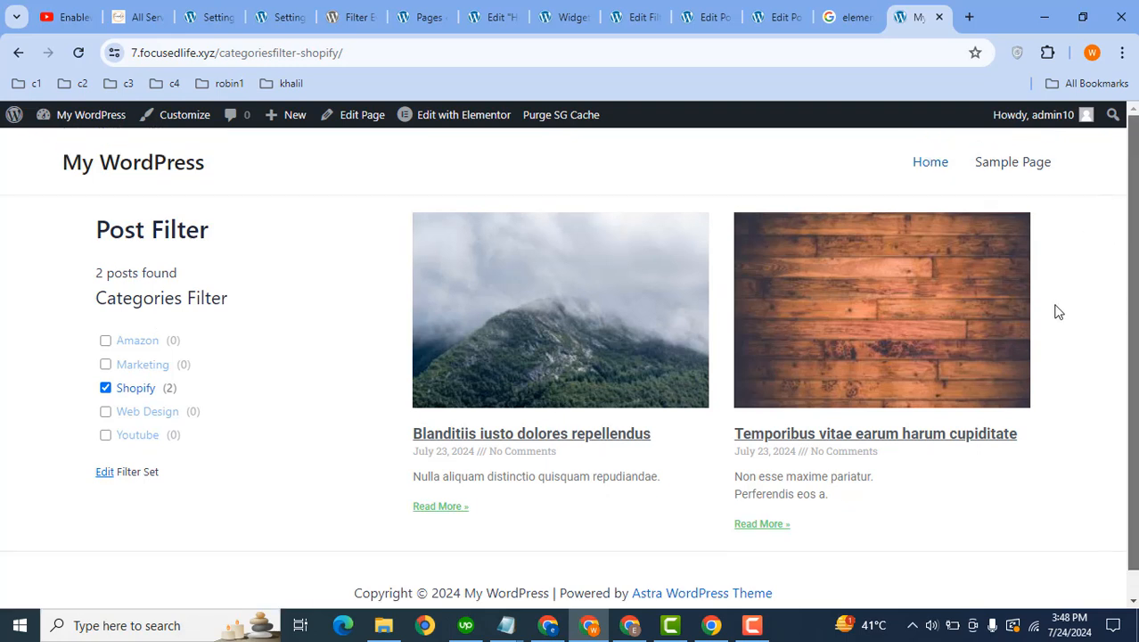